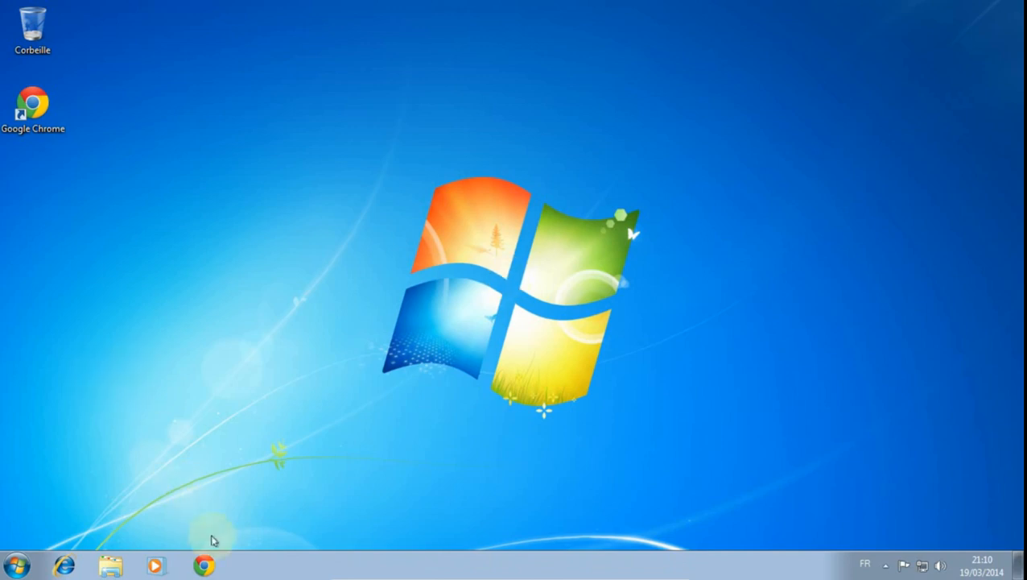
click(206, 566)
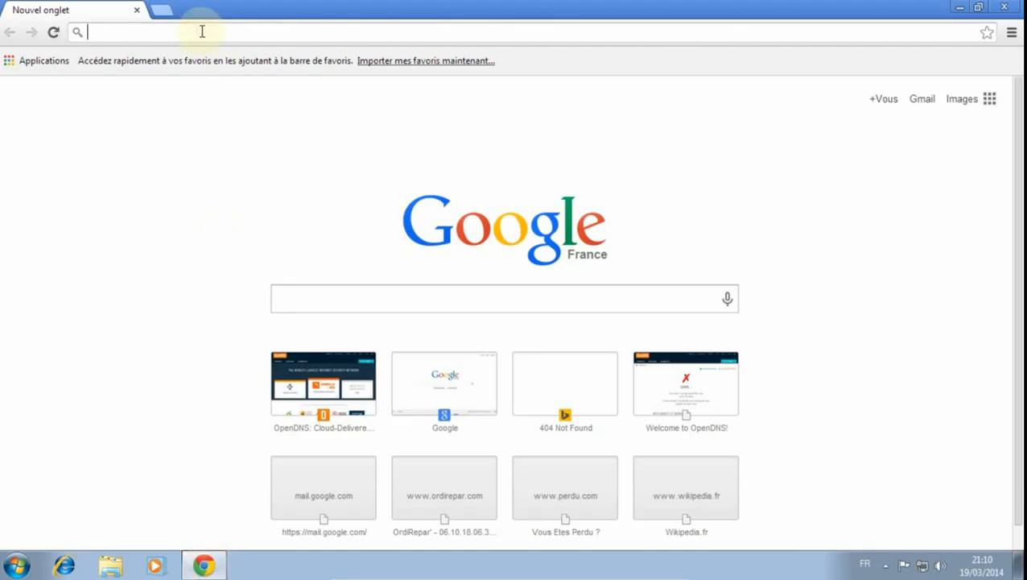
text(www.open)
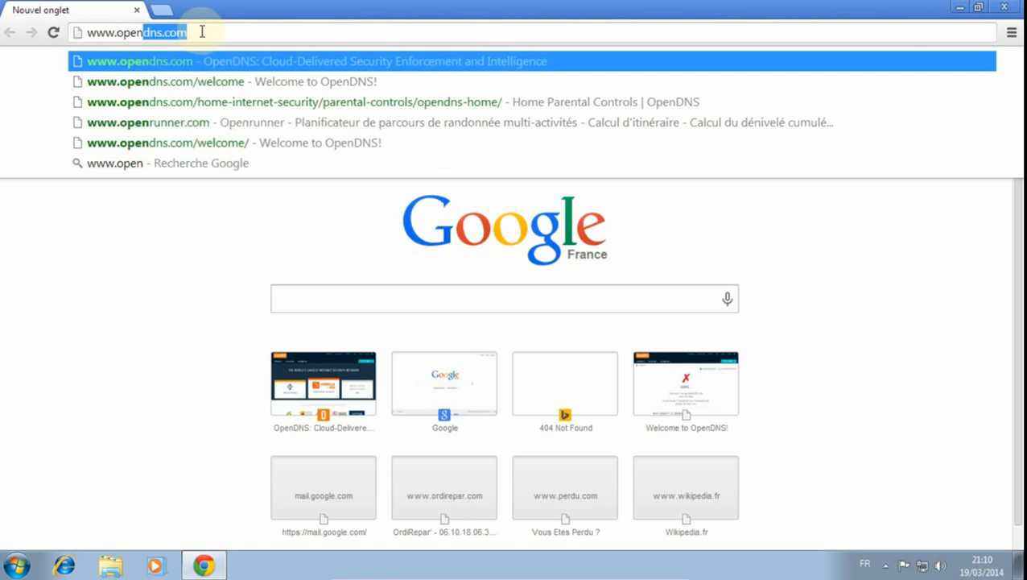
text(dns.com)
key(Return)
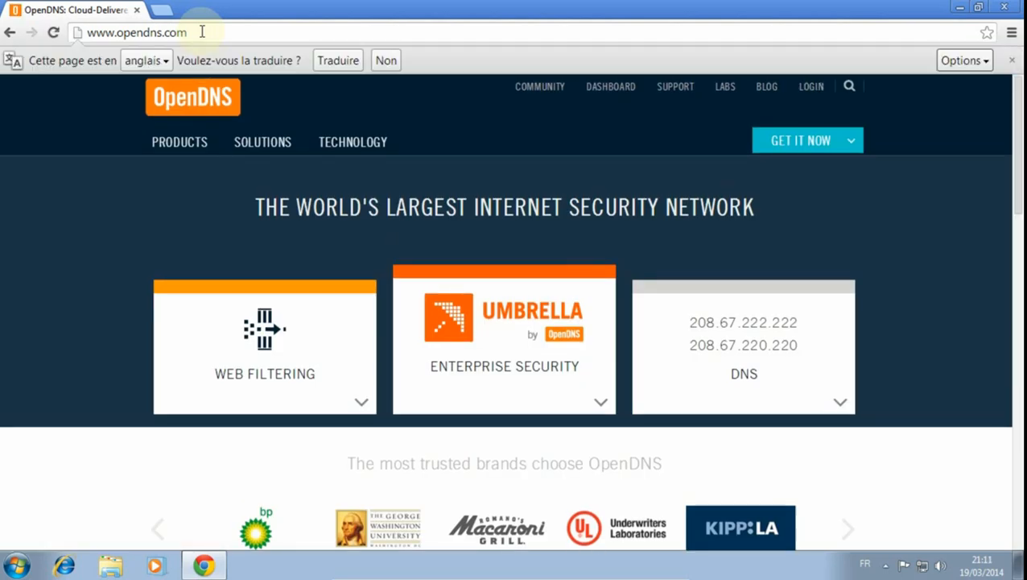
click(1012, 61)
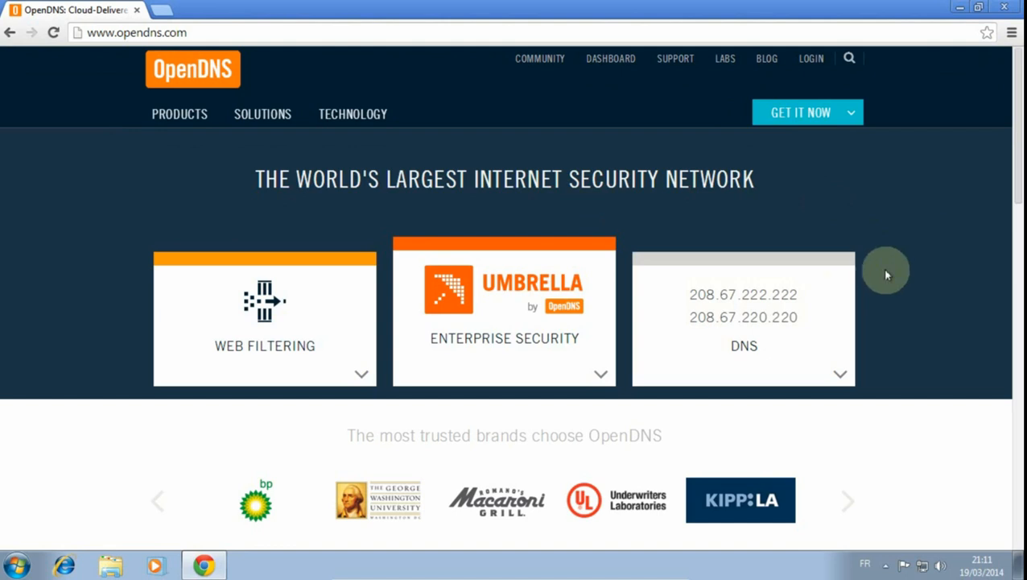
mouse_move(695, 293)
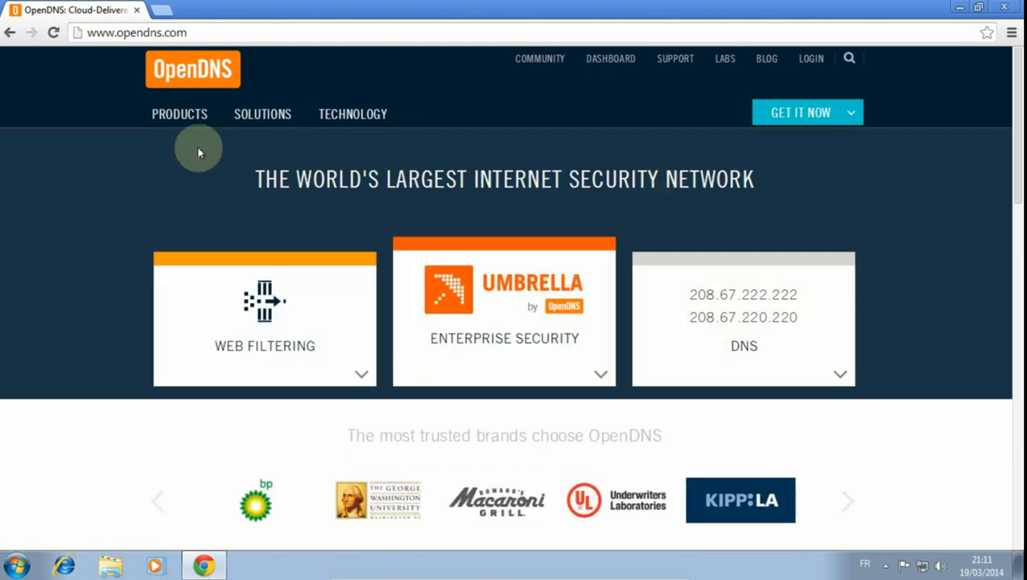
click(164, 12)
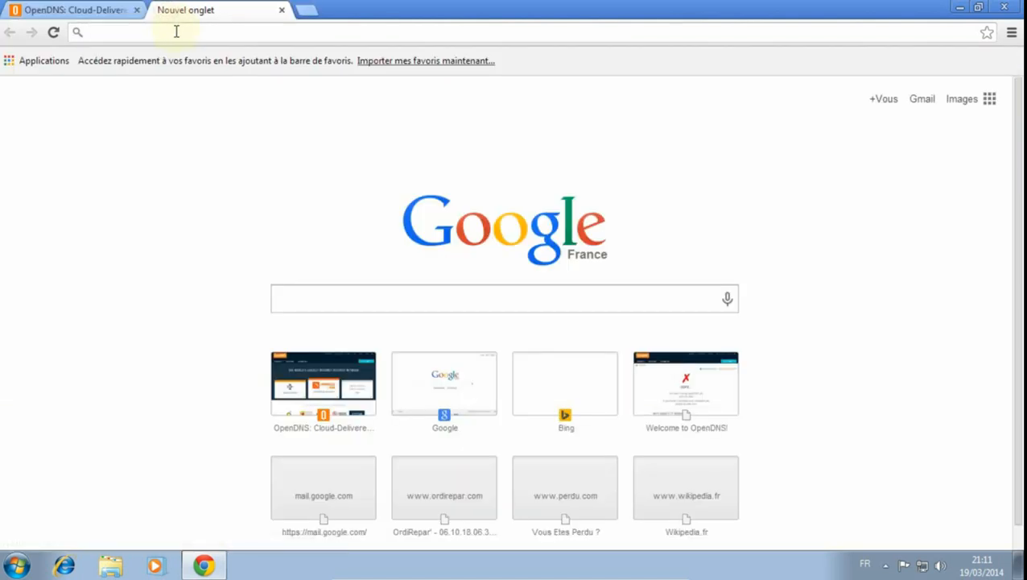
text(www.)
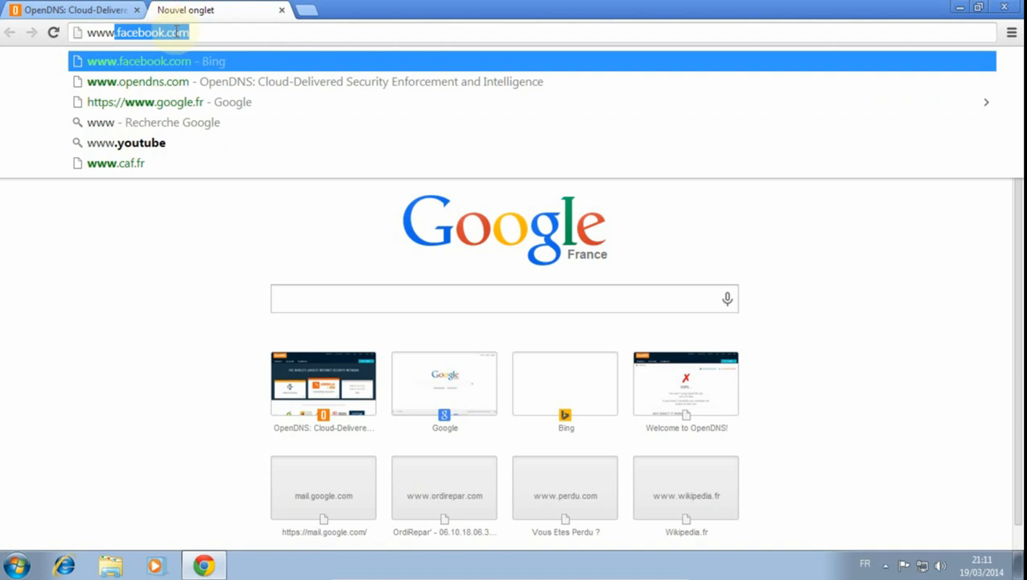
text(opendns.)
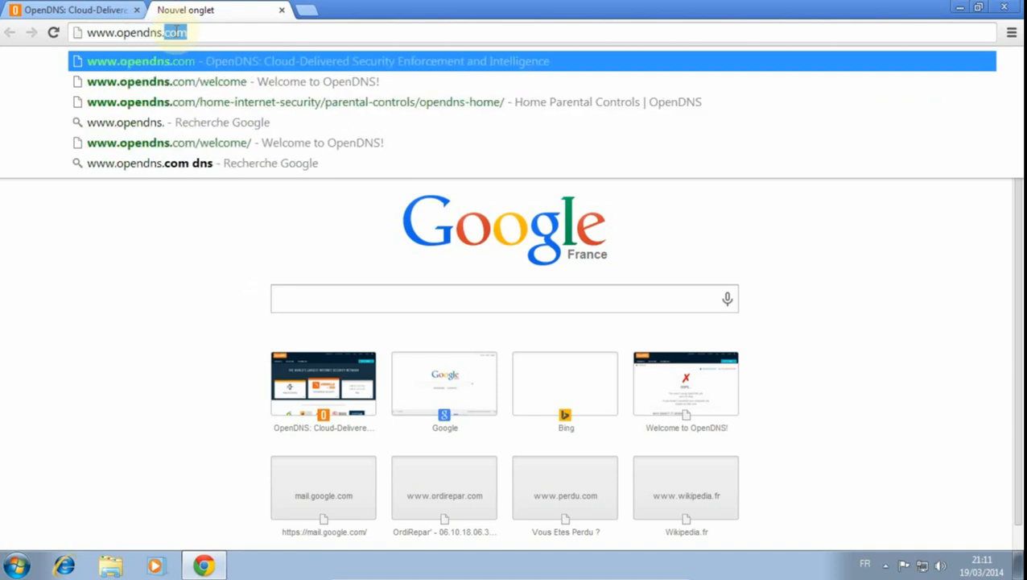
text(com/welcome)
key(Return)
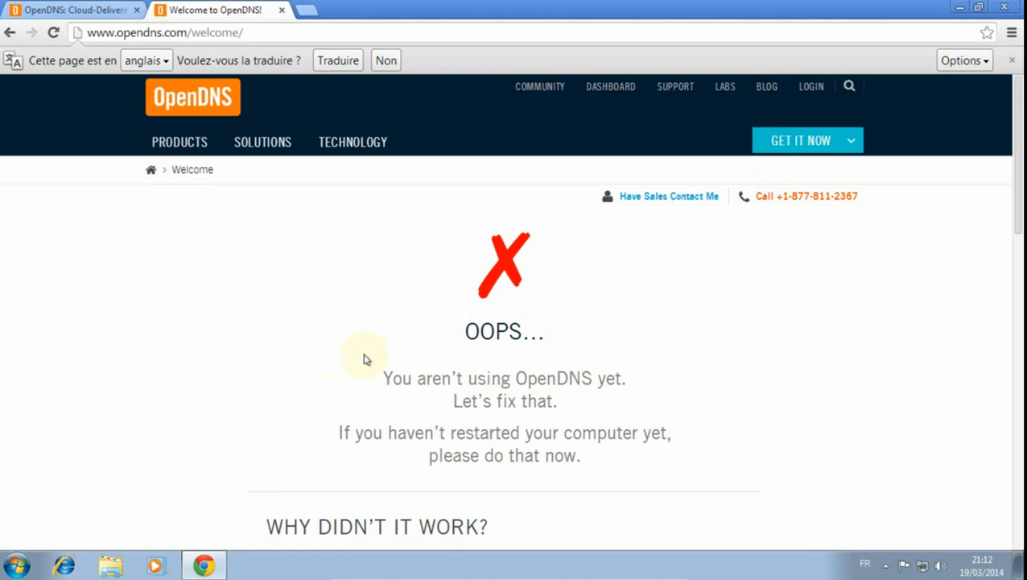
- Open the Windows Control Panel and display the network adapter connections through the Centre Réseau et partage
click(17, 566)
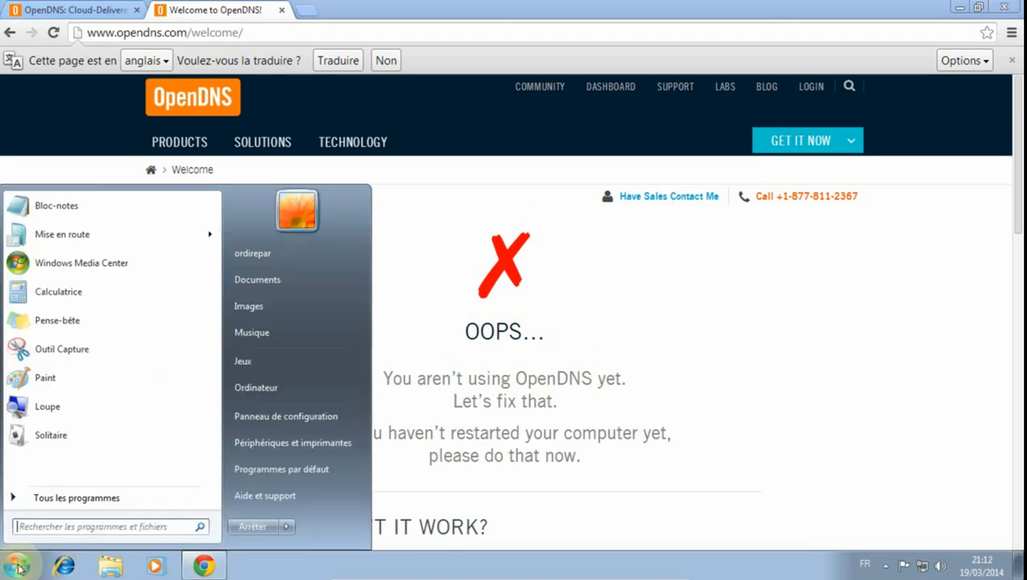
click(333, 419)
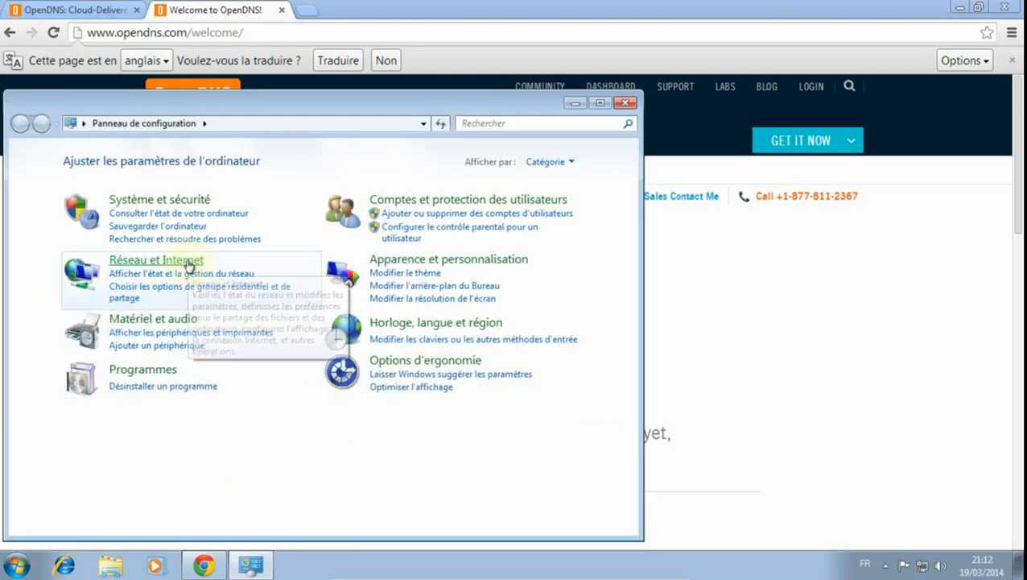
click(187, 262)
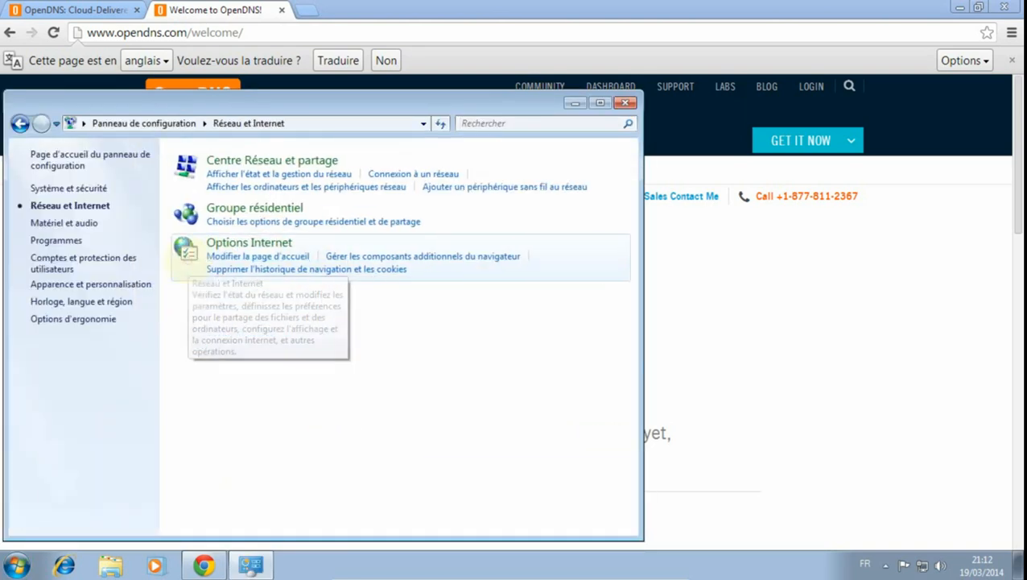
click(281, 163)
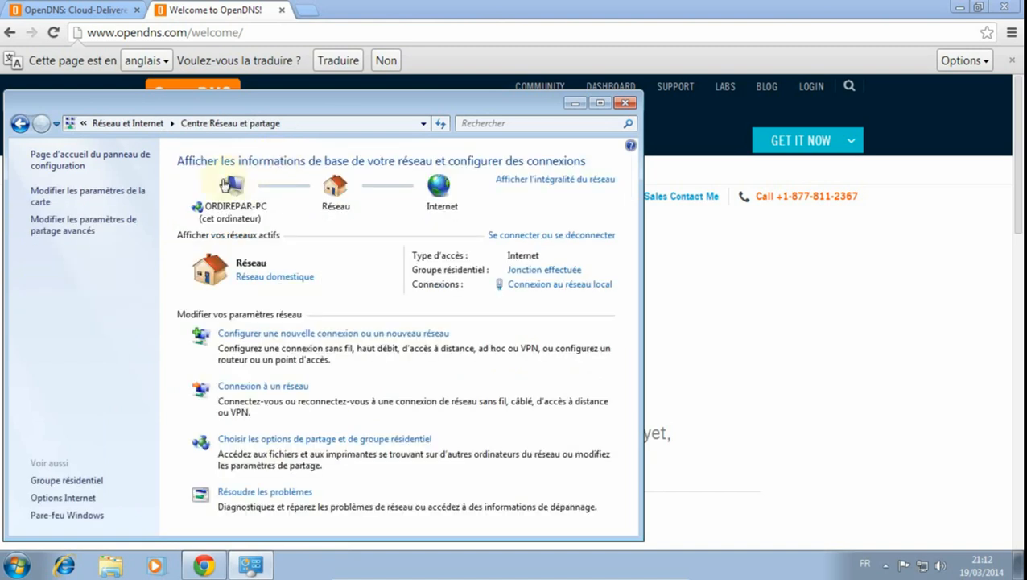
click(129, 192)
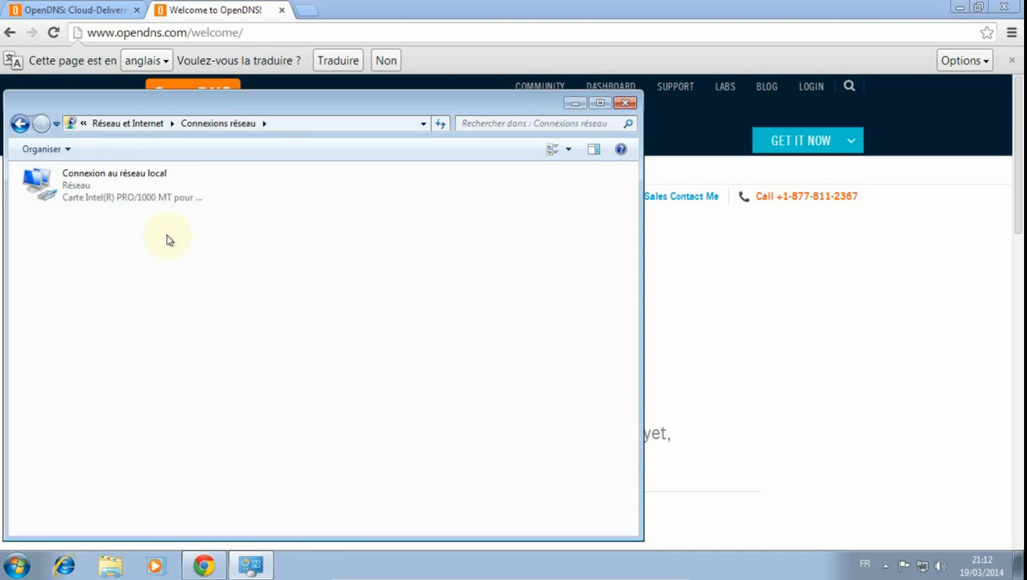
- Return to the OpenDNS home page in Chrome and look at the DNS server addresses
click(195, 16)
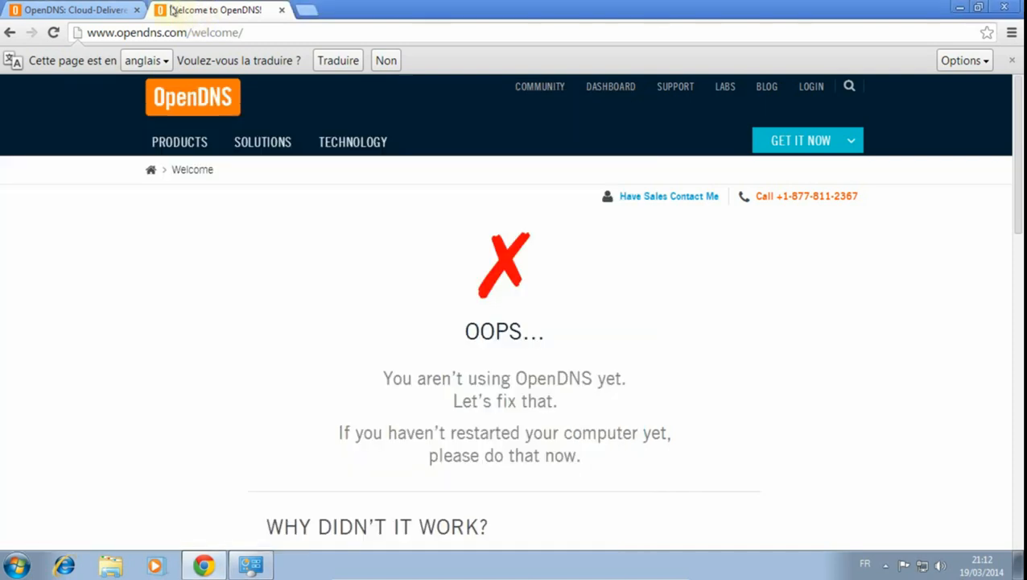
click(84, 10)
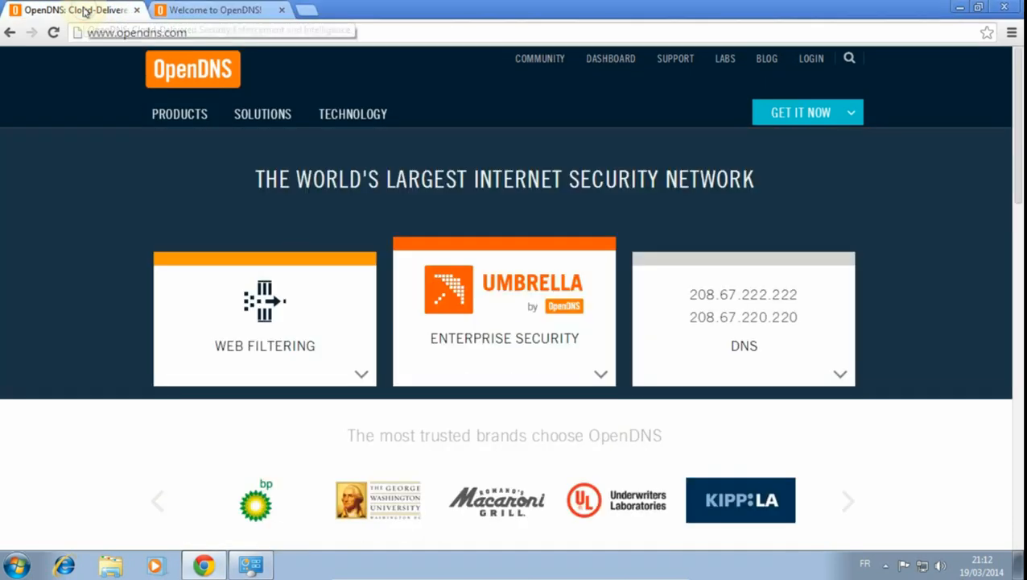
click(690, 332)
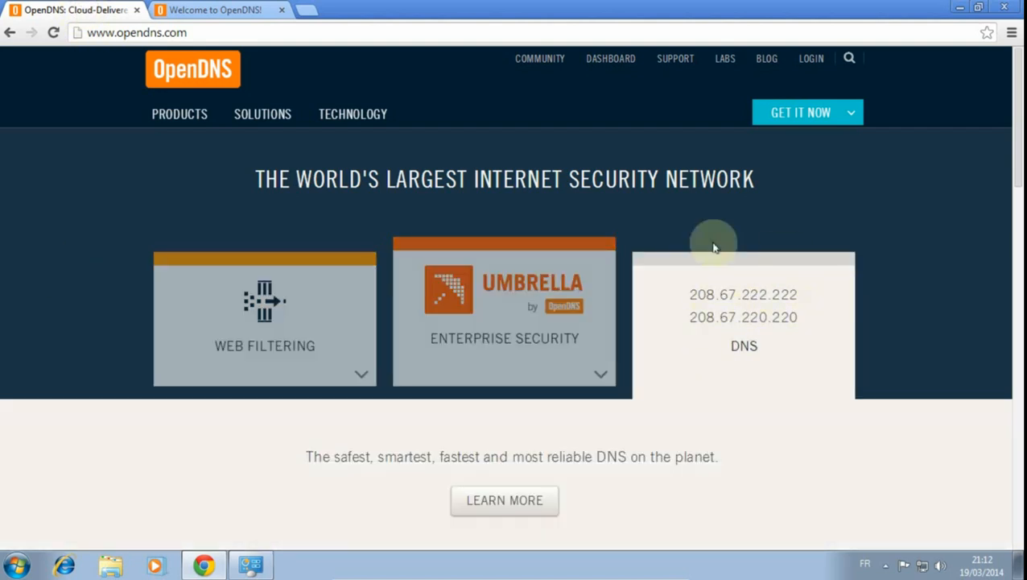
- Switch back to the Control Panel and open the Protocole Internet version 4 (TCP/IPv4) properties of Connexion au réseau local
click(265, 574)
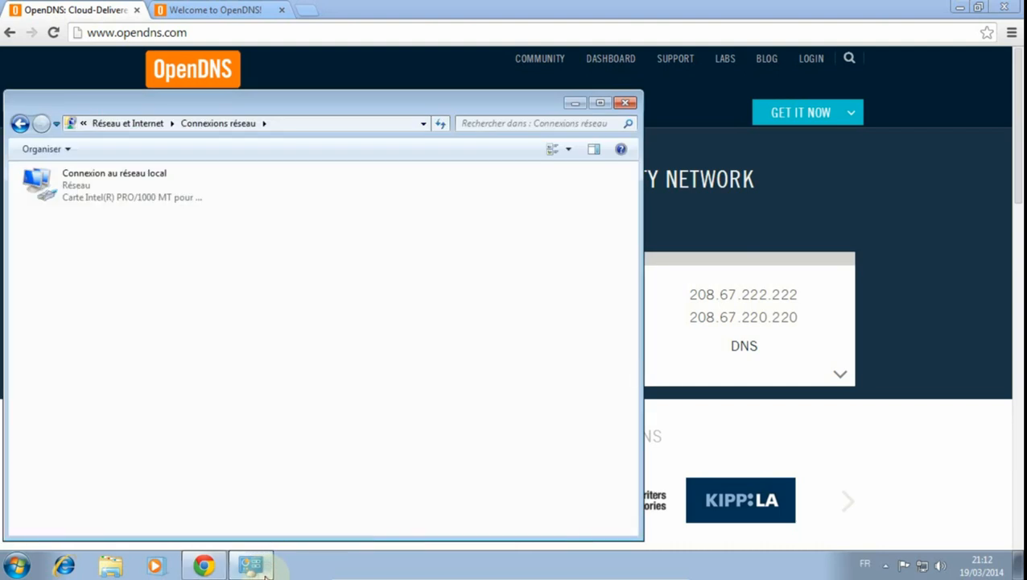
right_click(52, 184)
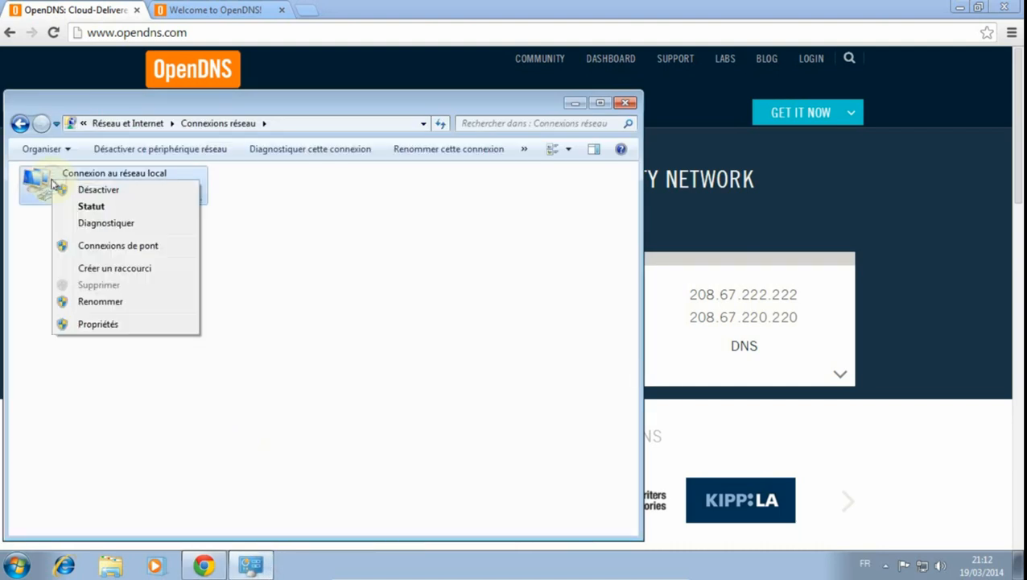
click(115, 325)
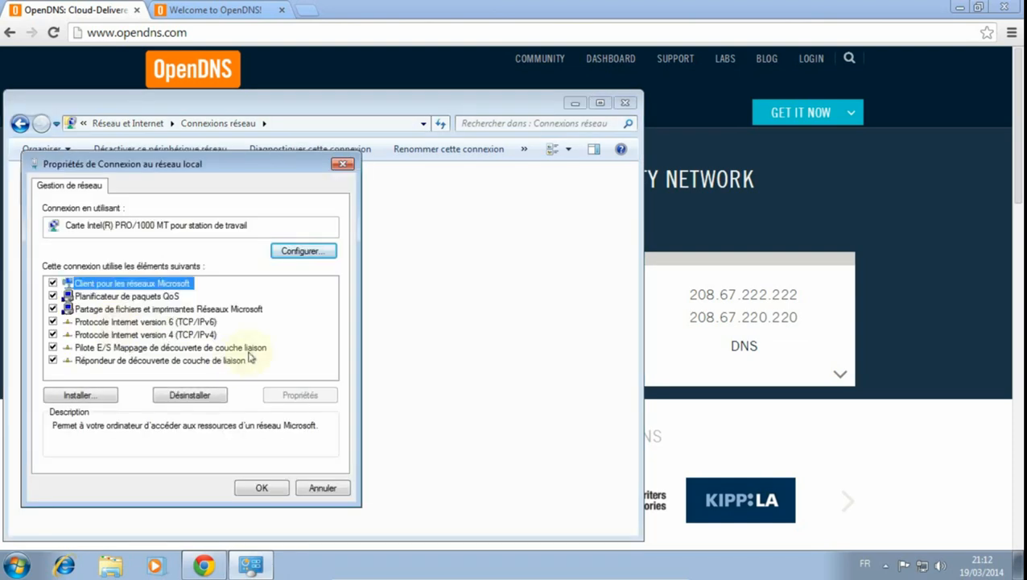
click(132, 334)
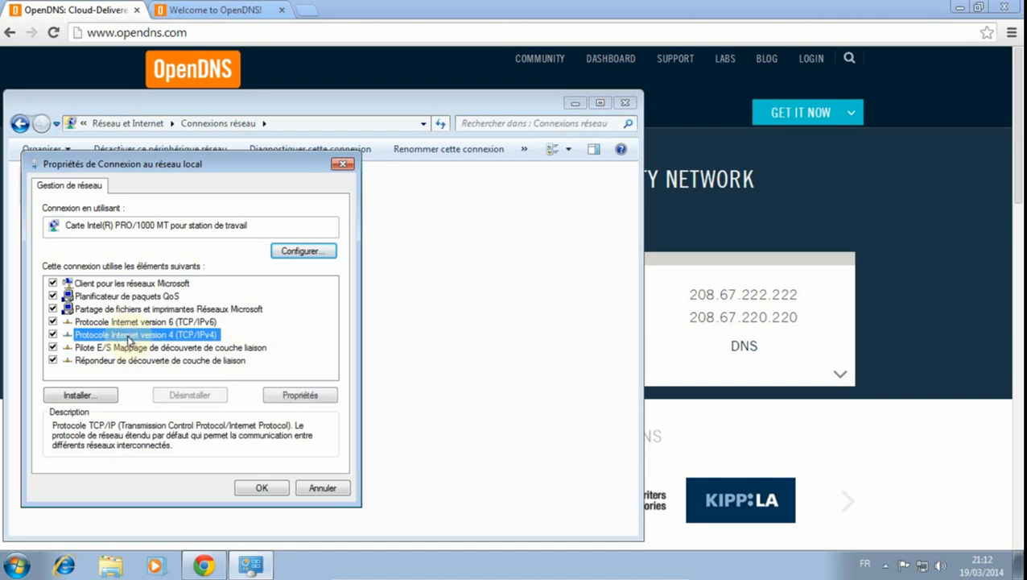
click(305, 395)
drag(213, 217, 220, 174)
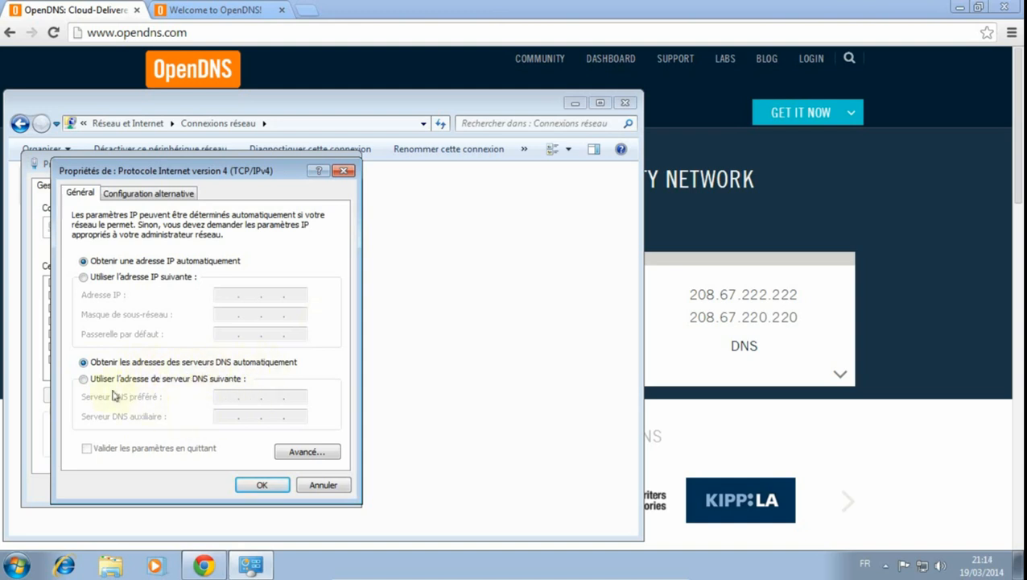
- Enable manually specified DNS servers and set the preferred DNS server to 208.67.222.222
click(84, 380)
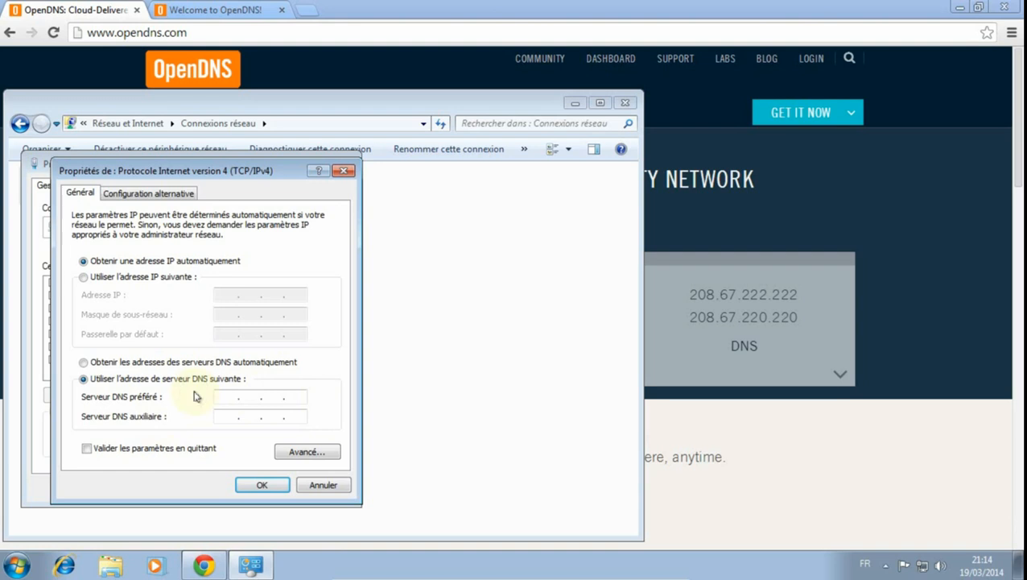
text(8 . 67 . 222 . 222)
- Set the auxiliary DNS server to 208.67.220.220, apply the connection settings and close the network connections window
click(232, 419)
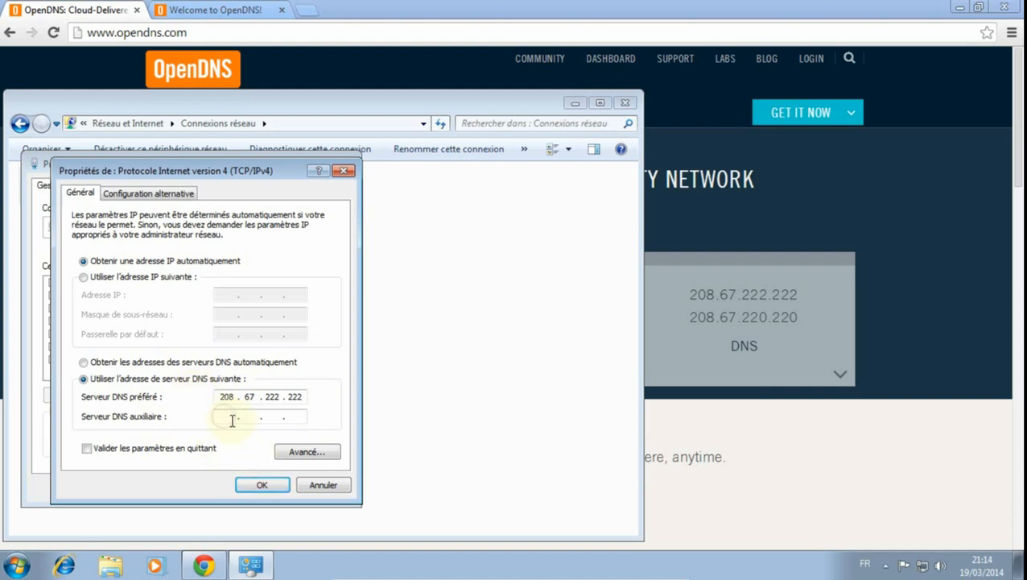
text(208 . )
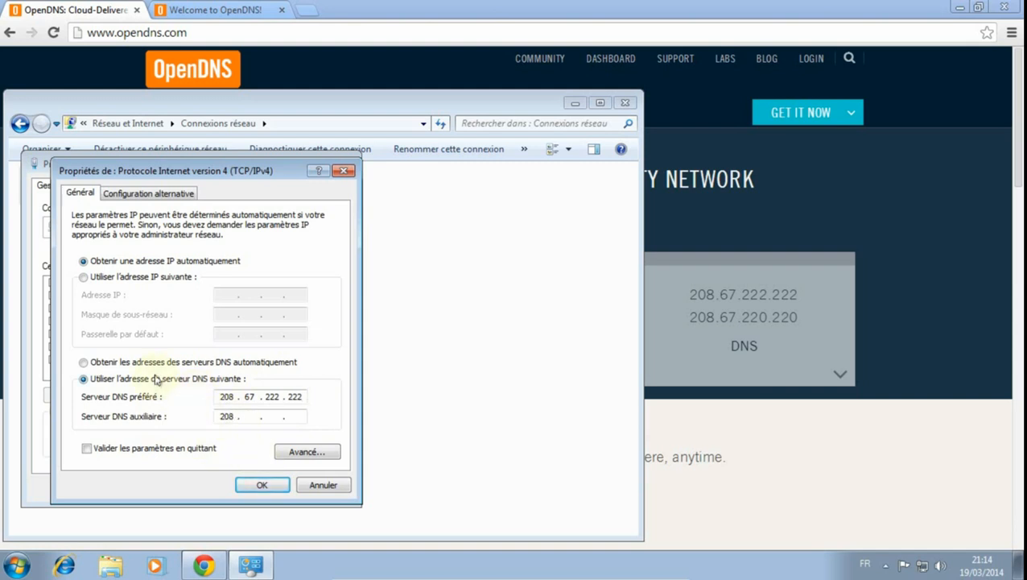
text(67 . 220 . 220)
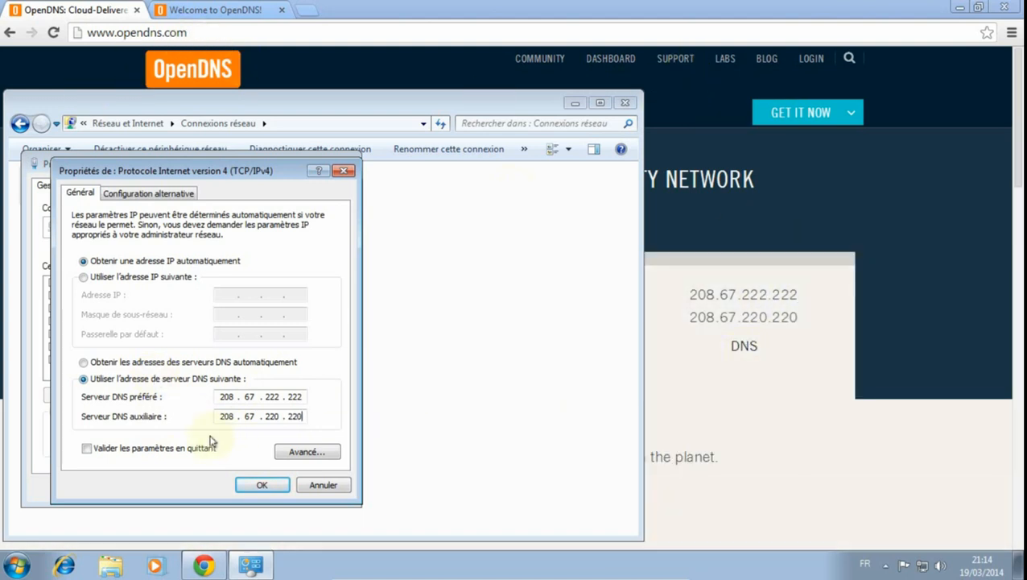
click(261, 484)
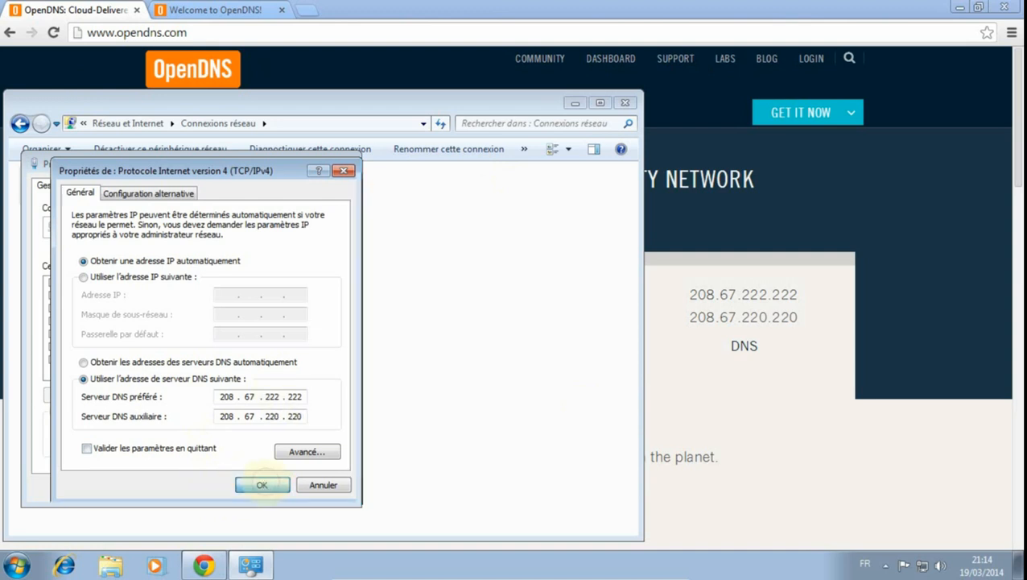
click(261, 488)
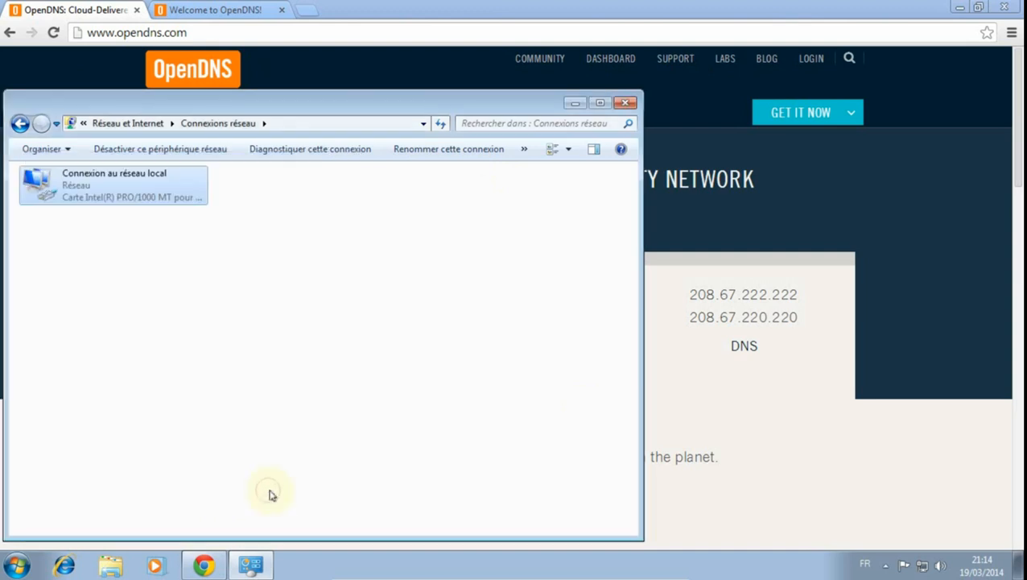
click(626, 104)
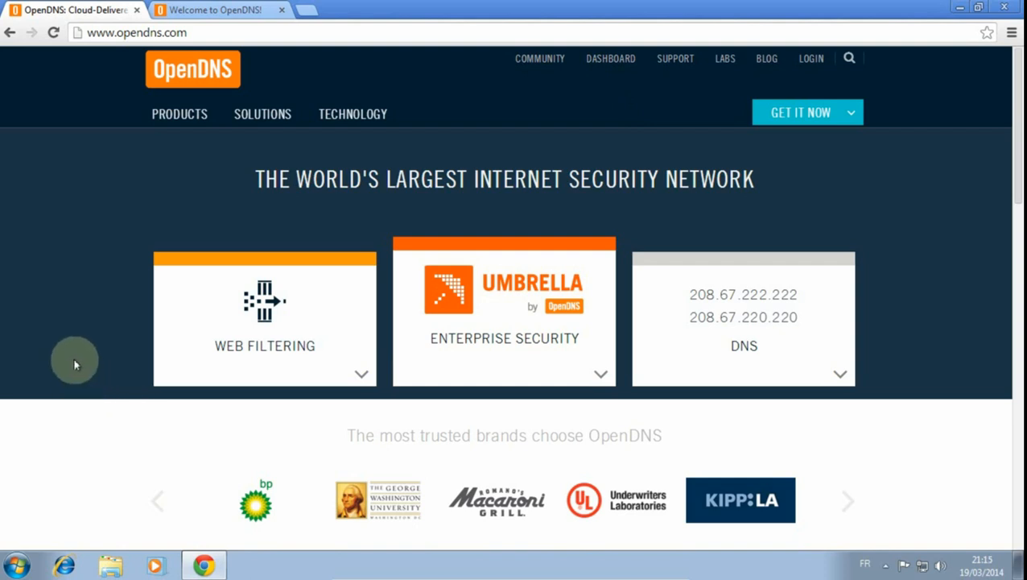
click(204, 11)
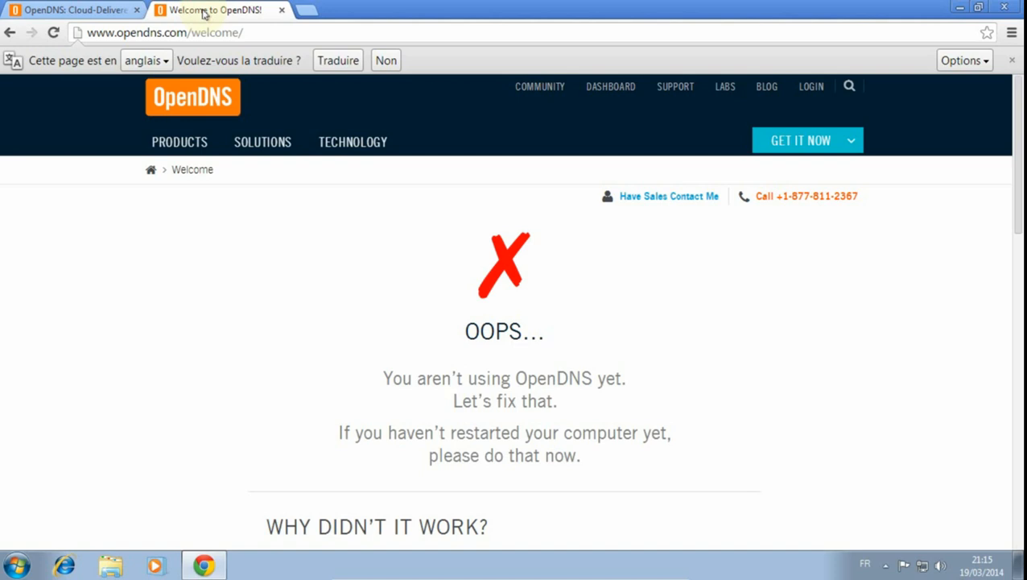
click(262, 32)
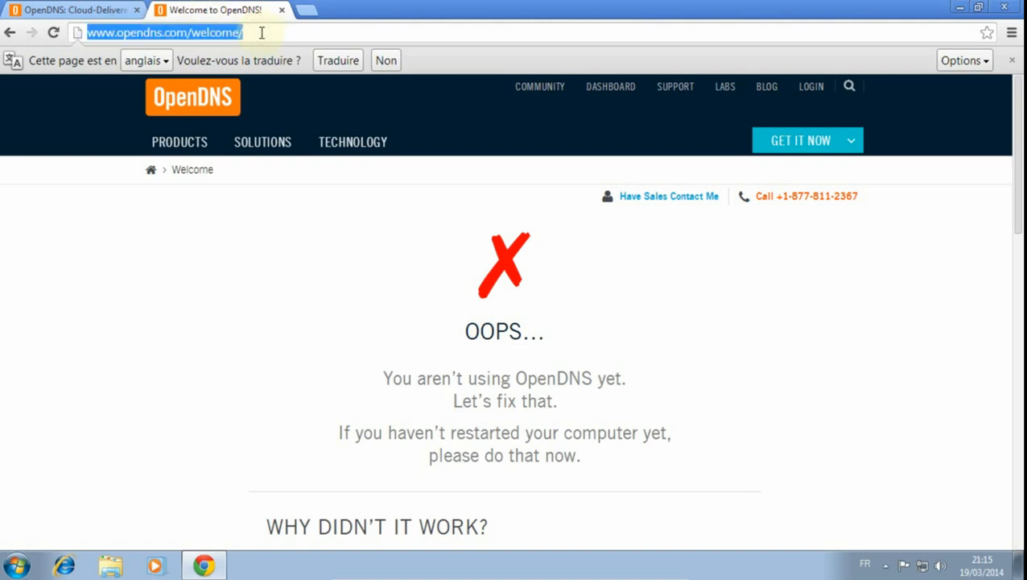
key(Return)
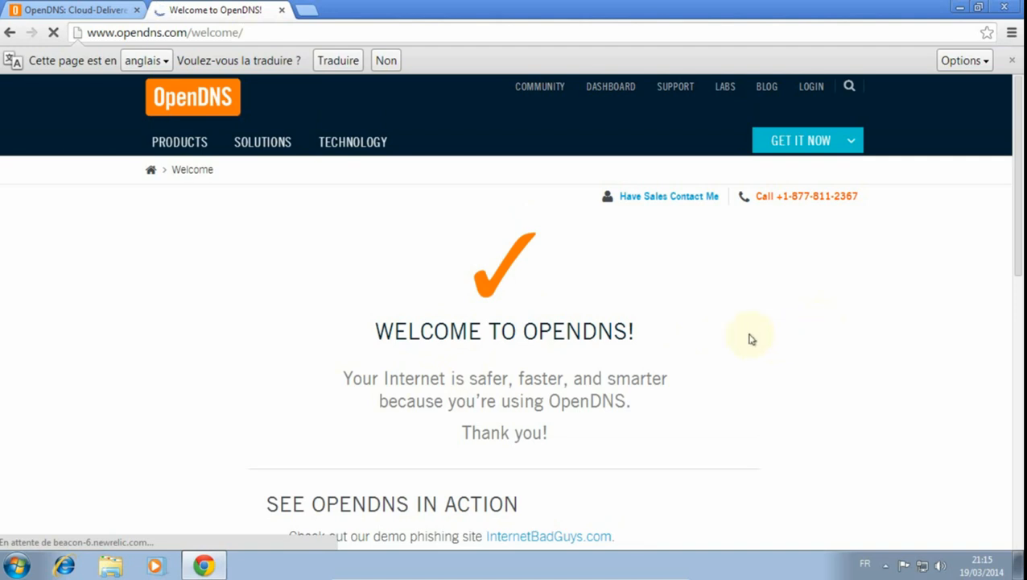
- Test the filtering with the demo phishing site InternetBadGuys.com, examine the resulting page's heading and close its tab
scroll(748, 339, down, 2)
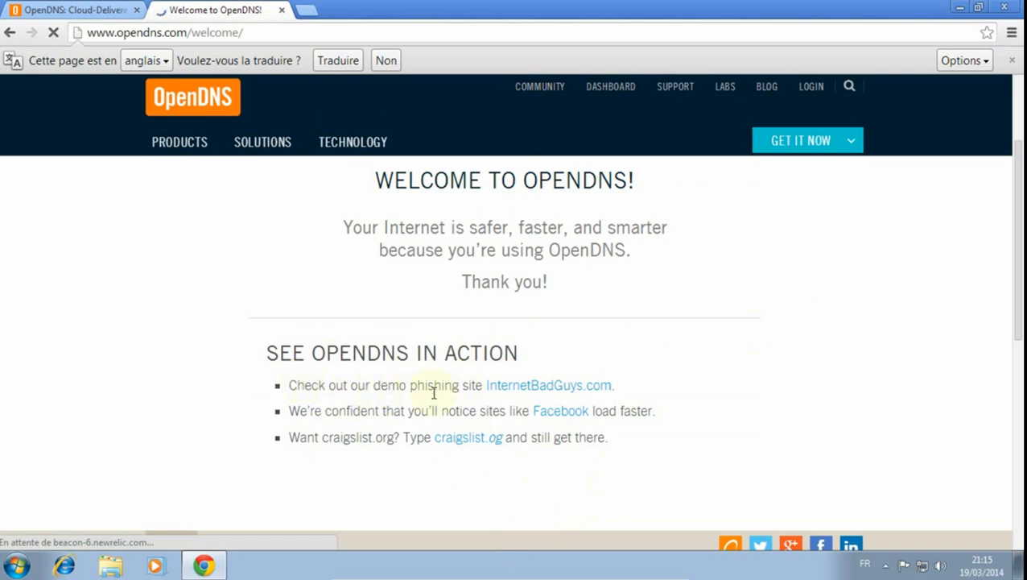
click(541, 384)
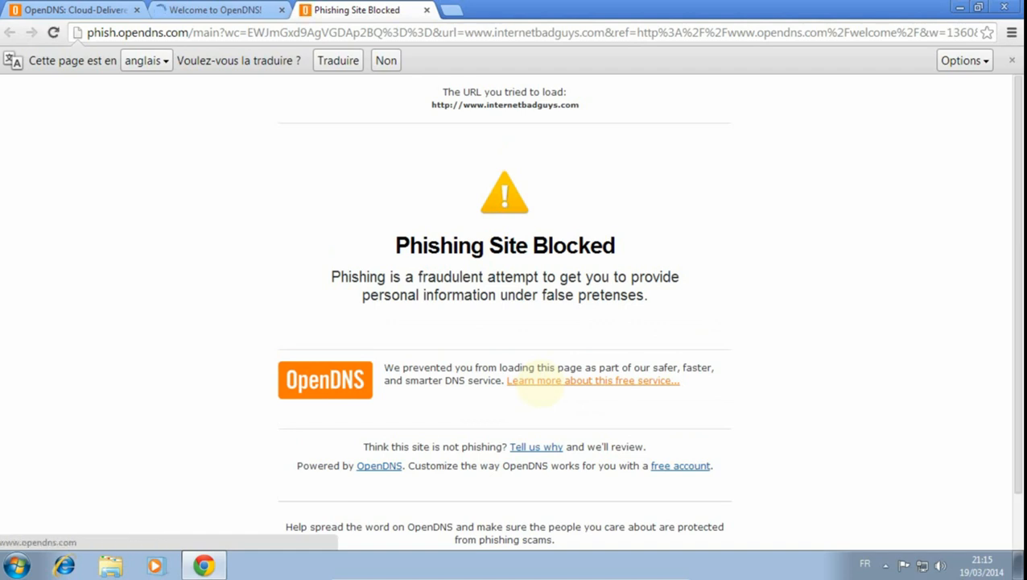
drag(385, 244, 616, 246)
click(642, 266)
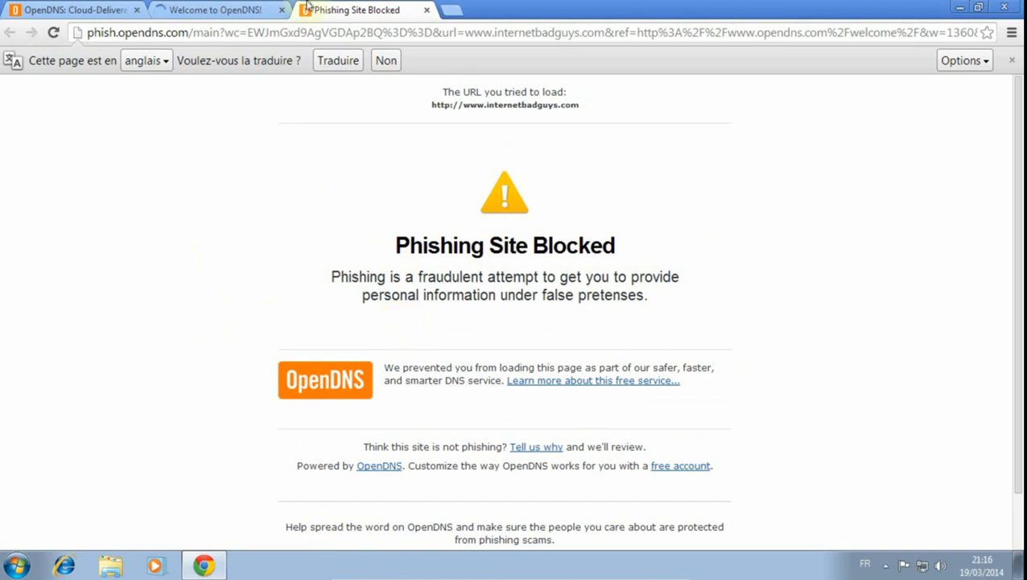
click(428, 11)
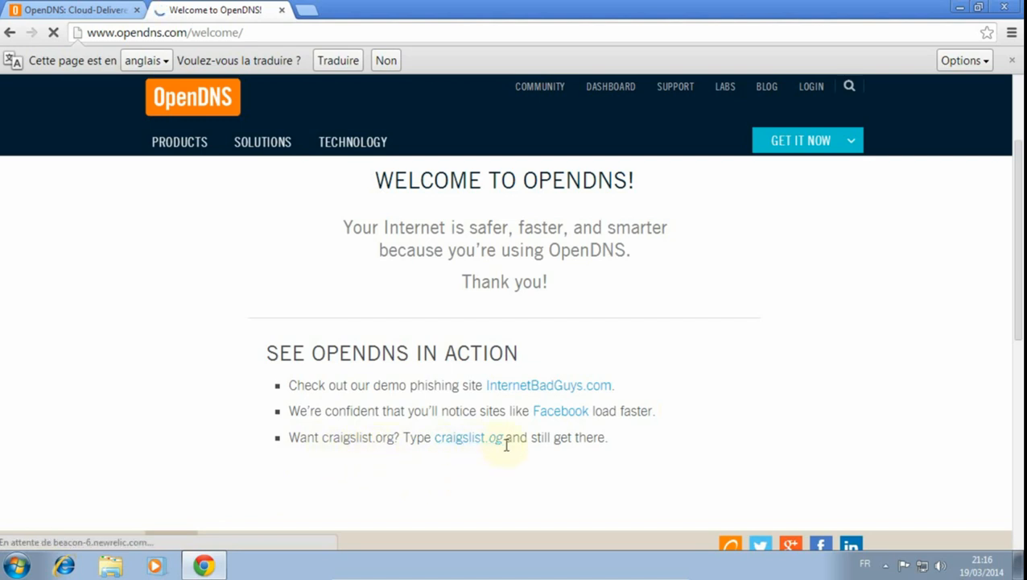
click(307, 10)
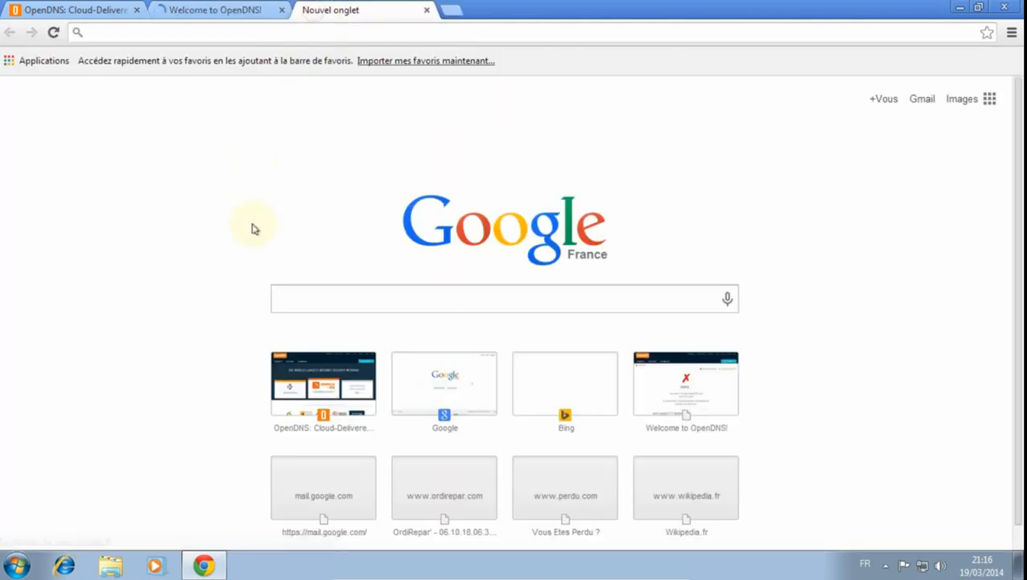
text(www)
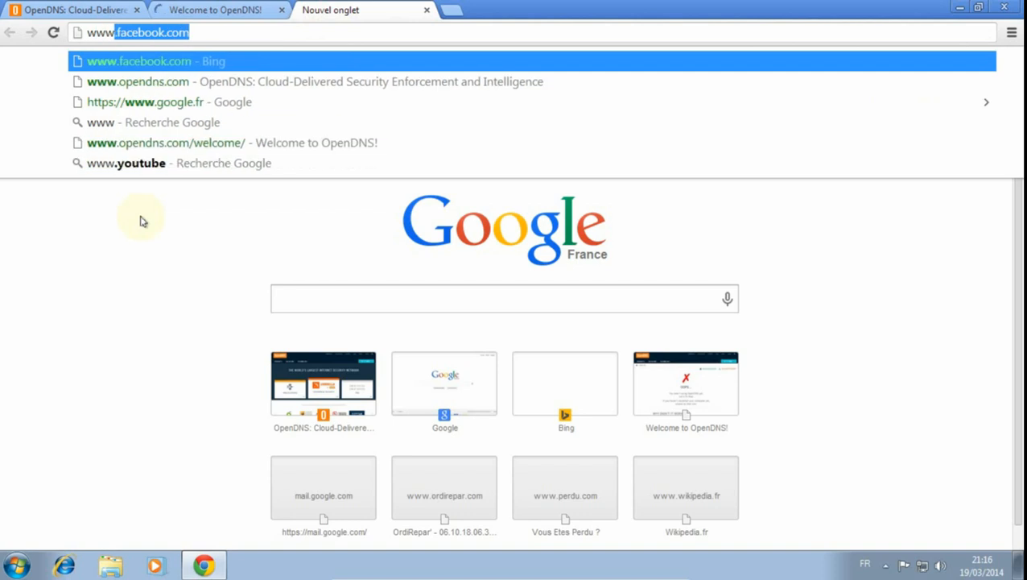
text(.)
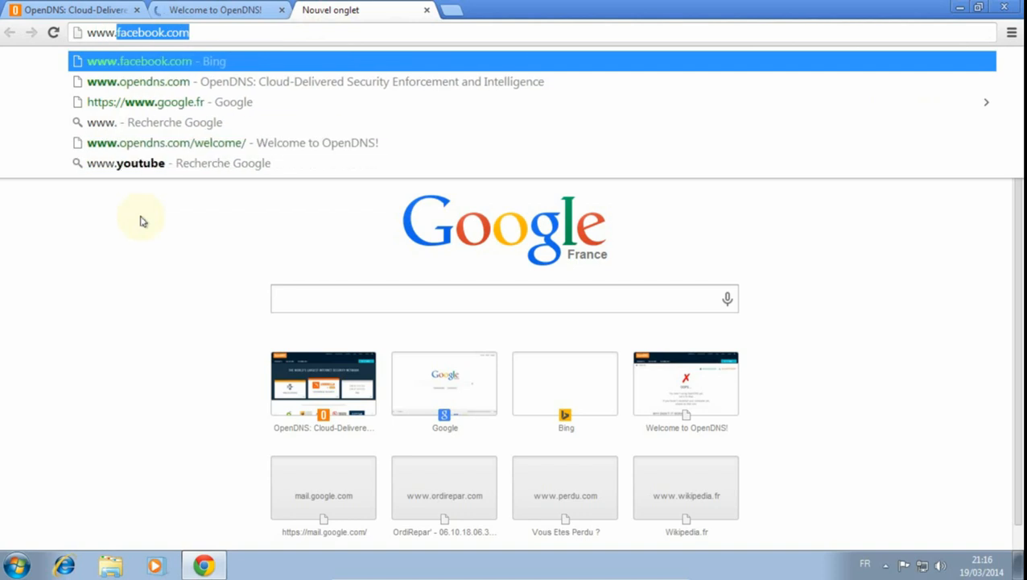
text(perdu)
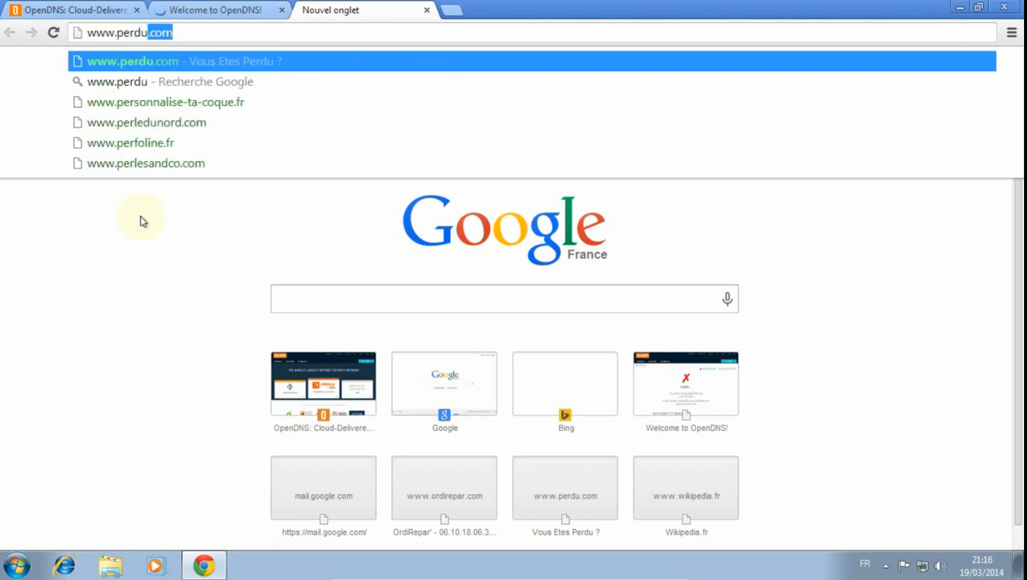
text(.com)
key(Return)
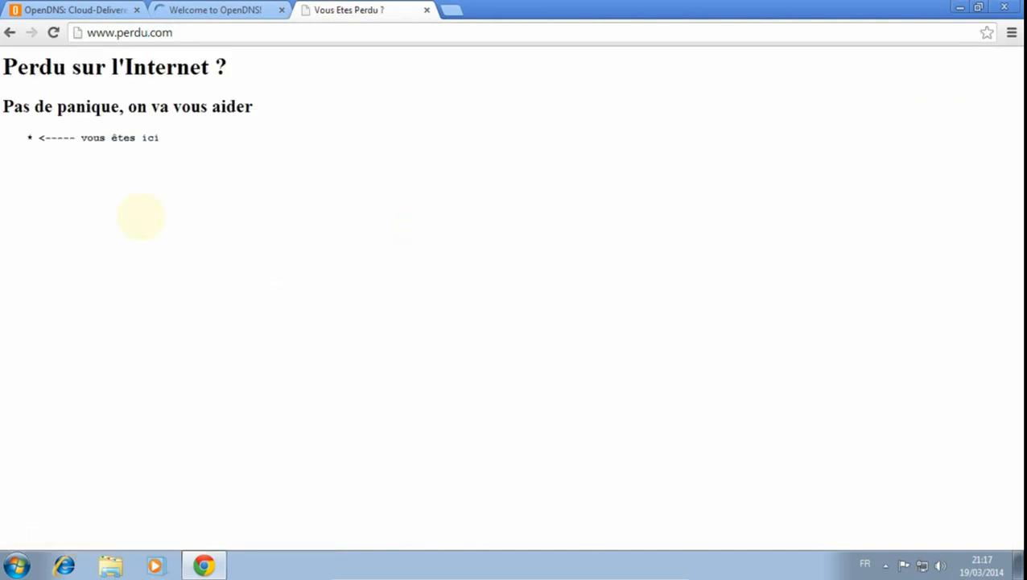
click(184, 33)
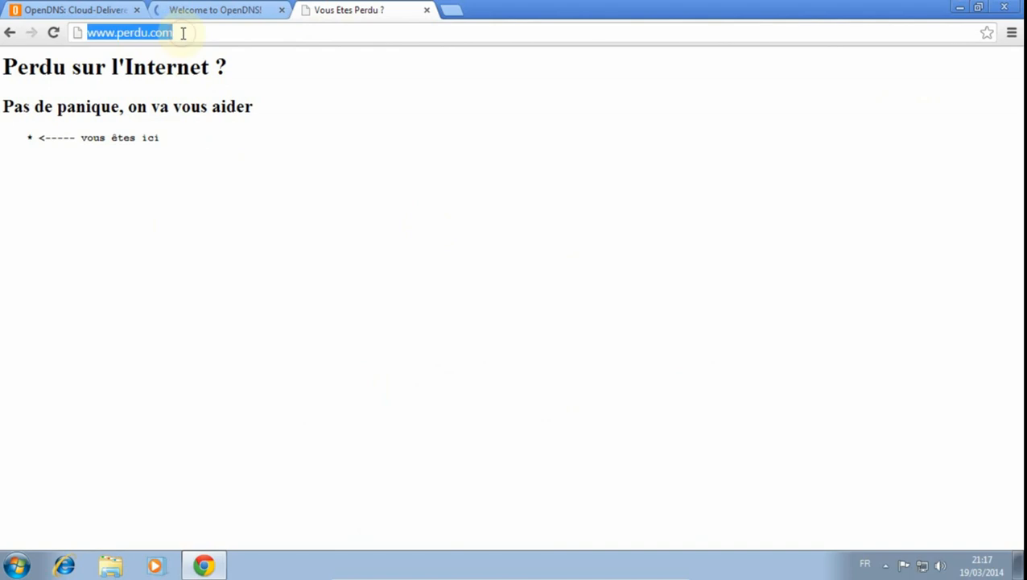
click(427, 9)
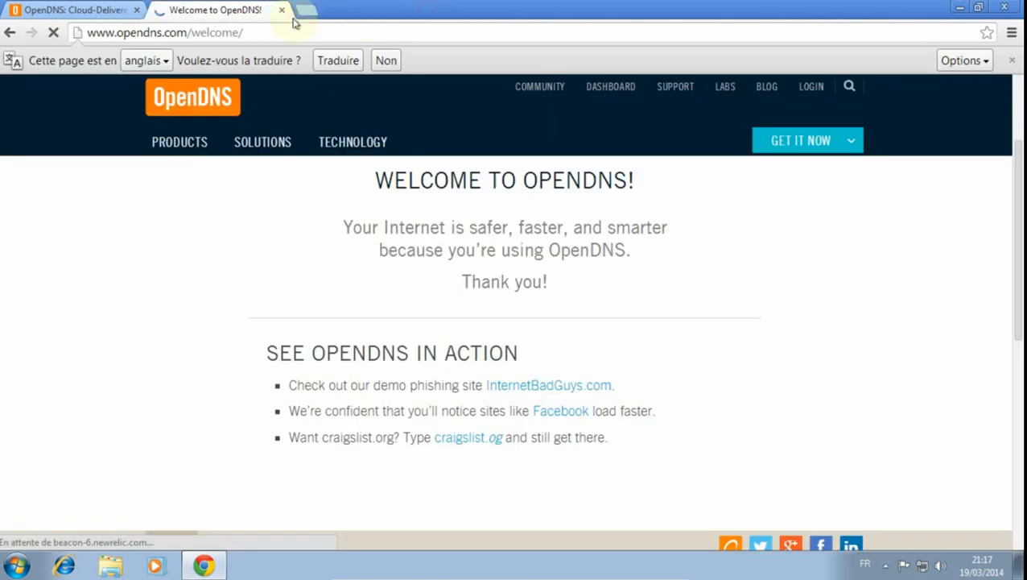
click(305, 11)
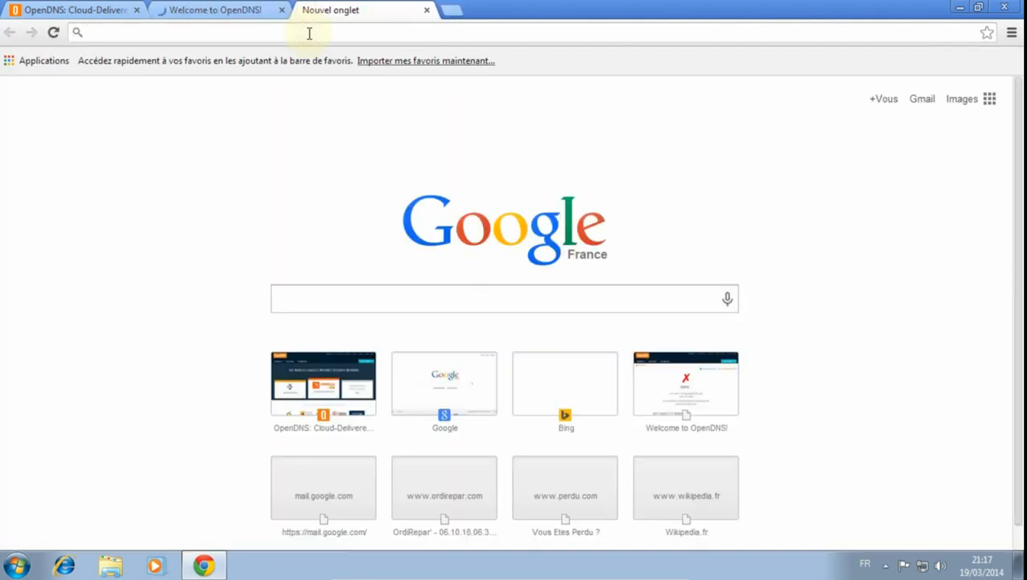
text(www.)
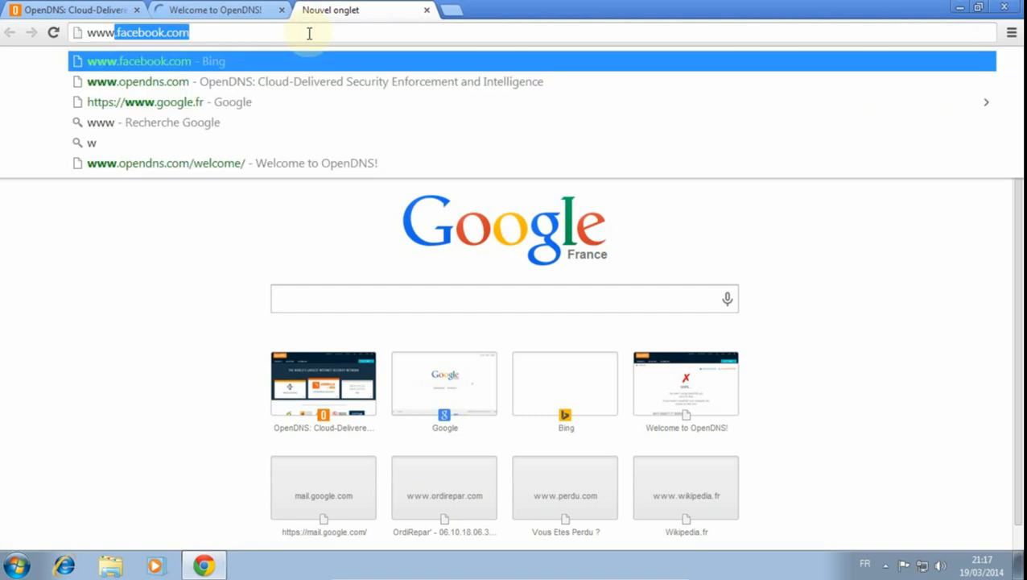
text(perdu)
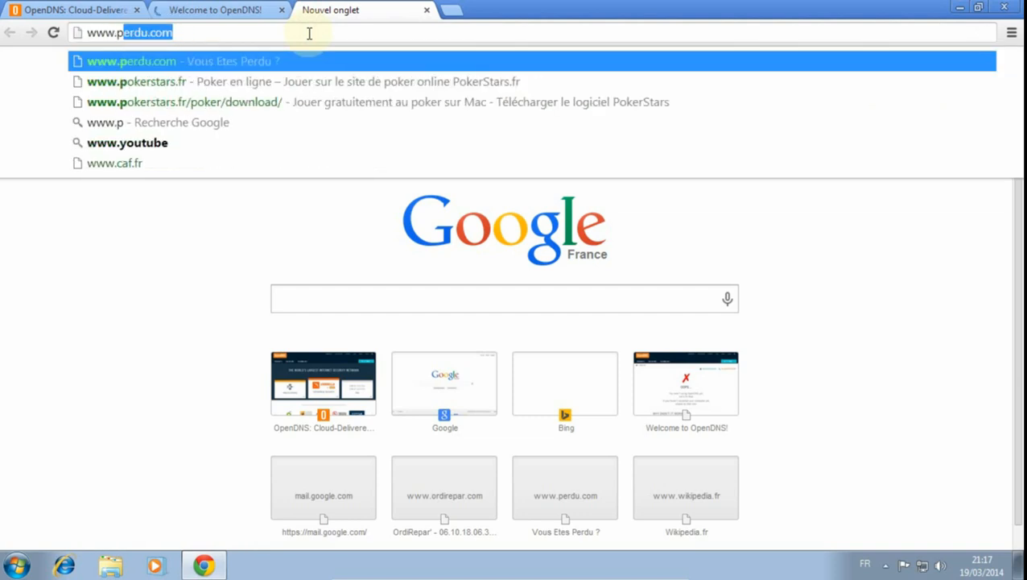
text(.cm)
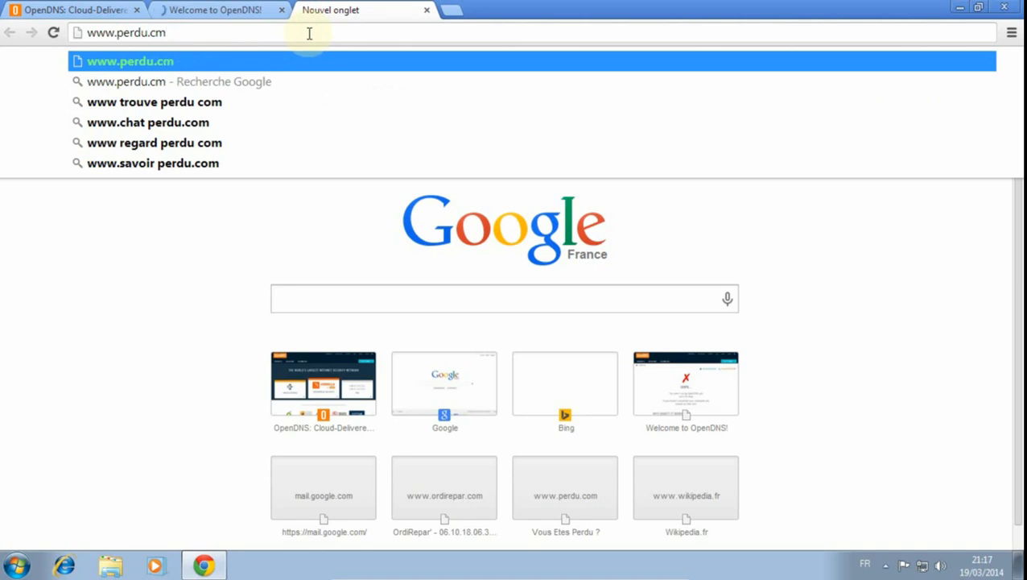
key(Return)
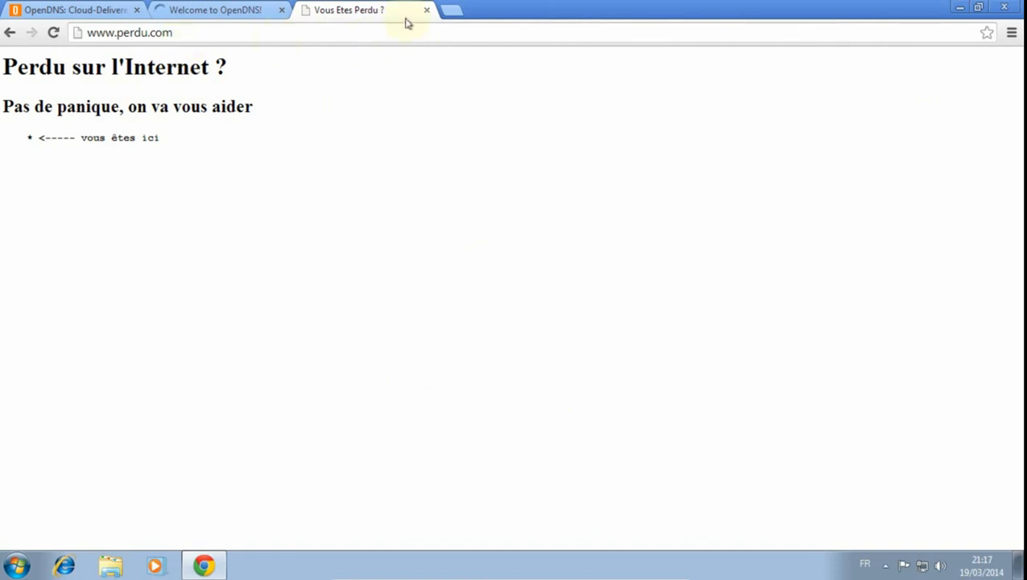
click(365, 37)
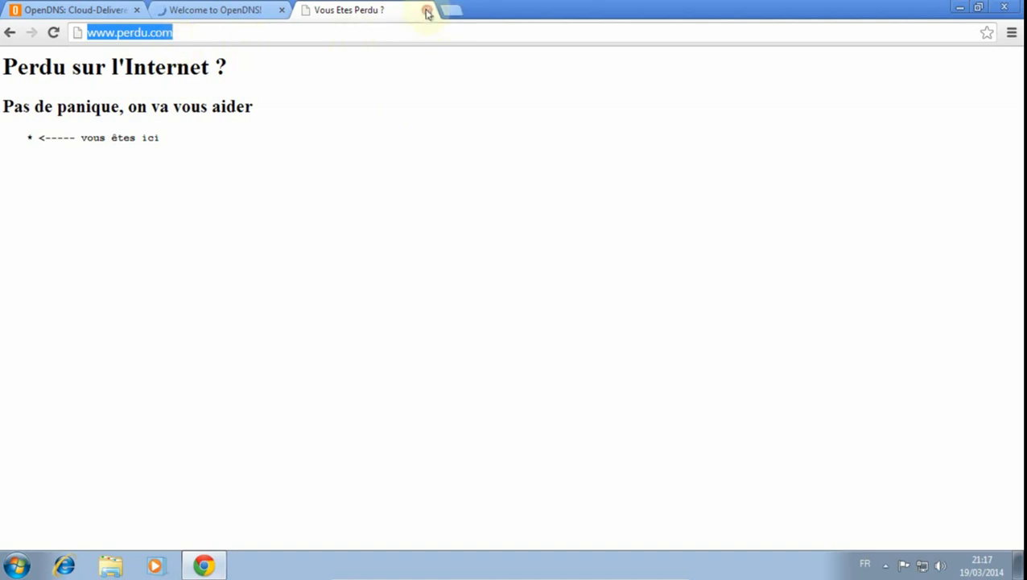
click(189, 35)
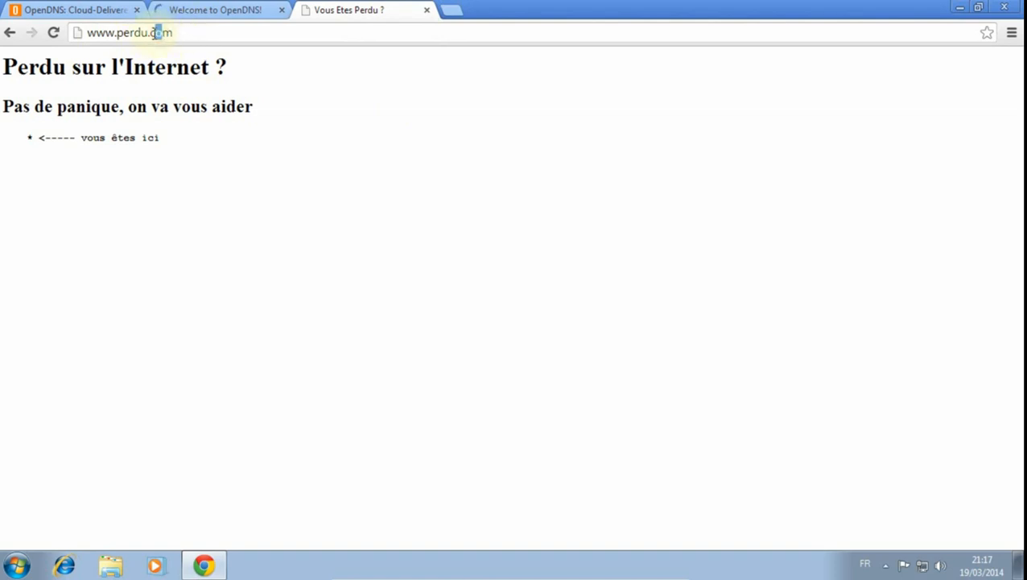
key(BackSpace)
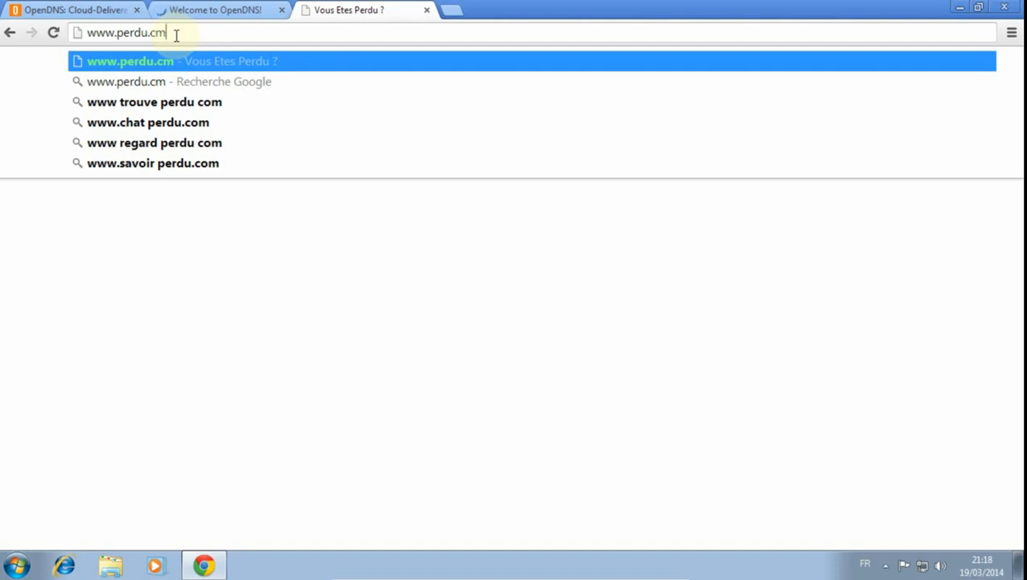
click(427, 11)
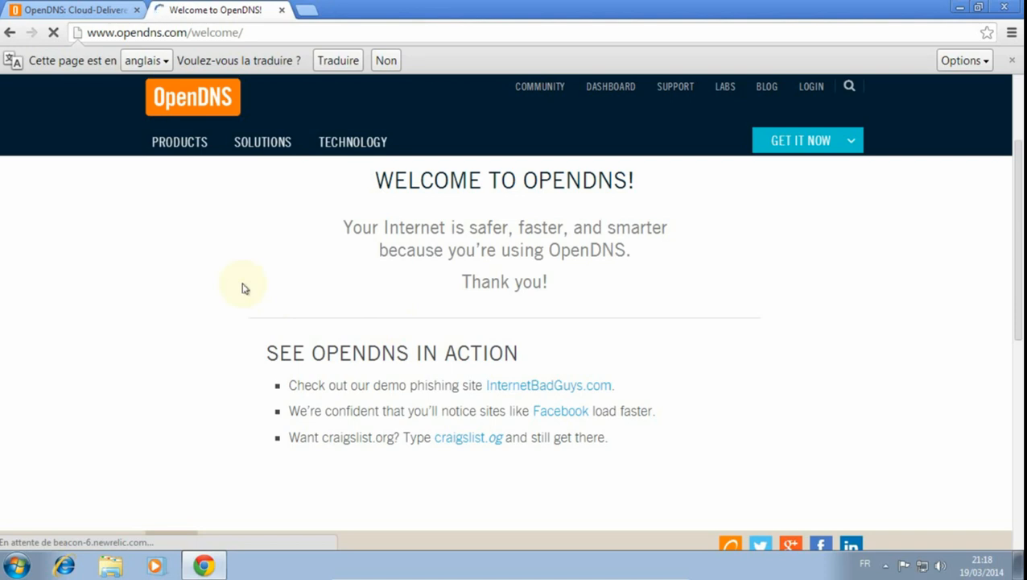
click(282, 11)
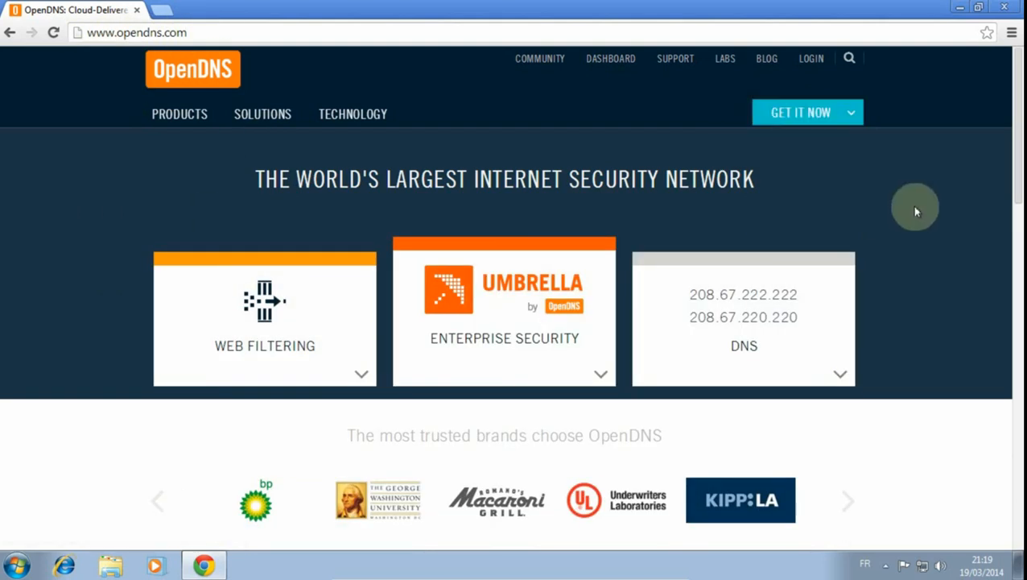
- Open the OpenDNS packages for consumers and go to the sign-up page of the free OpenDNS Home package
mouse_move(853, 114)
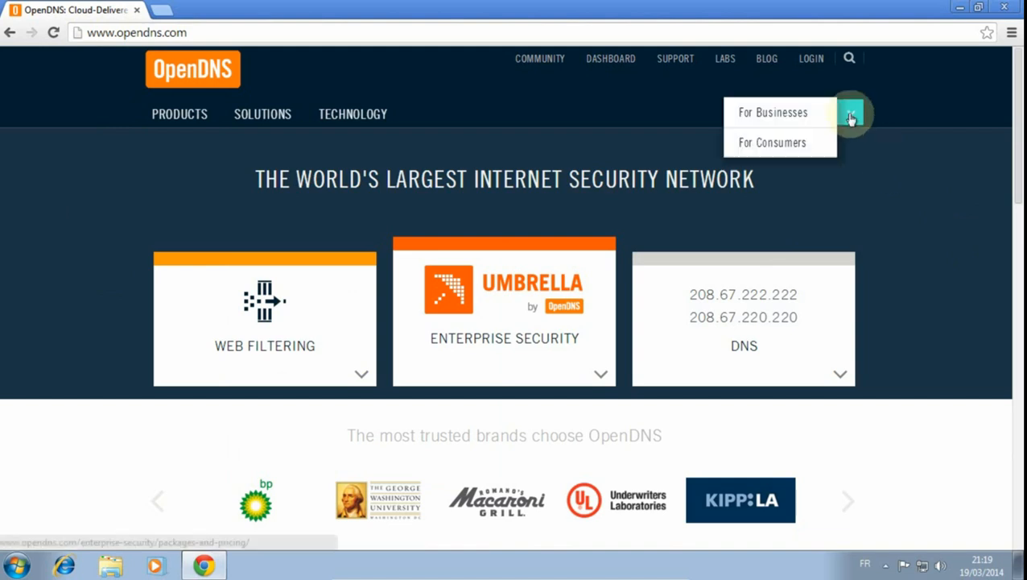
click(798, 150)
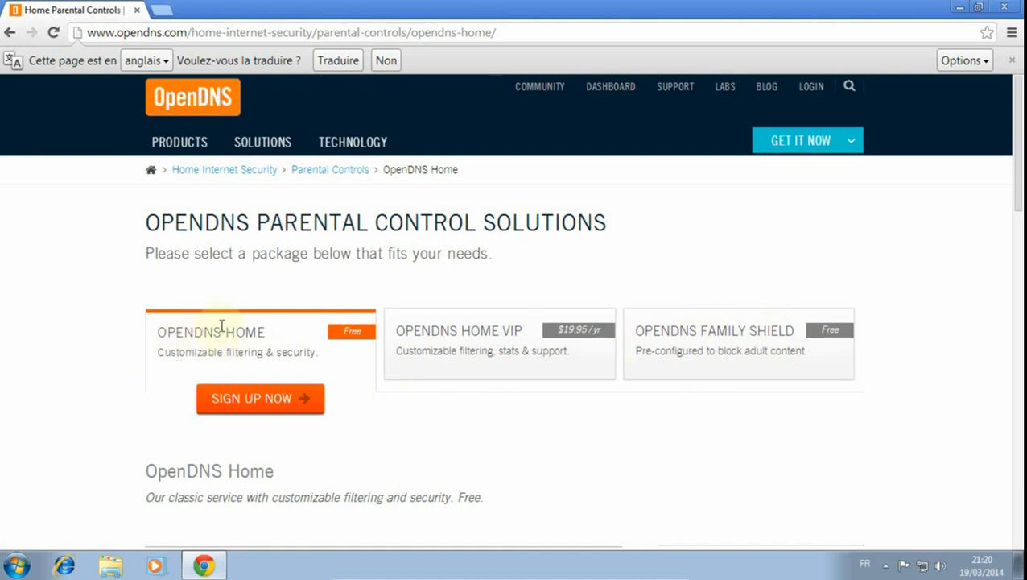
click(265, 400)
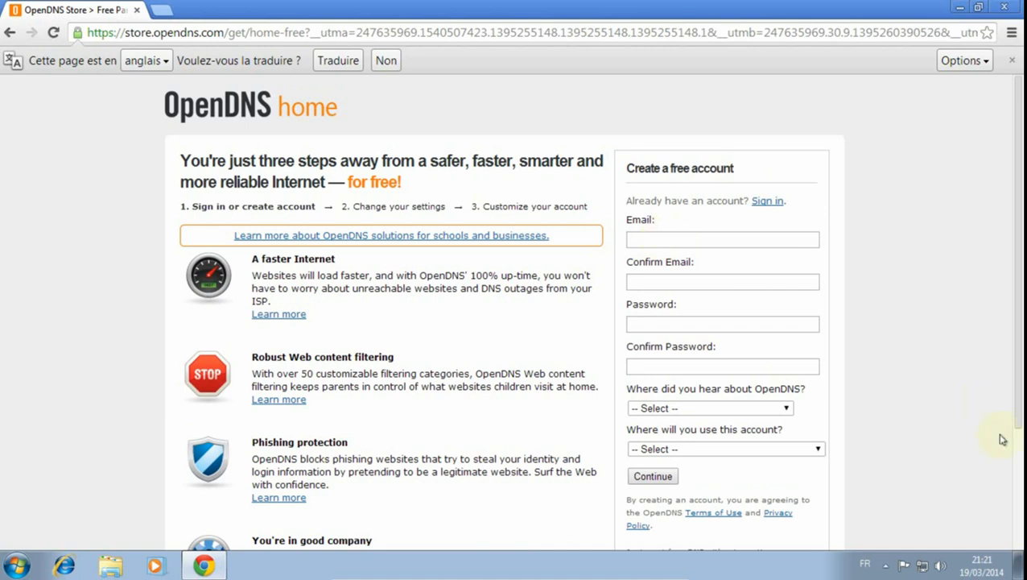
- Examine the free account form's email and password fields and the choices for the referral source and place of use
click(706, 239)
click(699, 281)
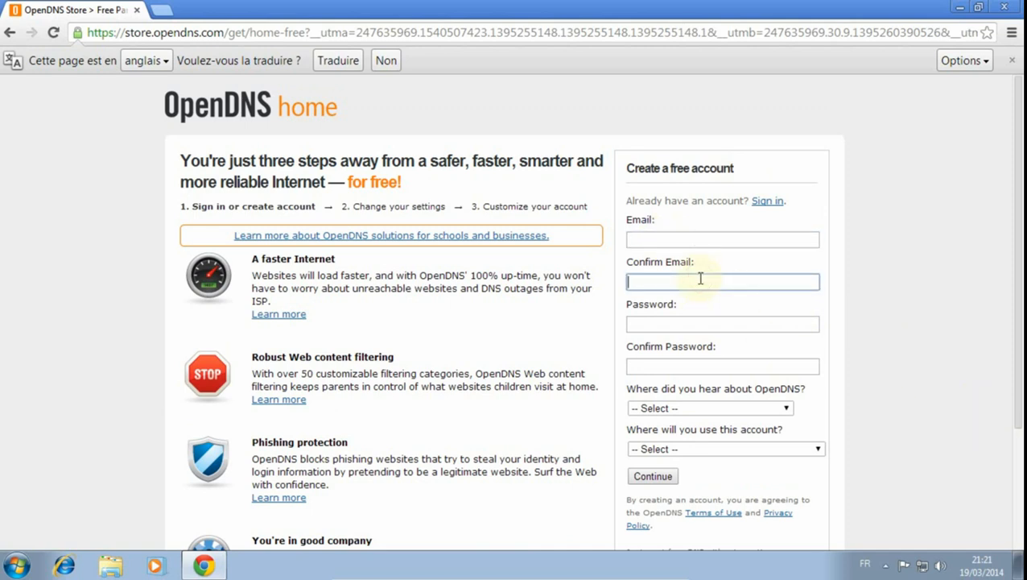
click(698, 323)
click(715, 366)
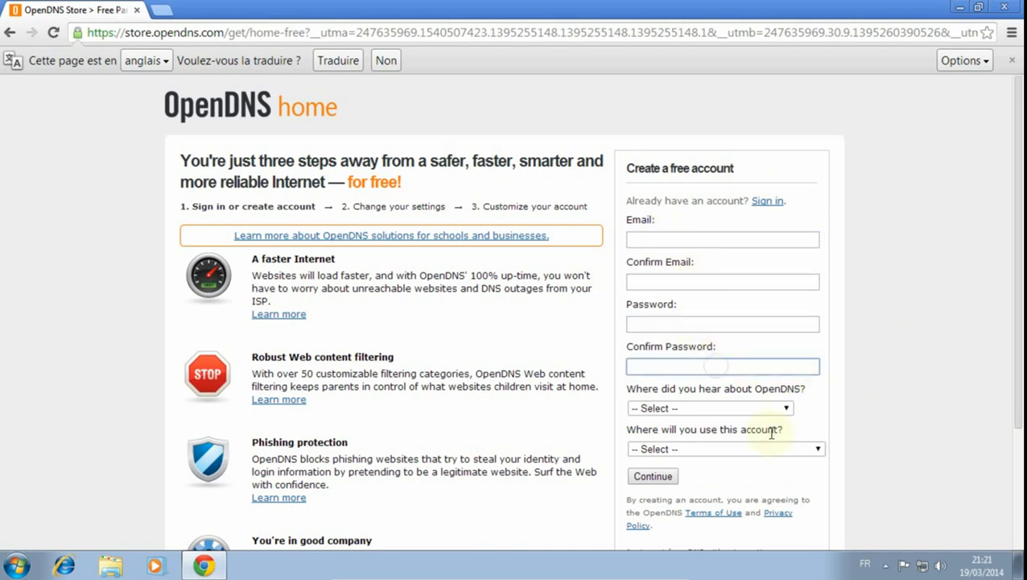
click(852, 397)
click(785, 411)
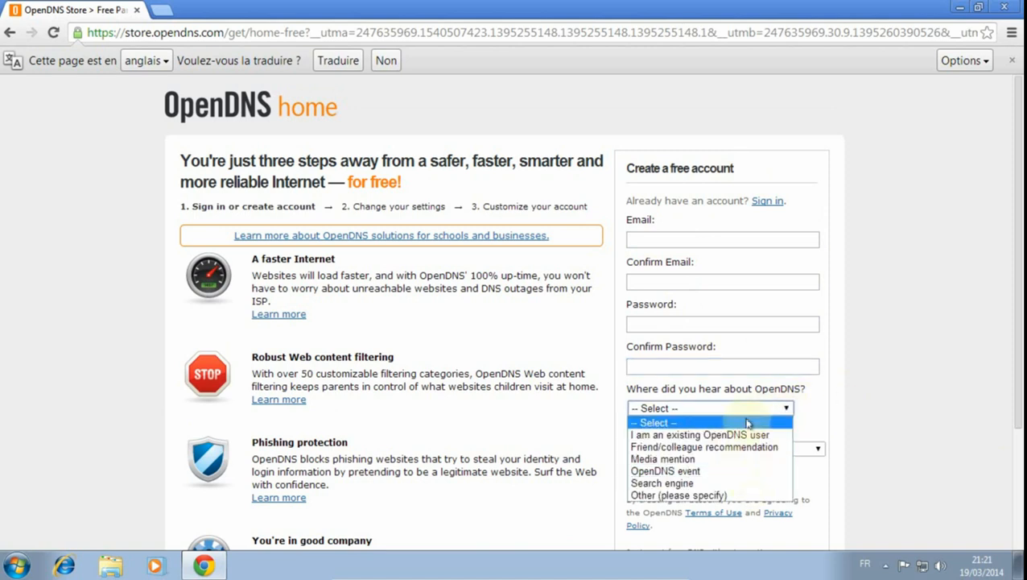
click(854, 417)
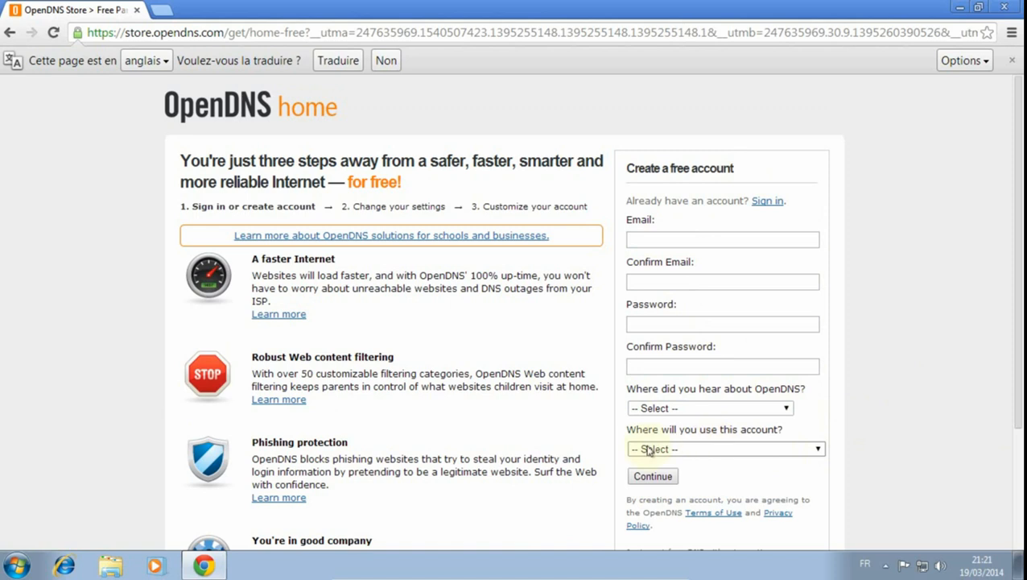
click(815, 449)
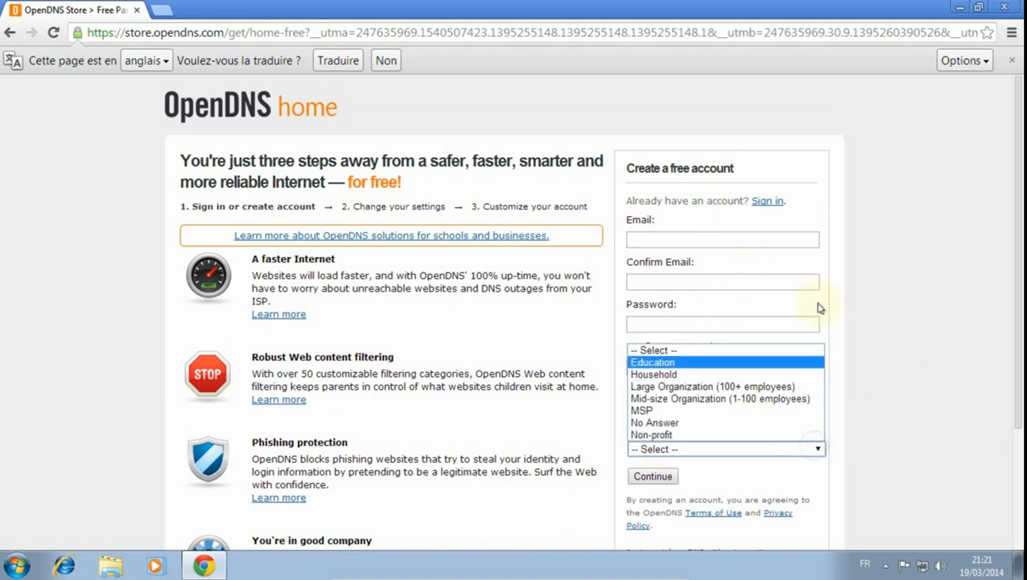
click(747, 481)
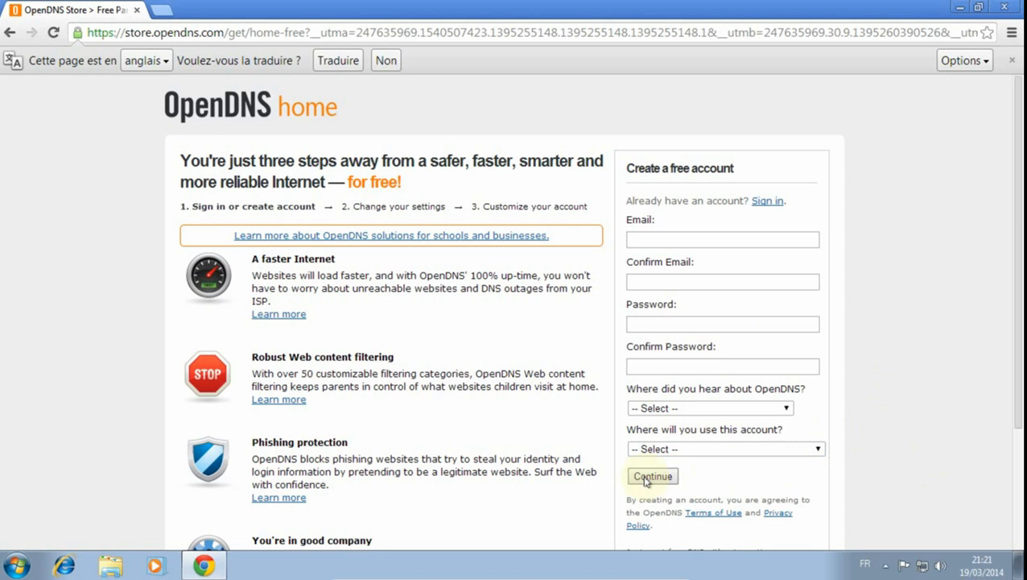
click(669, 241)
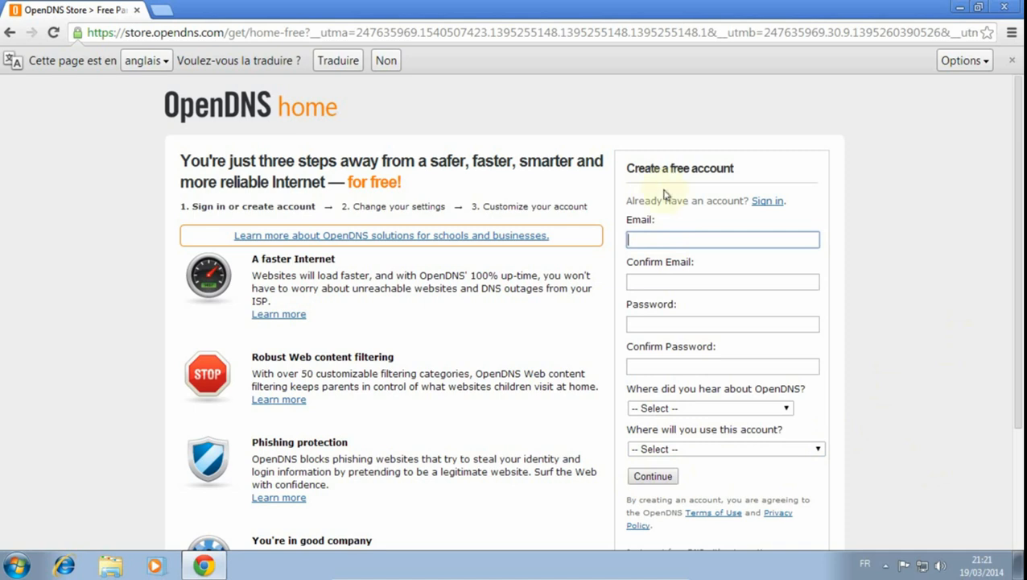
click(193, 32)
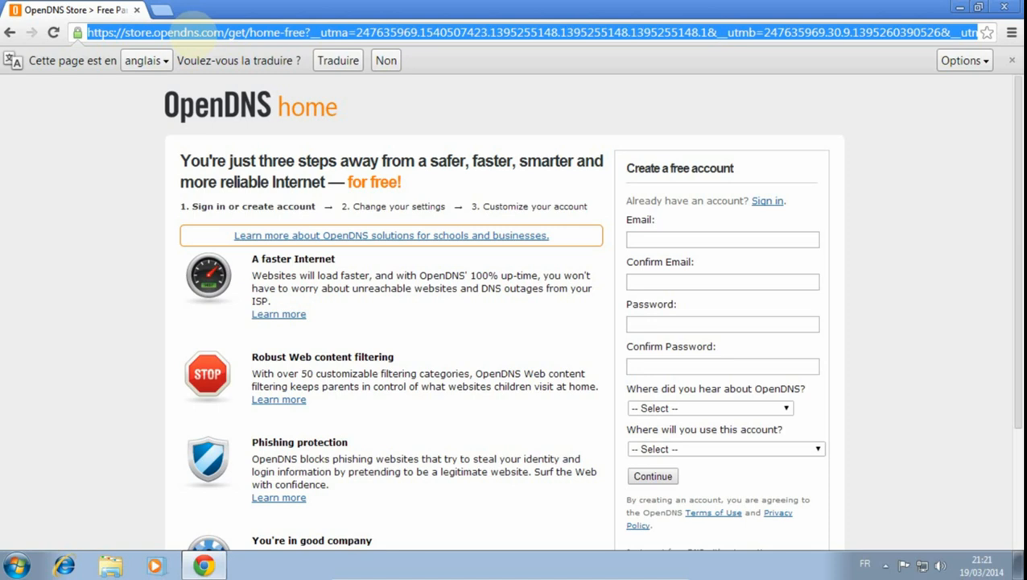
text(www.)
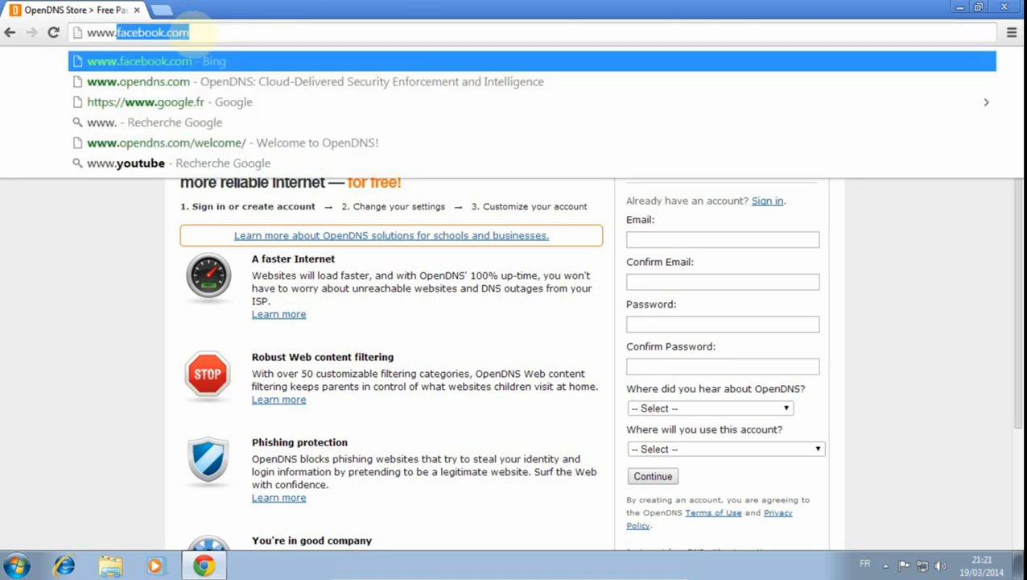
text(open)
key(Return)
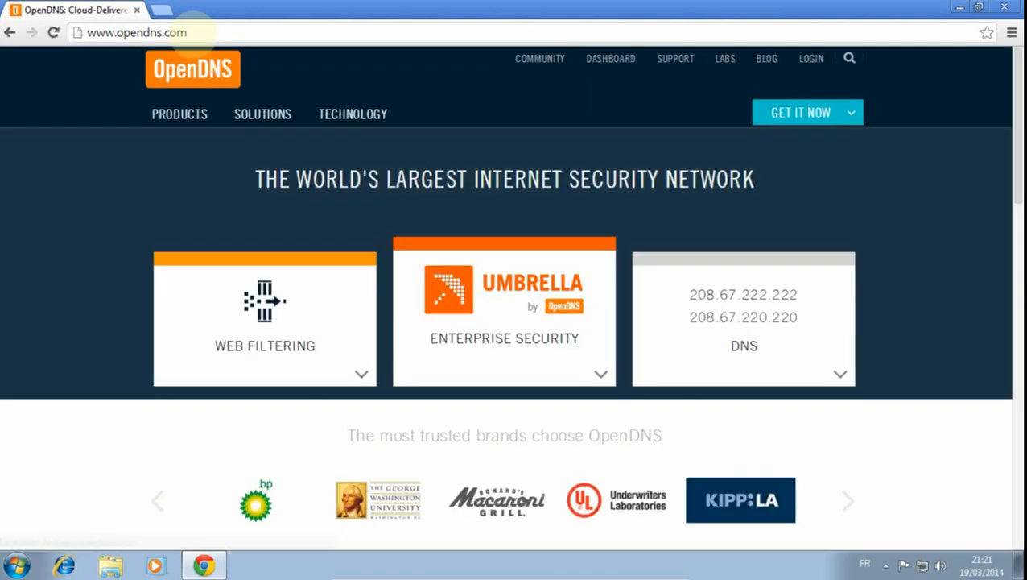
mouse_move(822, 150)
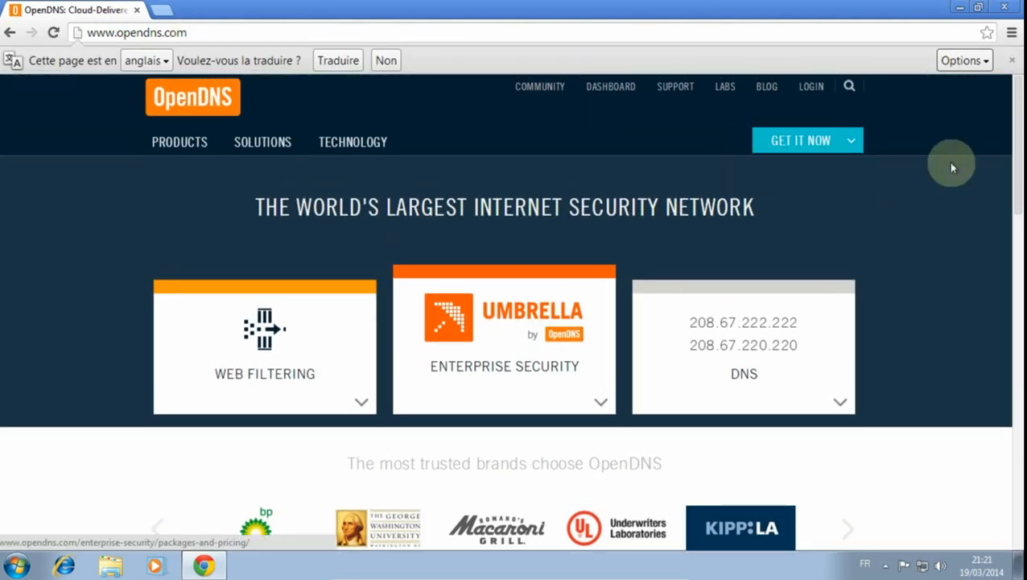
click(819, 90)
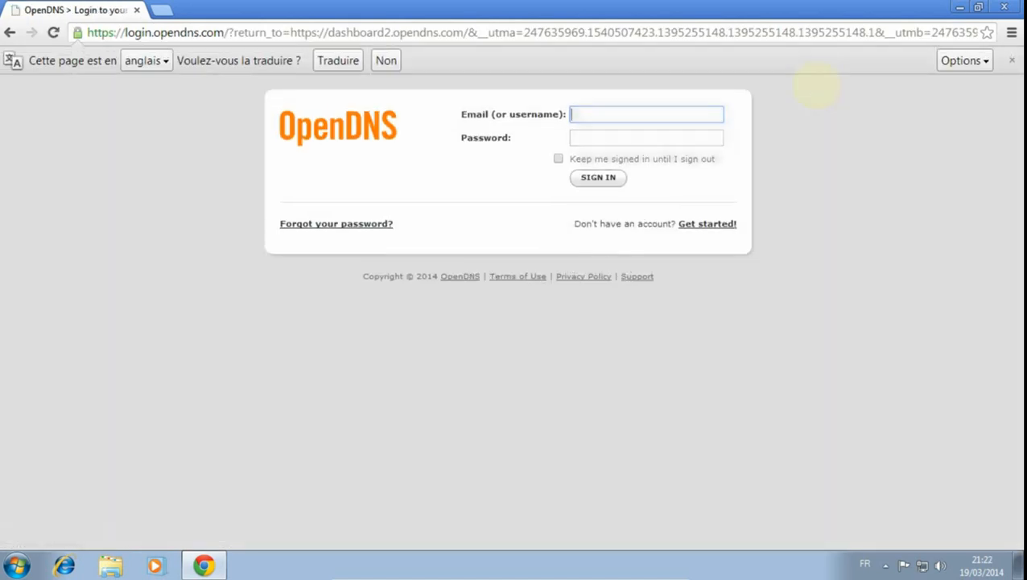
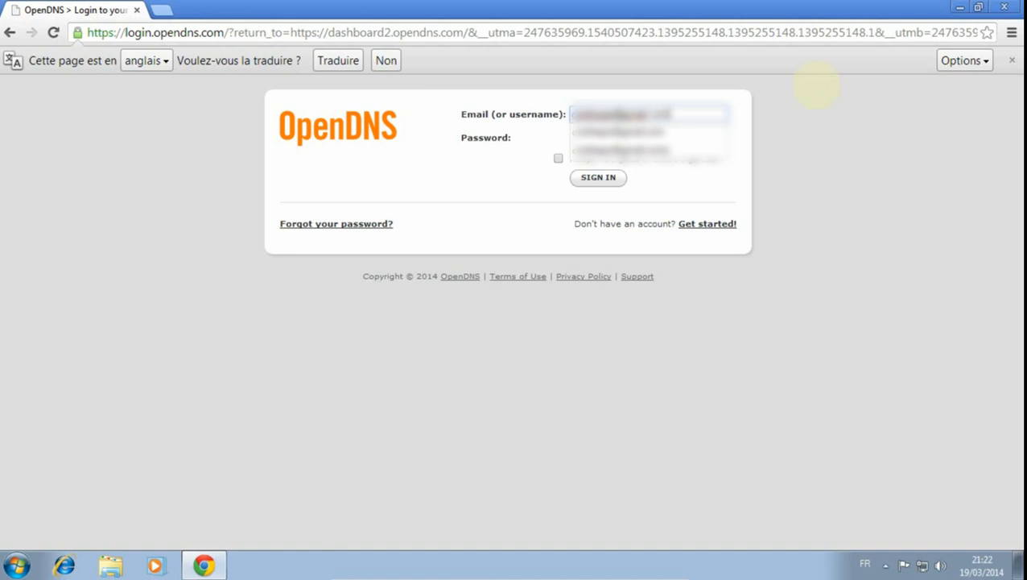
- Sign in to the OpenDNS dashboard with the account's email address and password
key(Tab)
text(•••••••)
key(Return)
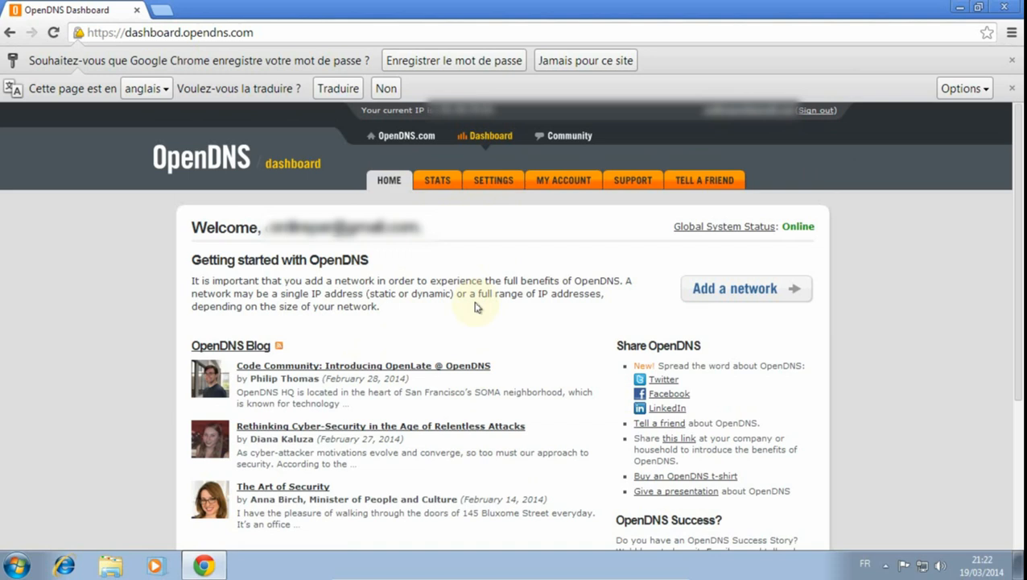
- Add the current IP address as a network in the settings, name it maison, and mark it as not dynamic
click(495, 185)
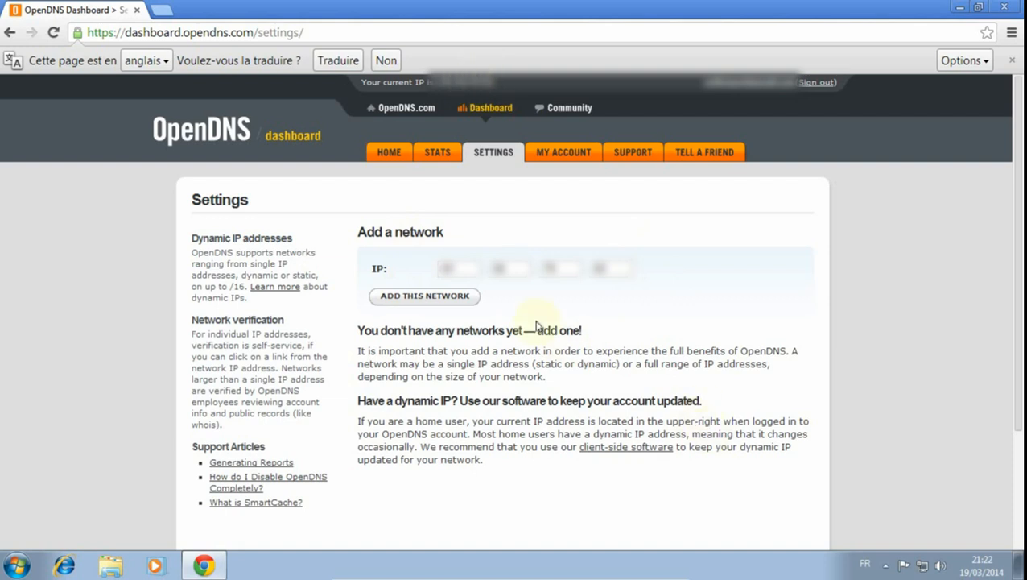
click(418, 291)
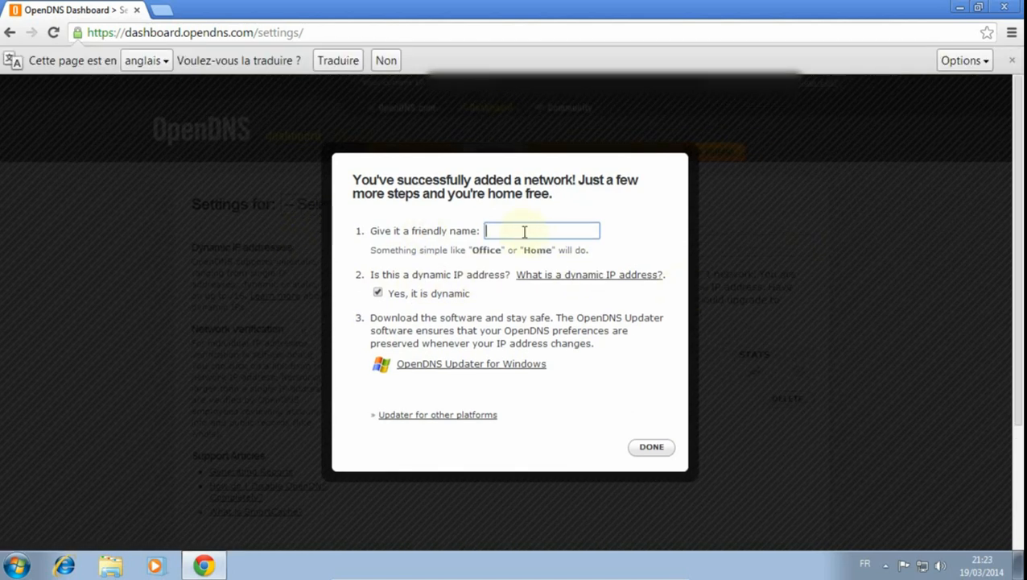
text(maison)
click(380, 294)
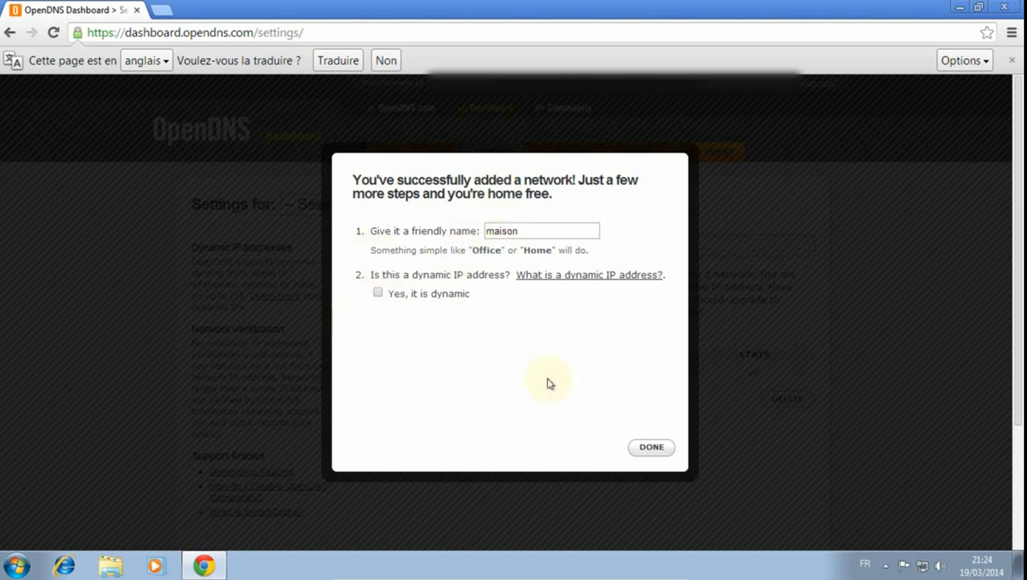
click(653, 448)
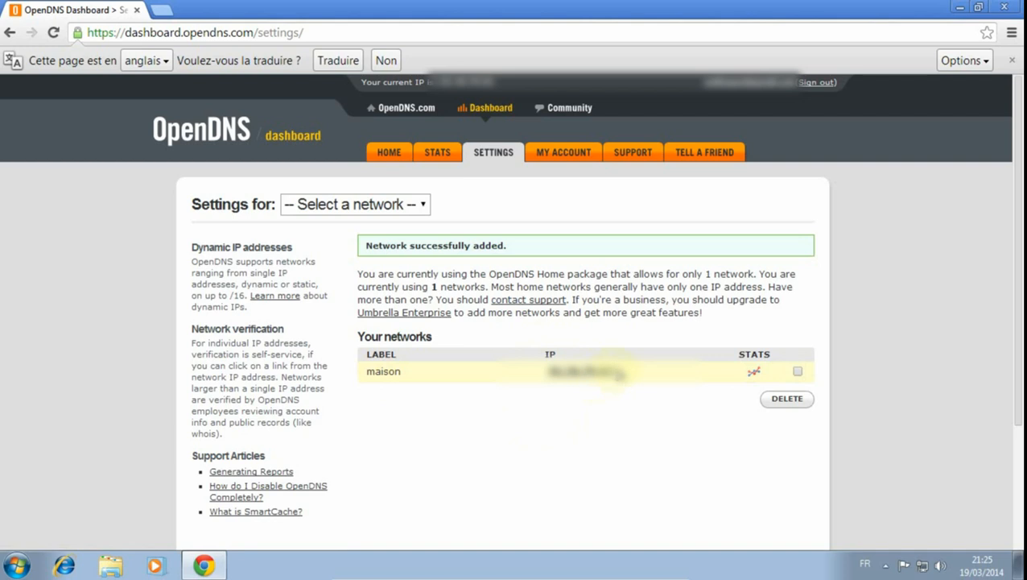
- Open the maison network's settings and examine its malware, phishing and suspicious-response options under Security
click(593, 379)
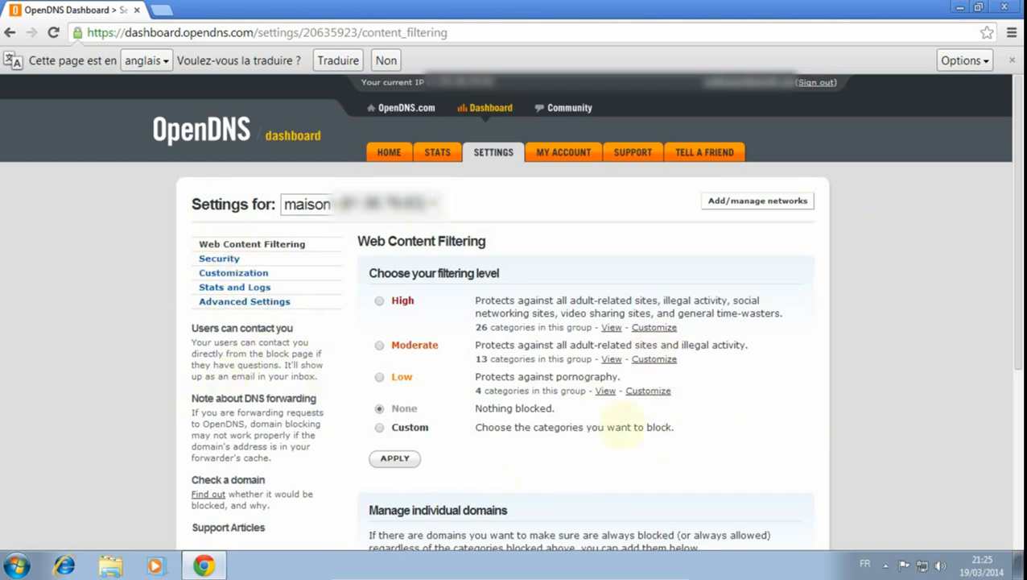
click(219, 259)
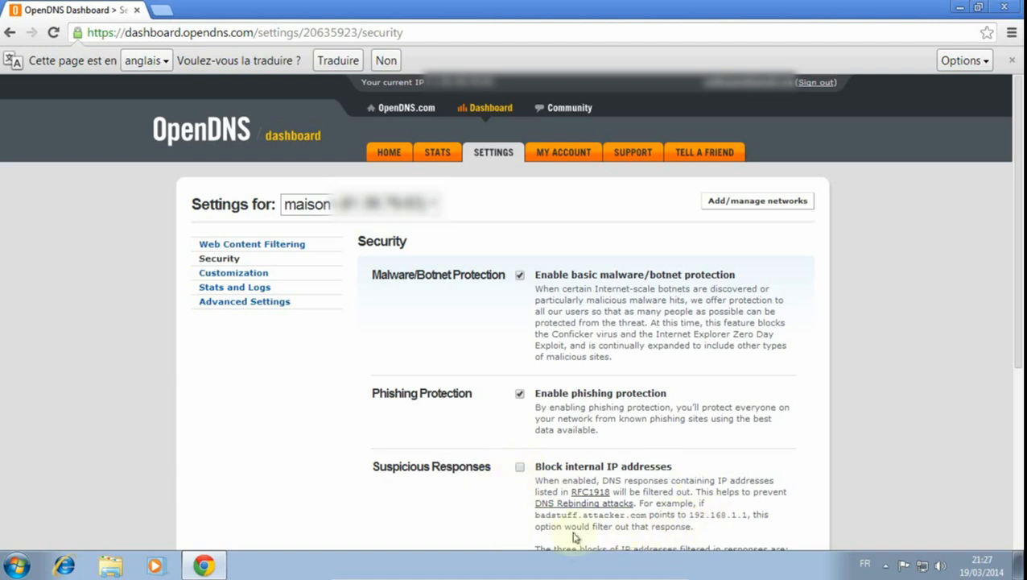
scroll(487, 522, down, 3)
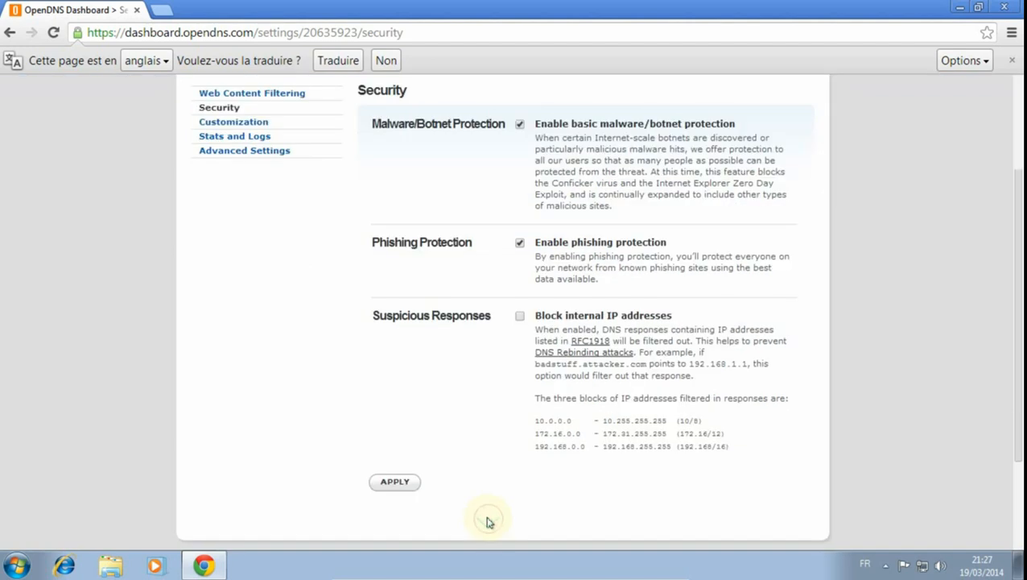
scroll(491, 483, up, 2)
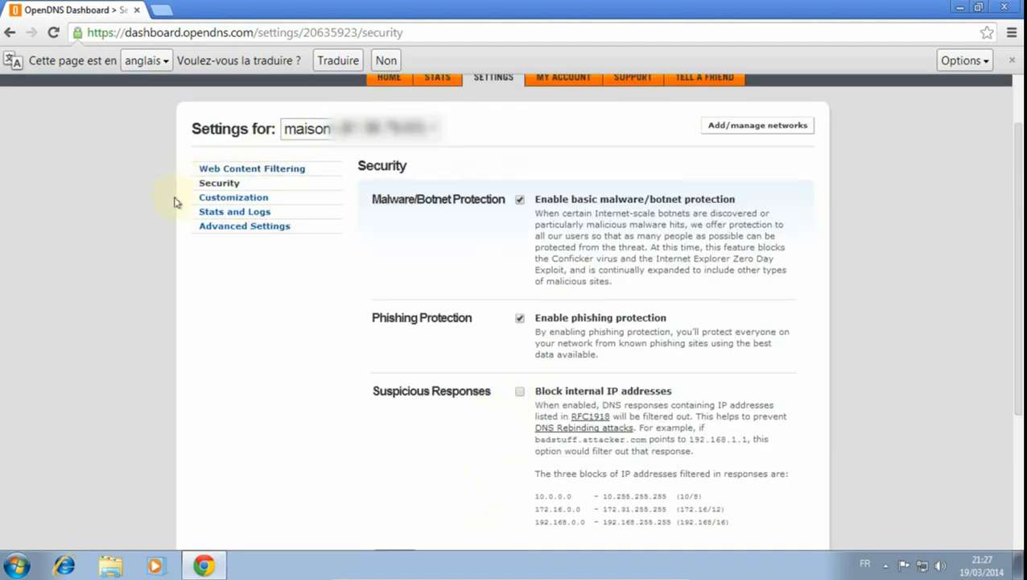
- Set web content filtering to Custom, block Dating, Games, Gambling, Hate/Discrimination, Weapons, Web Spam and Tasteless, and apply the selection
click(238, 172)
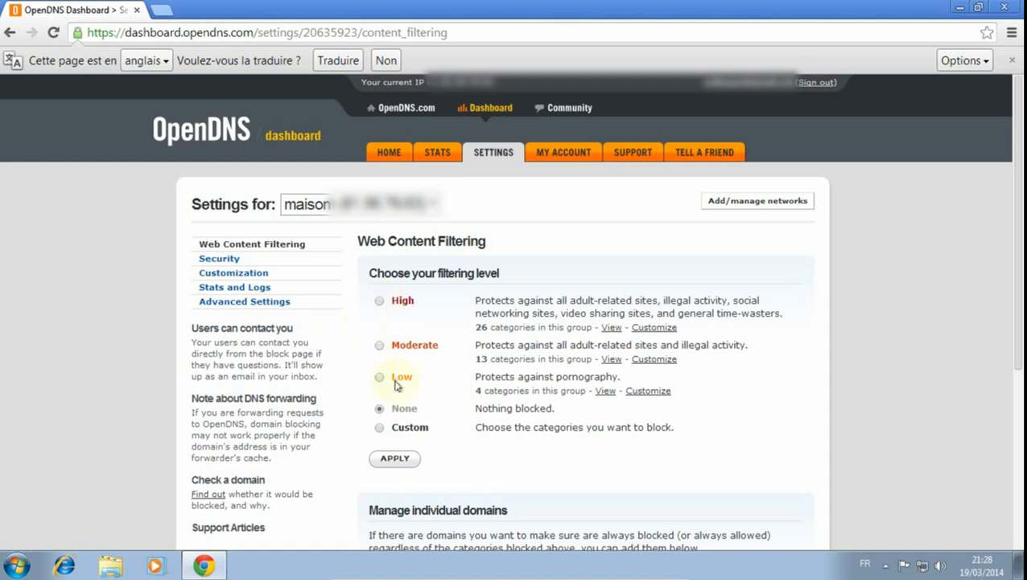
click(380, 428)
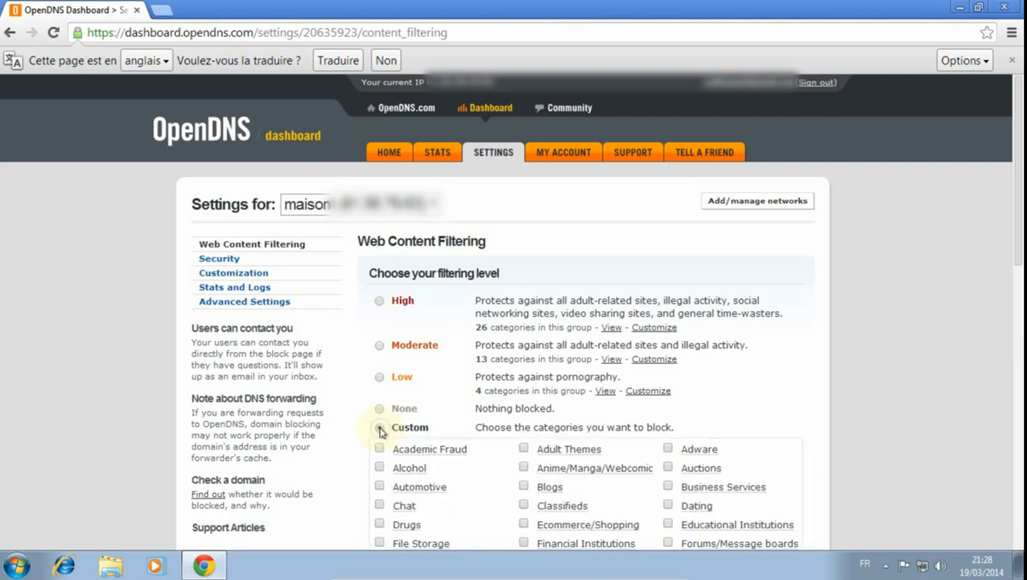
scroll(844, 414, down, 4)
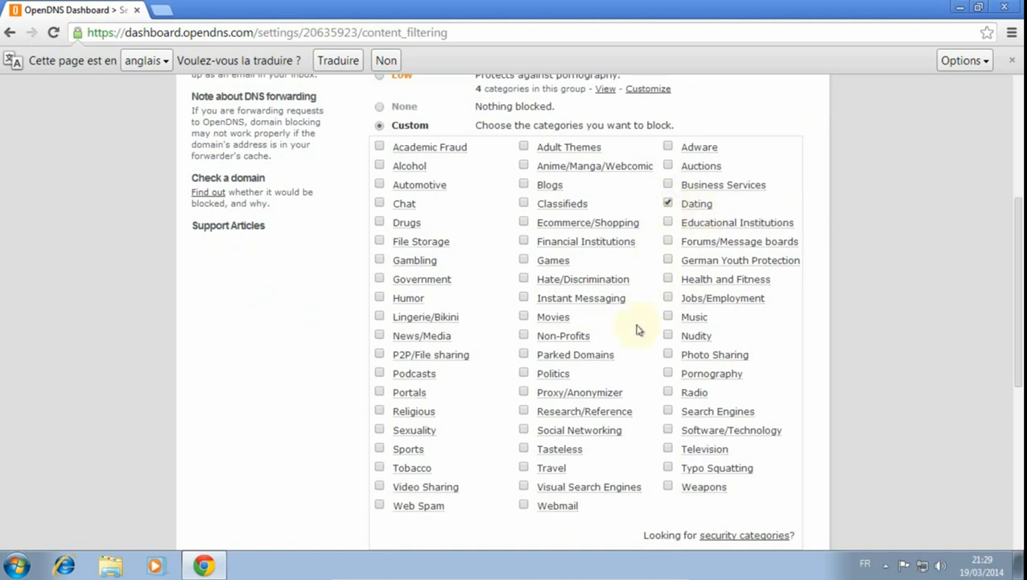
click(530, 260)
click(380, 259)
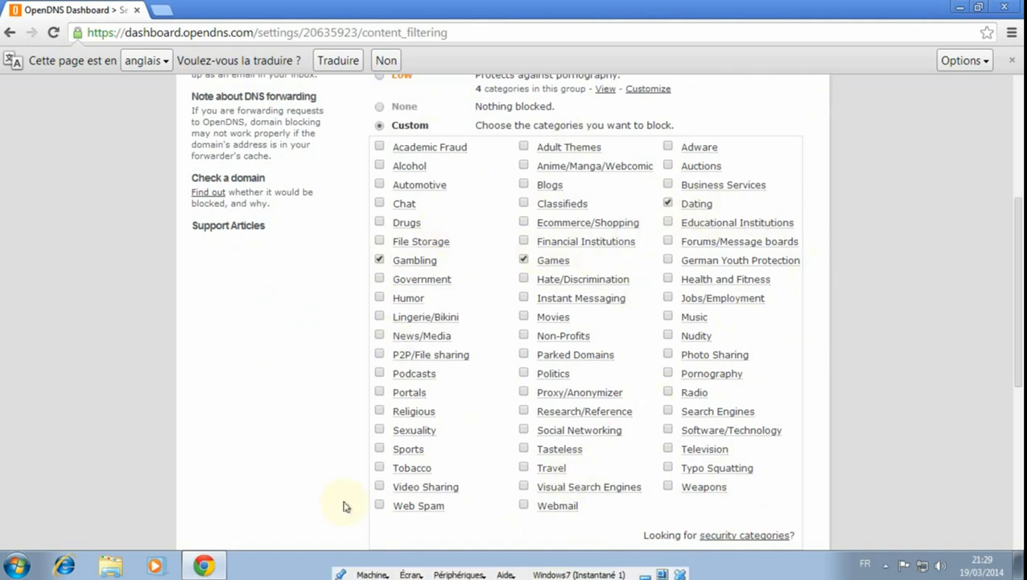
click(524, 278)
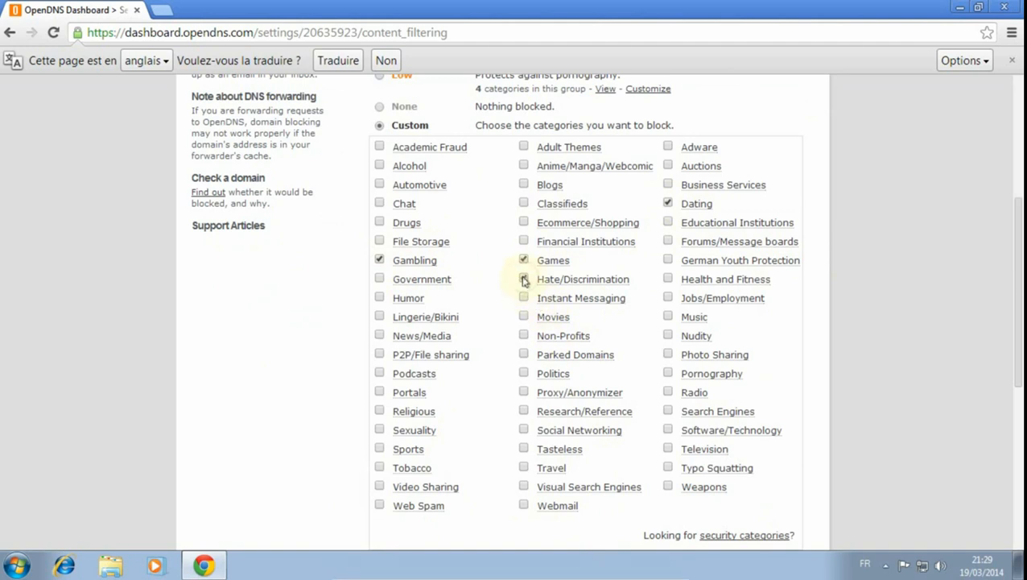
click(669, 487)
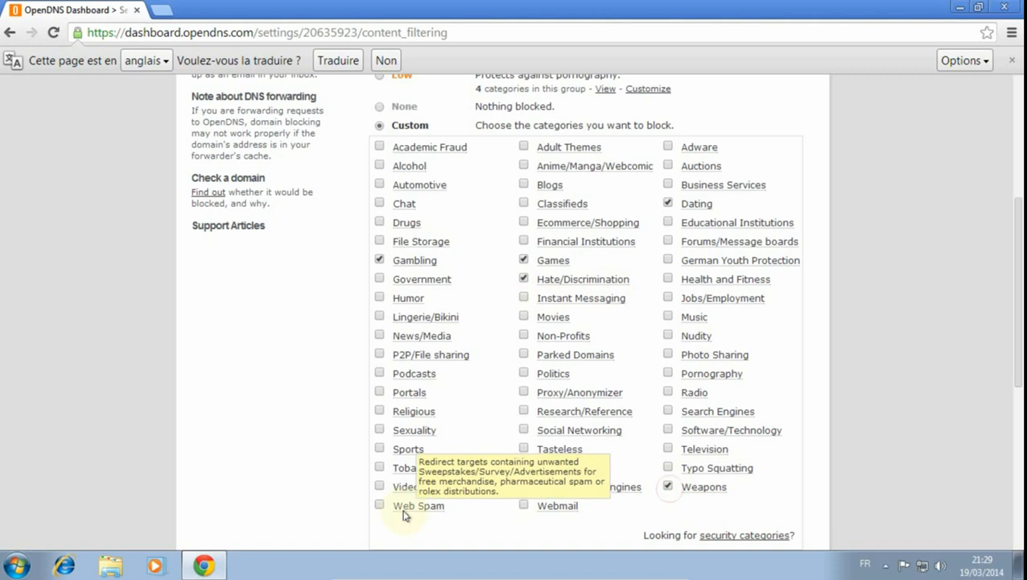
click(379, 505)
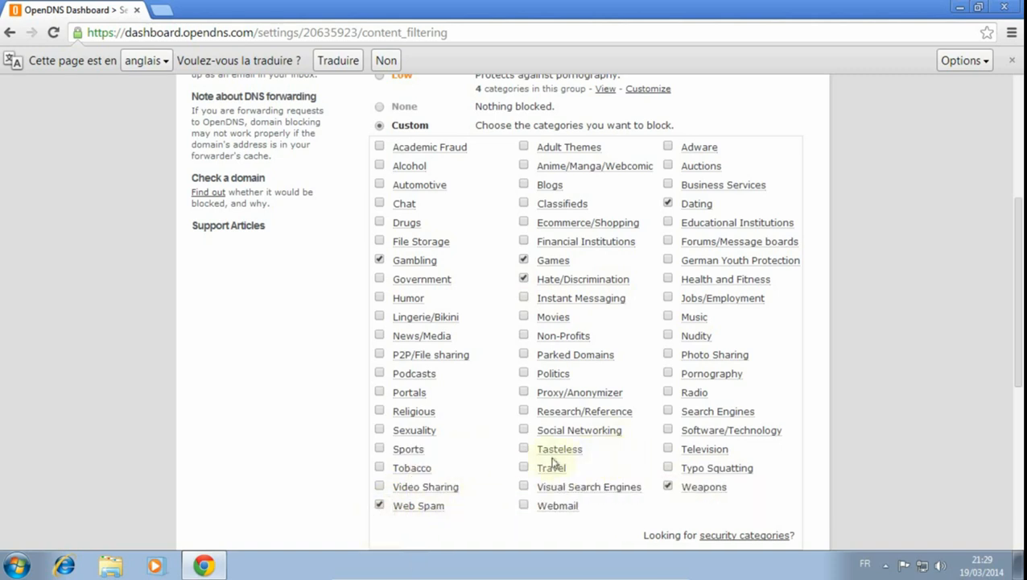
click(525, 448)
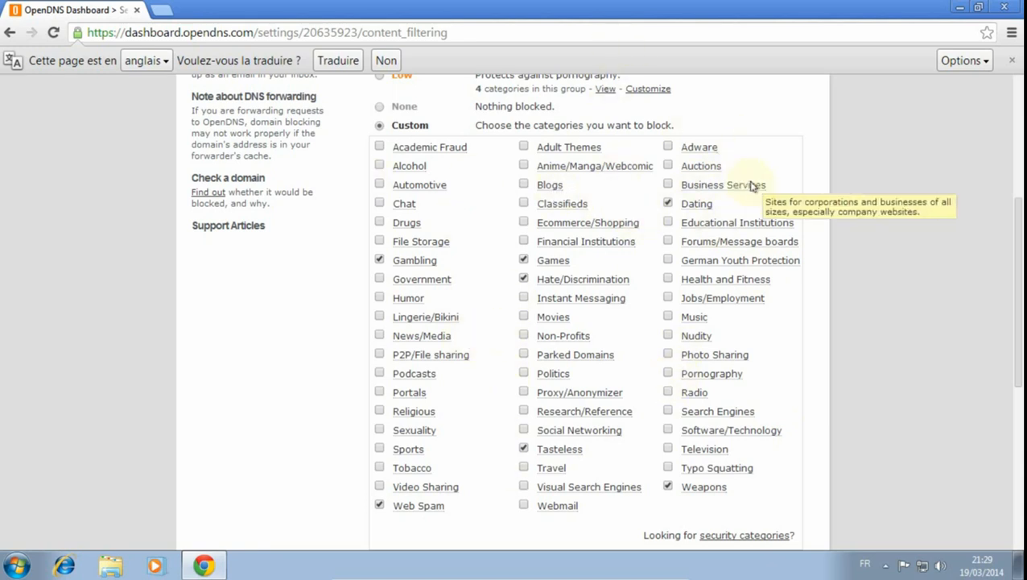
click(666, 203)
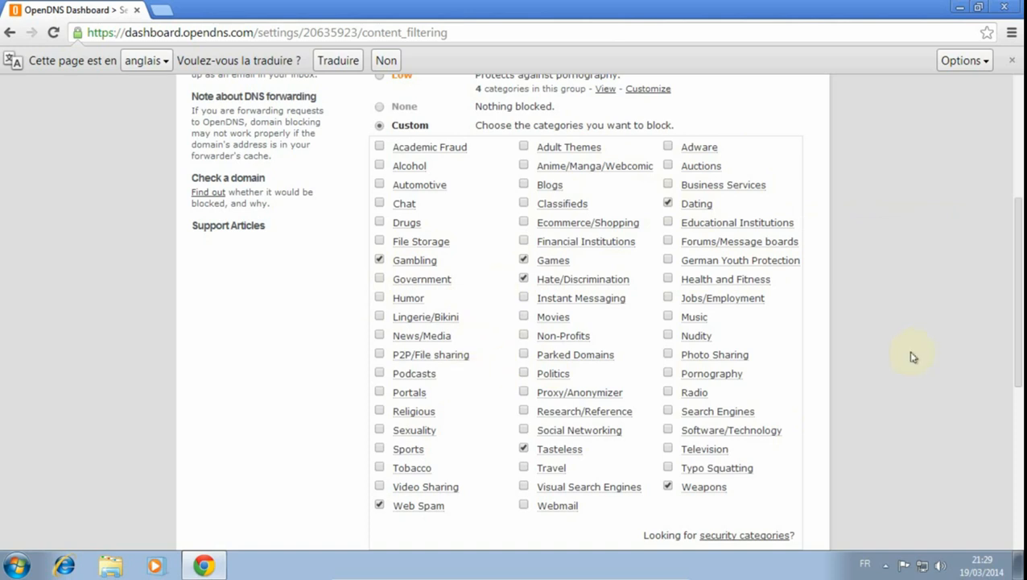
scroll(886, 359, down, 1)
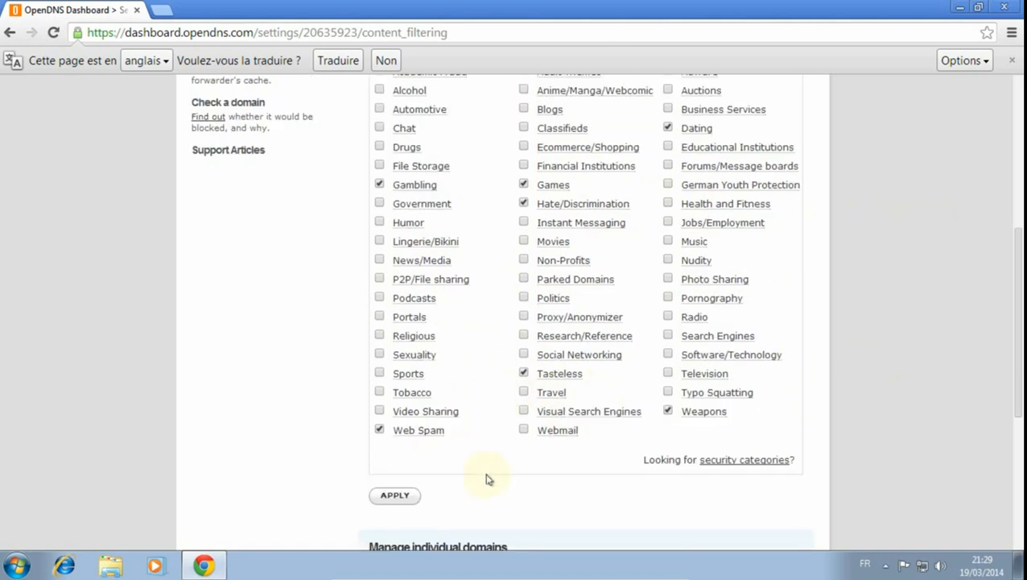
click(401, 498)
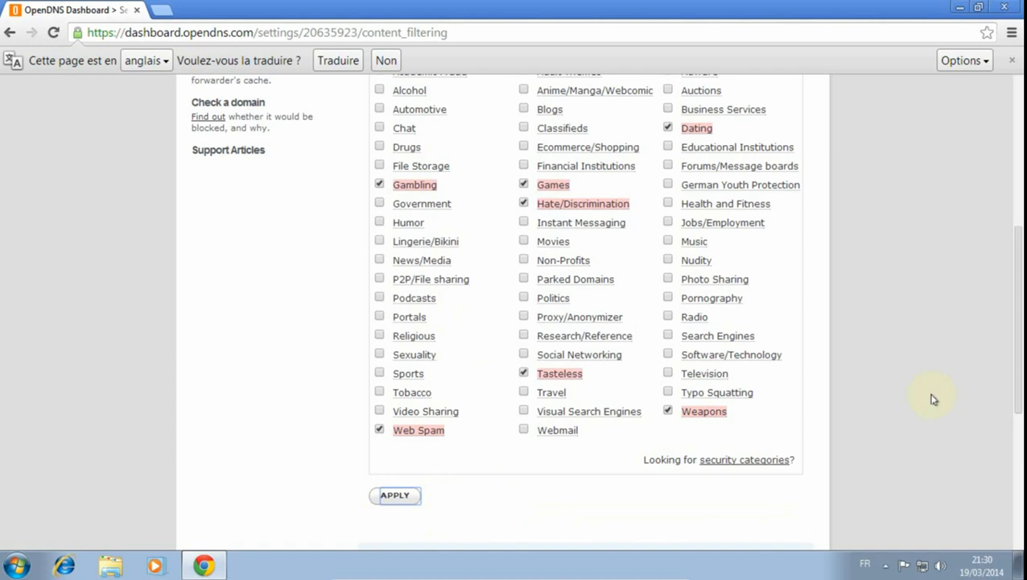
- Add perdu.com to the individually managed domains with the Always block rule
scroll(773, 439, down, 1)
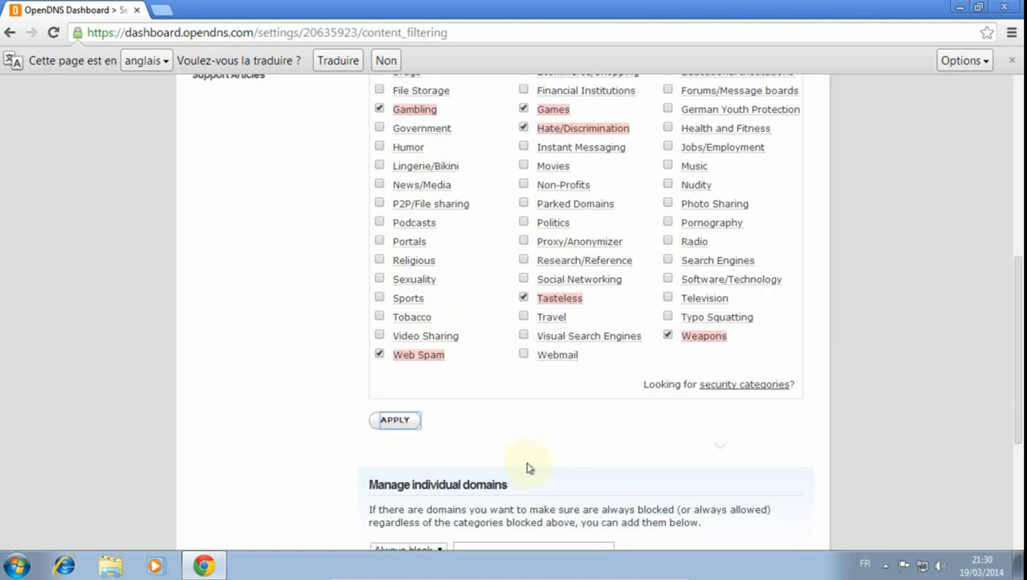
scroll(676, 413, down, 1)
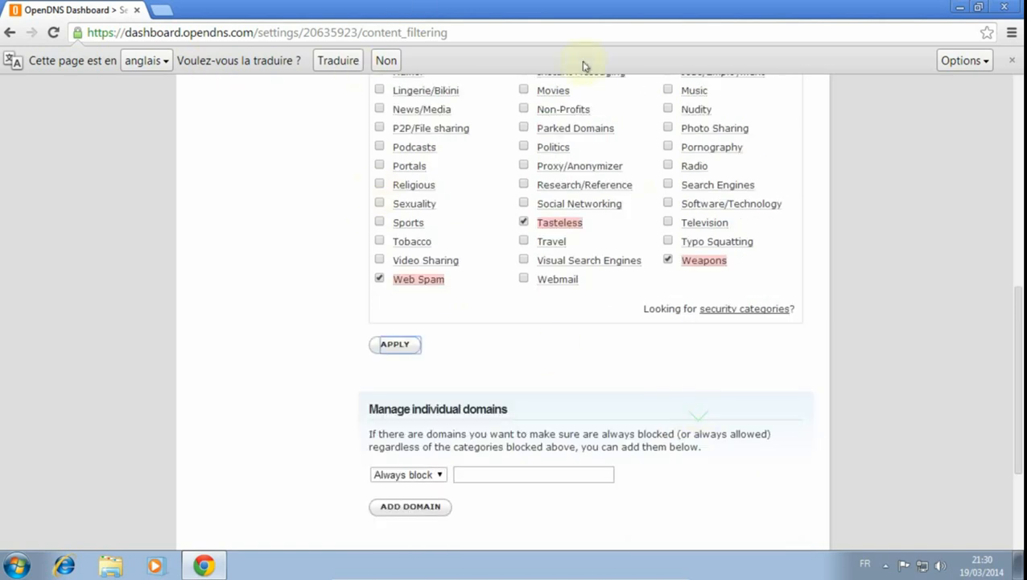
scroll(379, 447, down, 2)
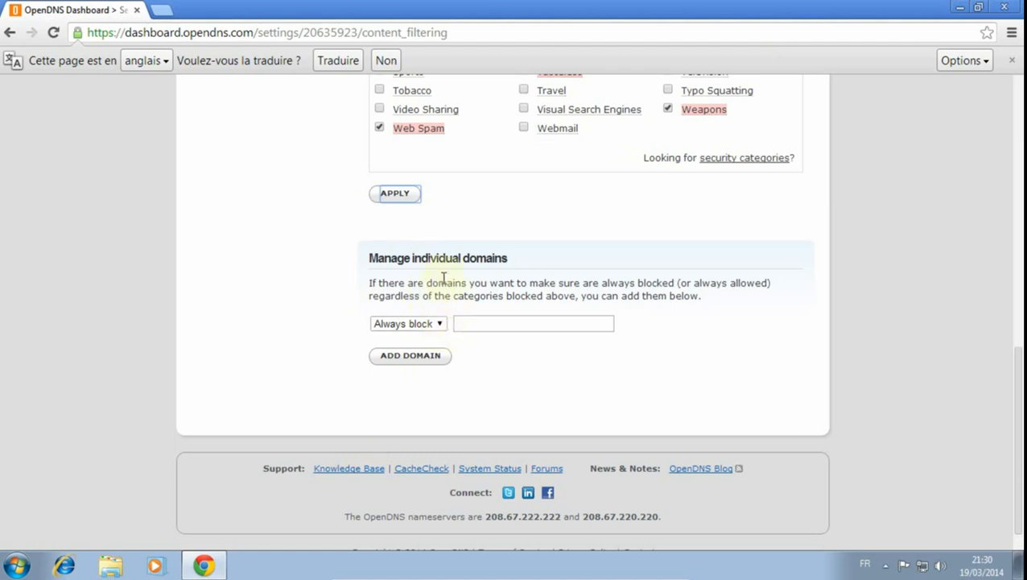
scroll(836, 239, up, 2)
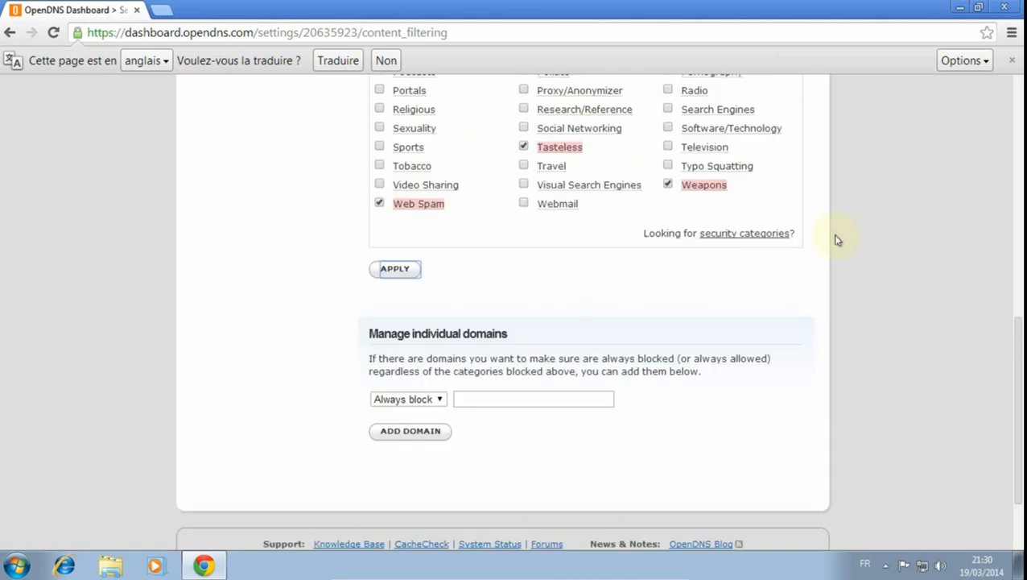
scroll(833, 233, up, 1)
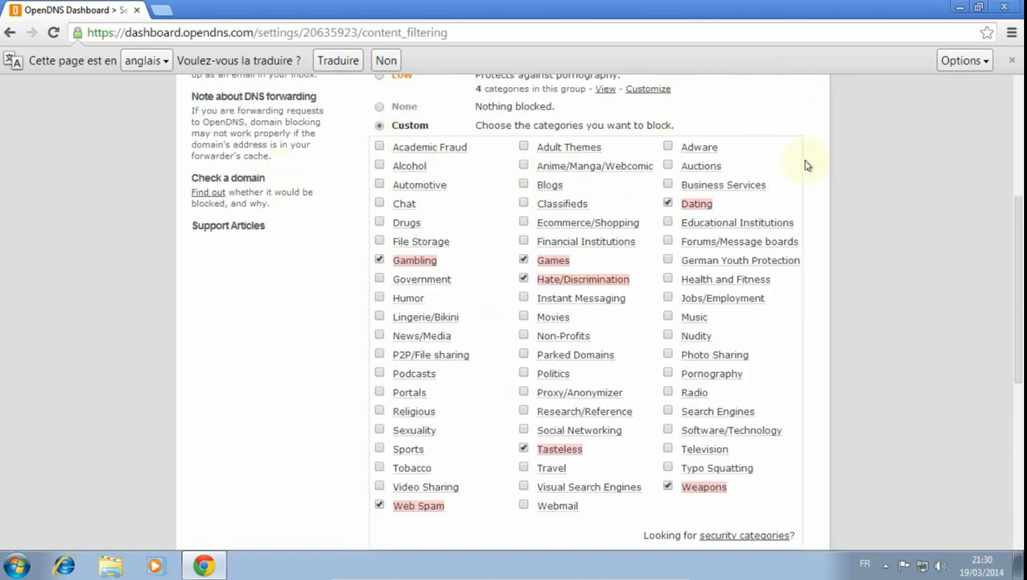
scroll(851, 345, down, 3)
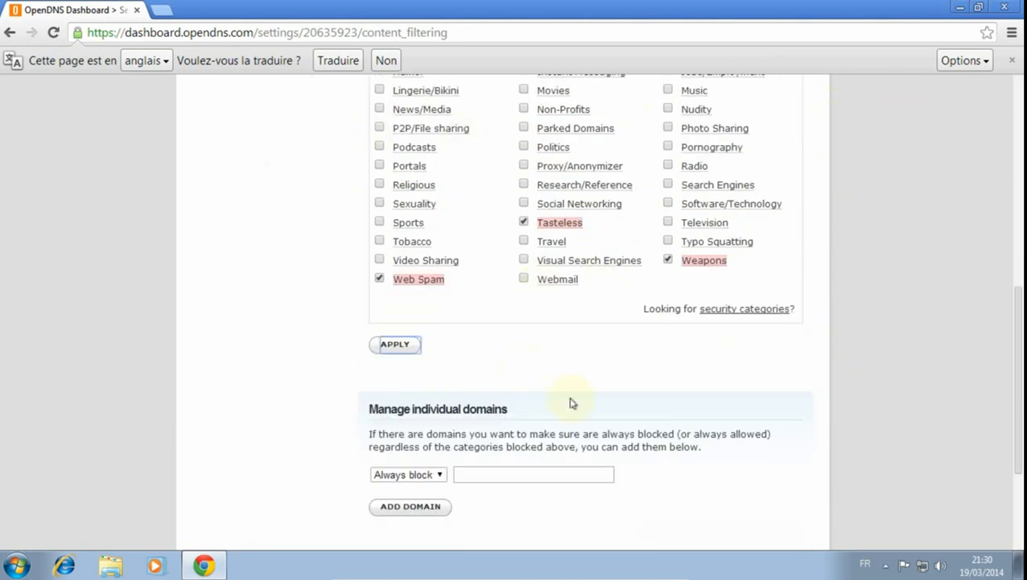
click(515, 473)
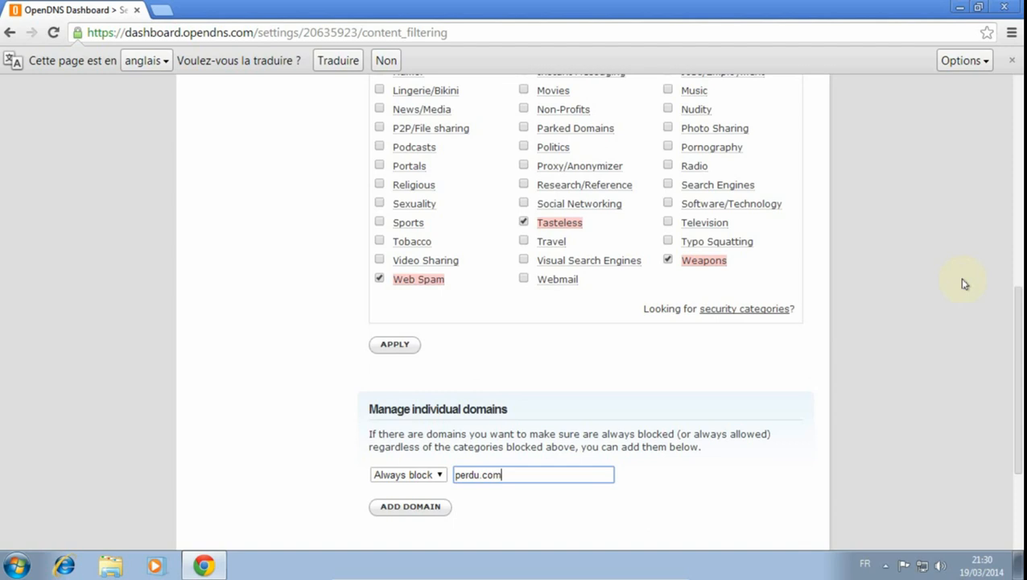
right_click(923, 219)
click(679, 372)
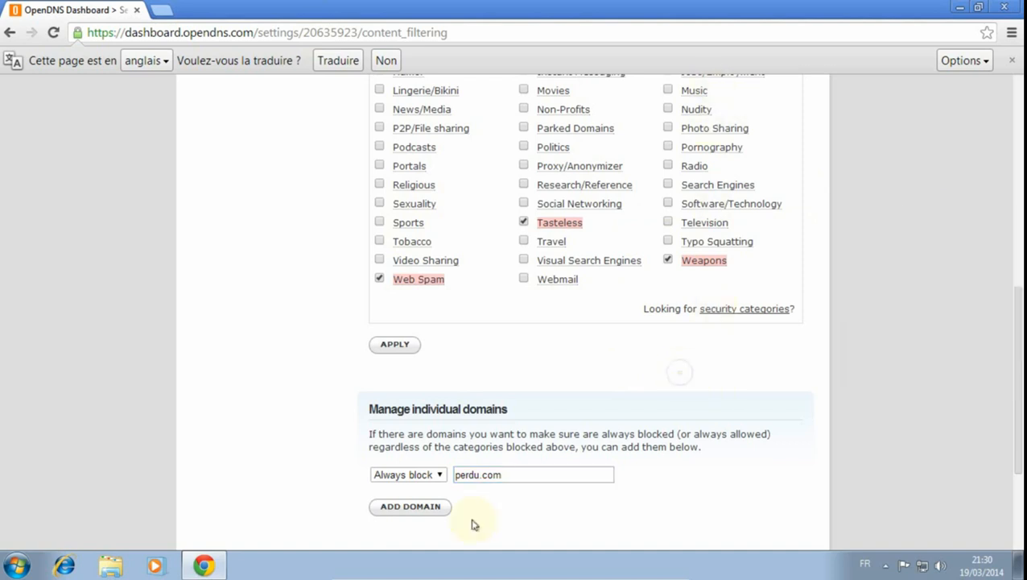
click(408, 509)
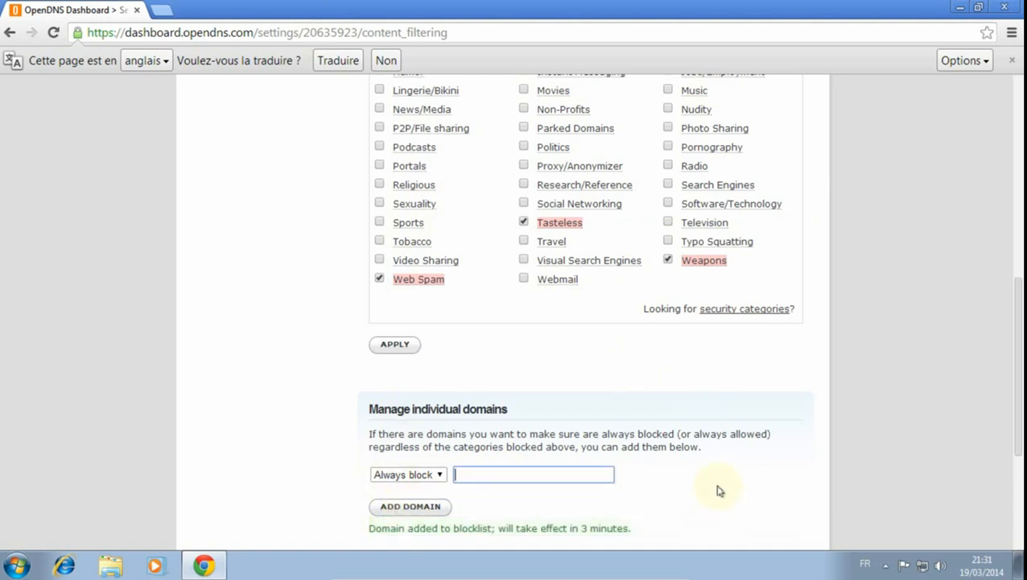
- Review the always-blocked domain list and the categories selected in the custom content filter
scroll(719, 490, down, 2)
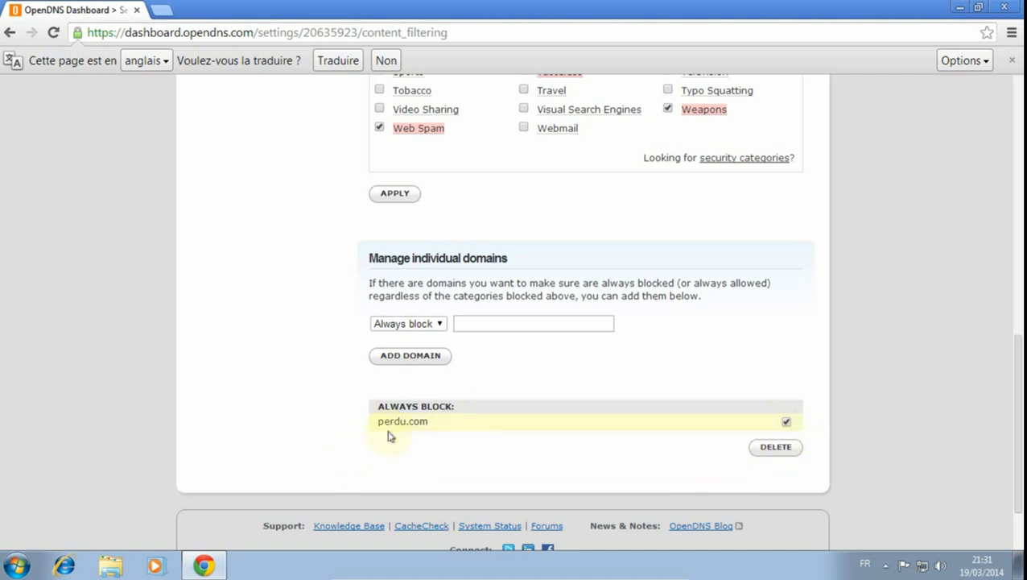
click(466, 326)
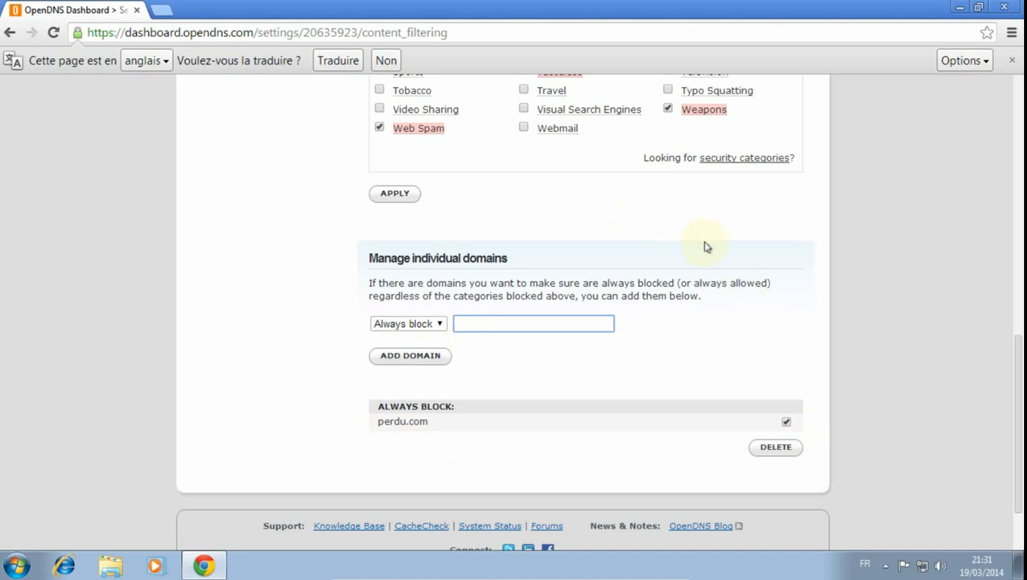
click(610, 237)
scroll(597, 243, up, 1)
scroll(595, 253, up, 2)
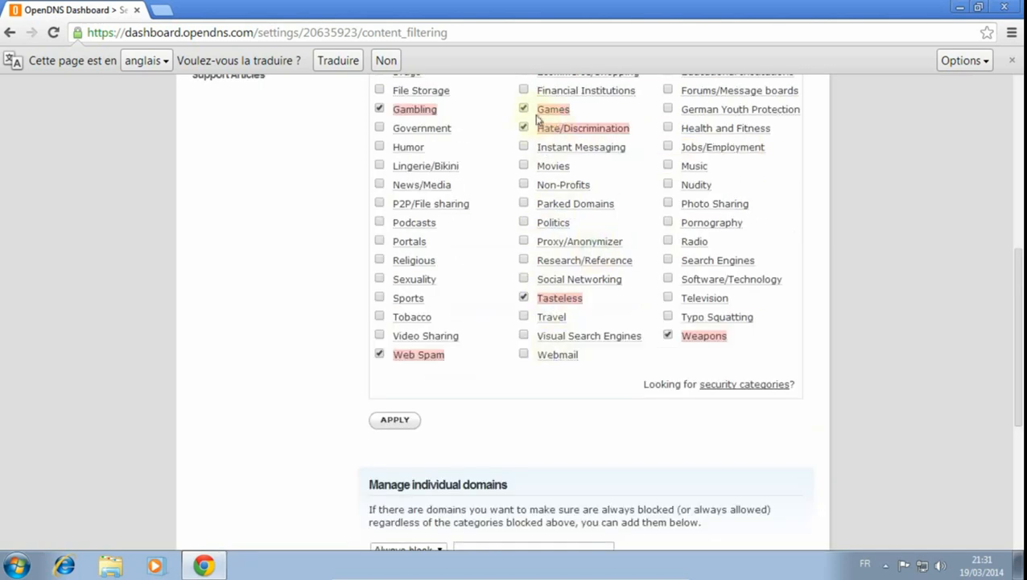
scroll(600, 153, up, 1)
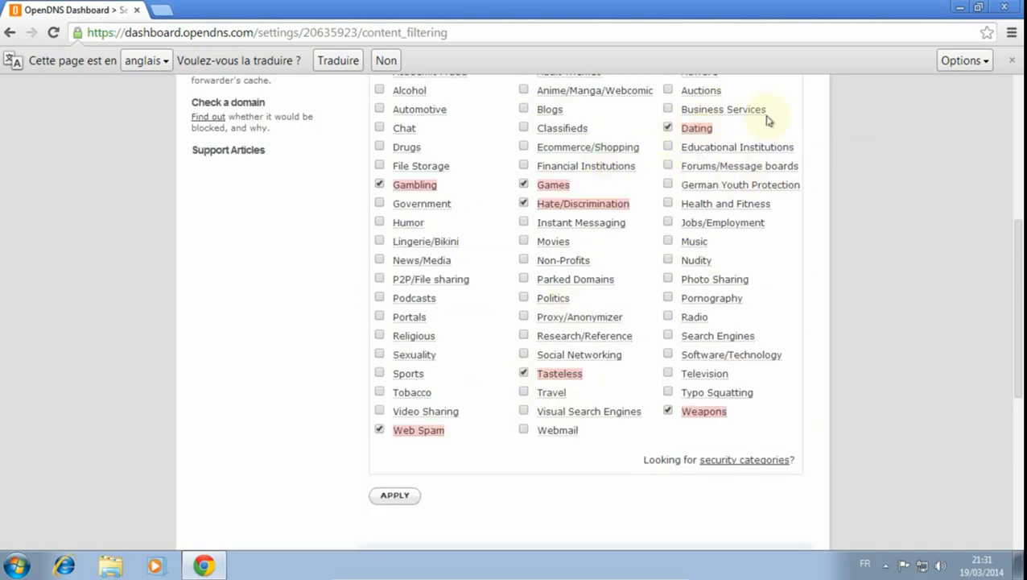
scroll(463, 436, down, 3)
click(486, 396)
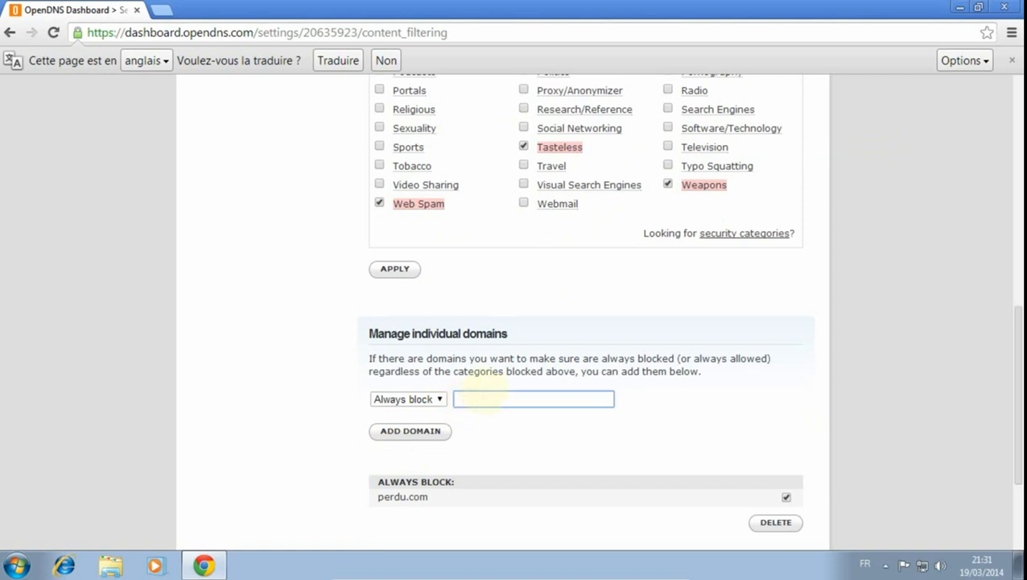
- Search Google for edarling in a new browser tab
click(164, 10)
click(357, 307)
text(ed)
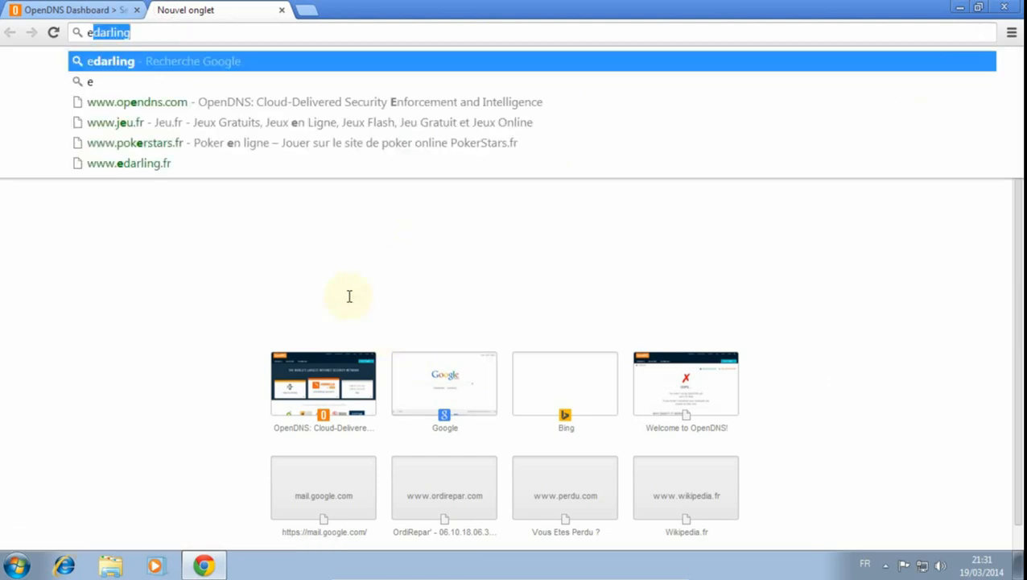
text(ae)
key(BackSpace)
text(rling)
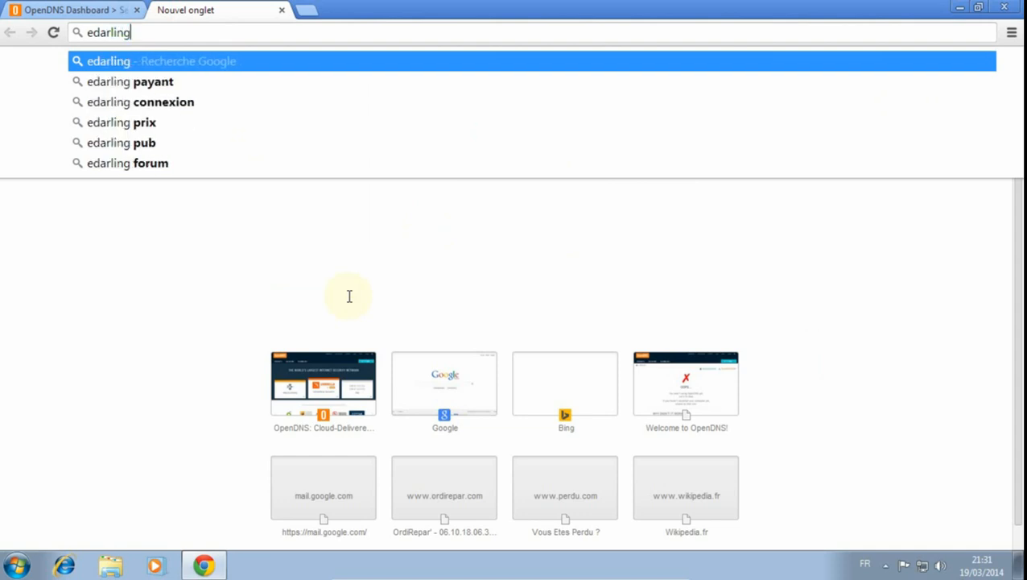
key(Return)
- Test access to edarling.fr by loading its search result in a separate tab, and close that tab
scroll(156, 355, down, 4)
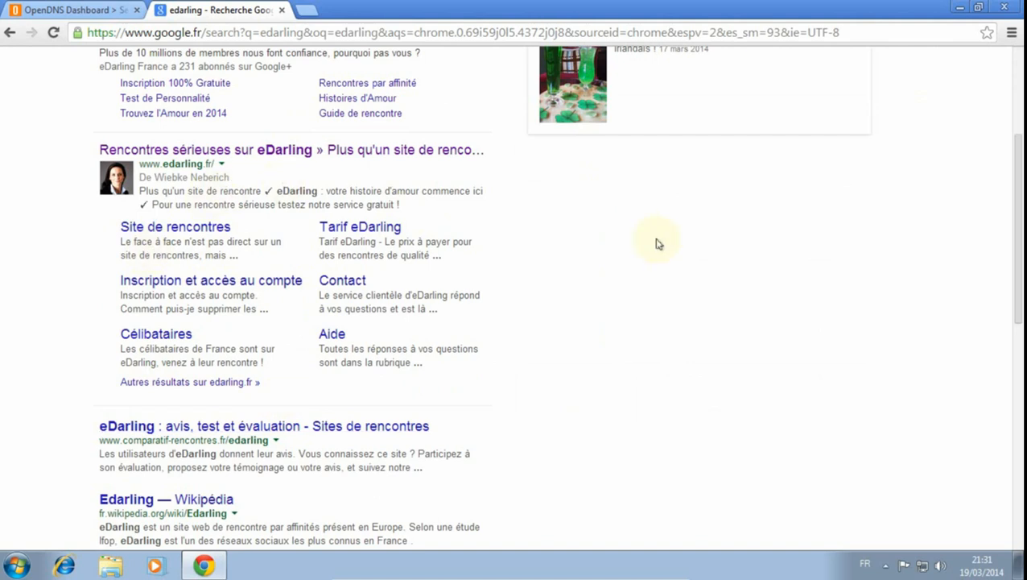
middle_click(252, 151)
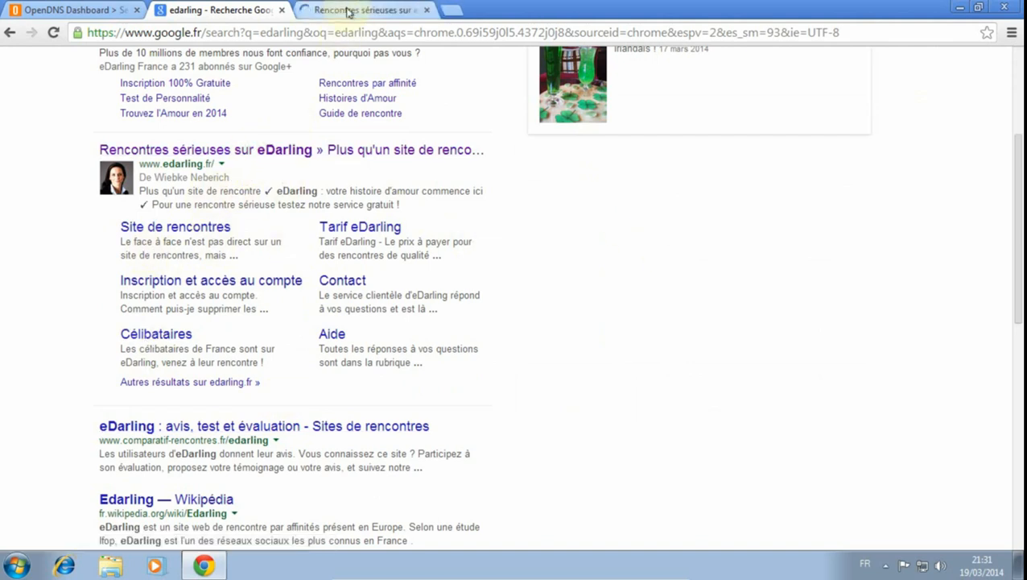
click(348, 11)
click(426, 10)
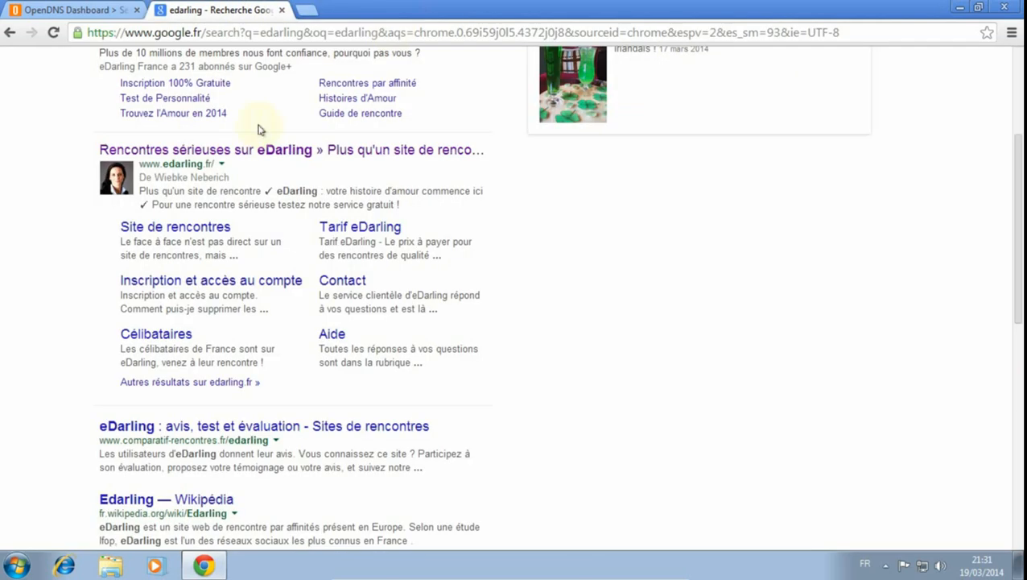
click(113, 10)
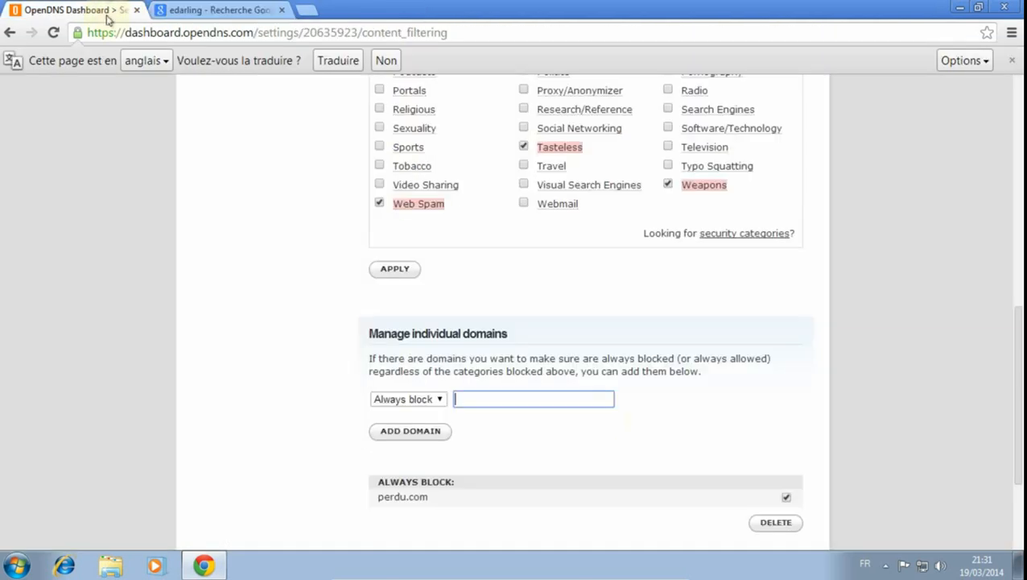
click(260, 12)
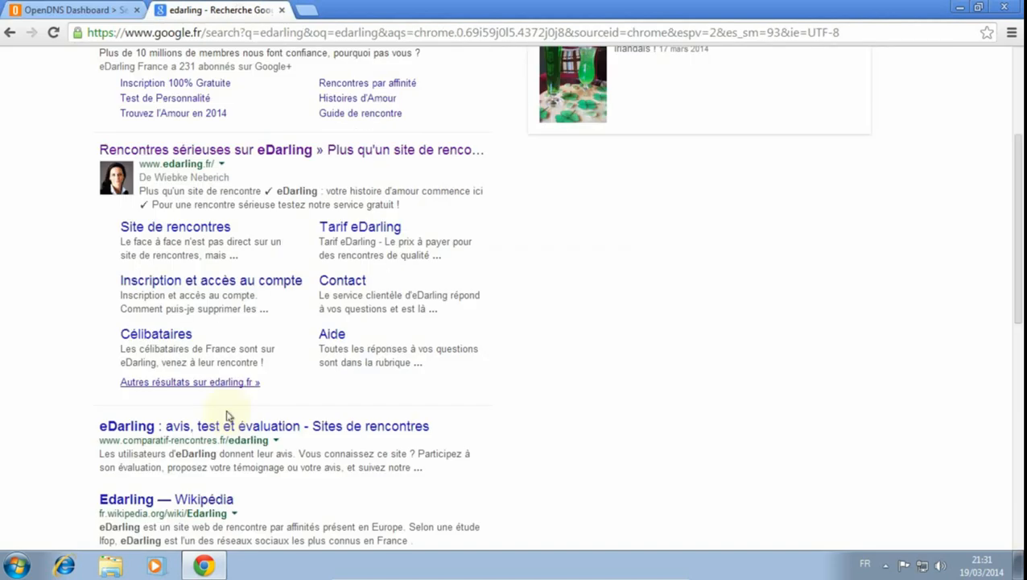
- Look through the edarling results and run a new Google search for "site de rencontre"
scroll(575, 410, down, 1)
scroll(575, 410, down, 3)
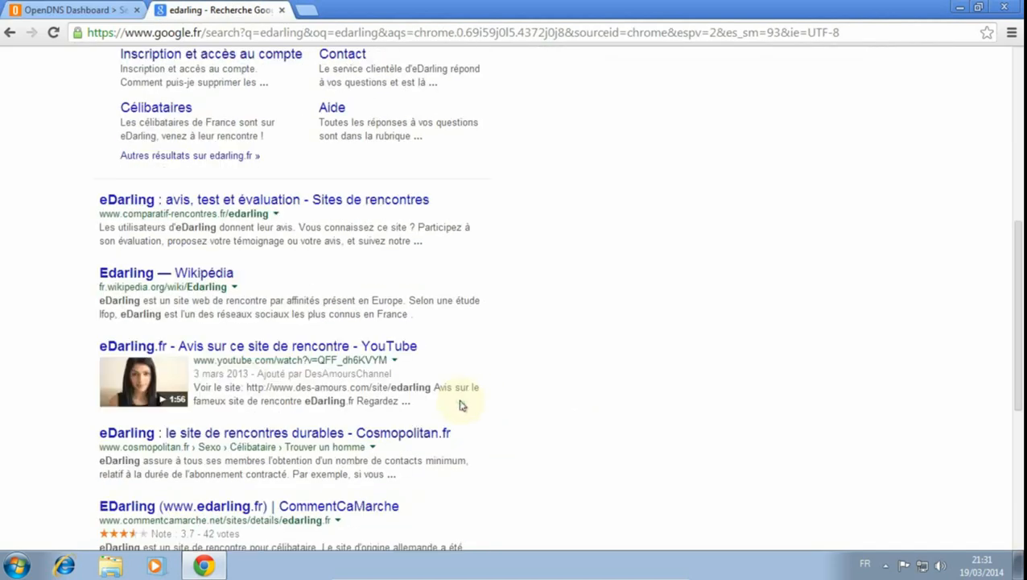
scroll(499, 456, down, 2)
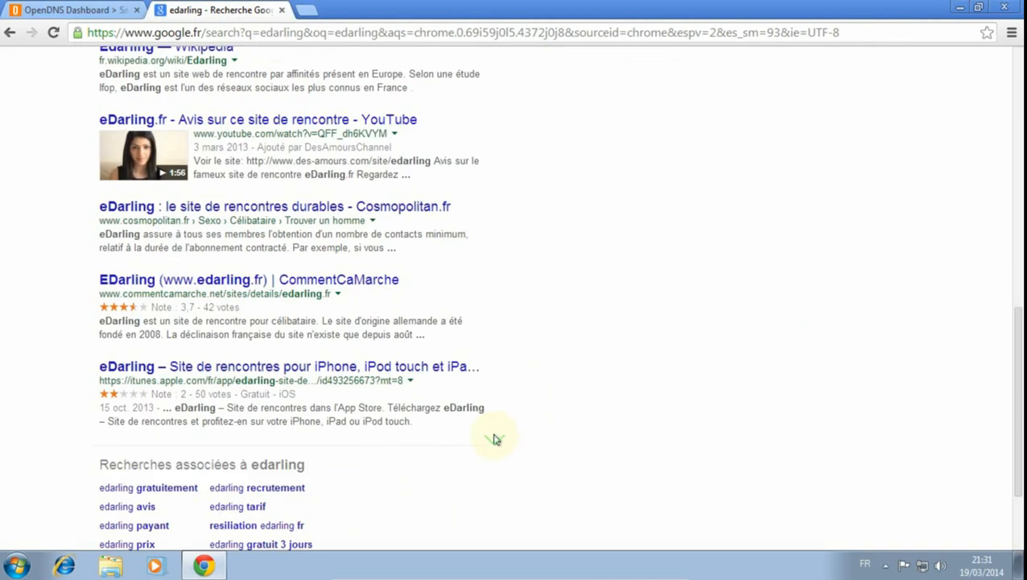
scroll(495, 438, up, 10)
drag(170, 71, 4, 50)
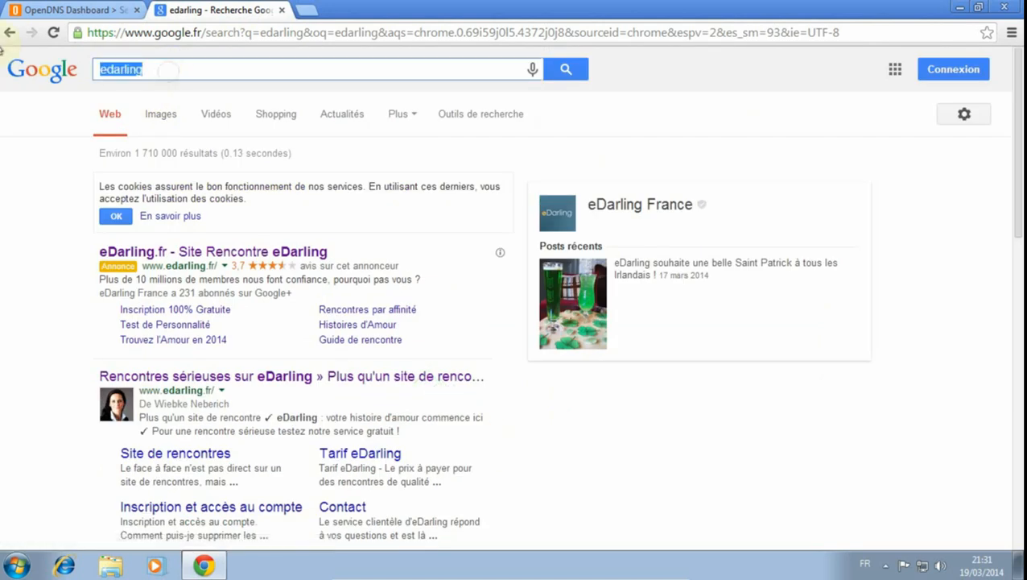
text(site de r)
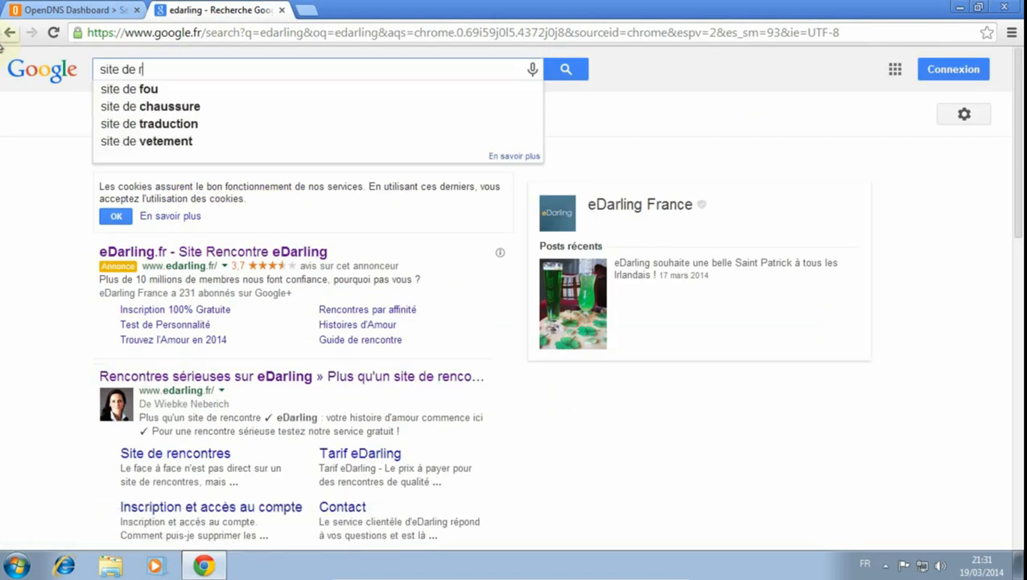
text(encn)
key(BackSpace)
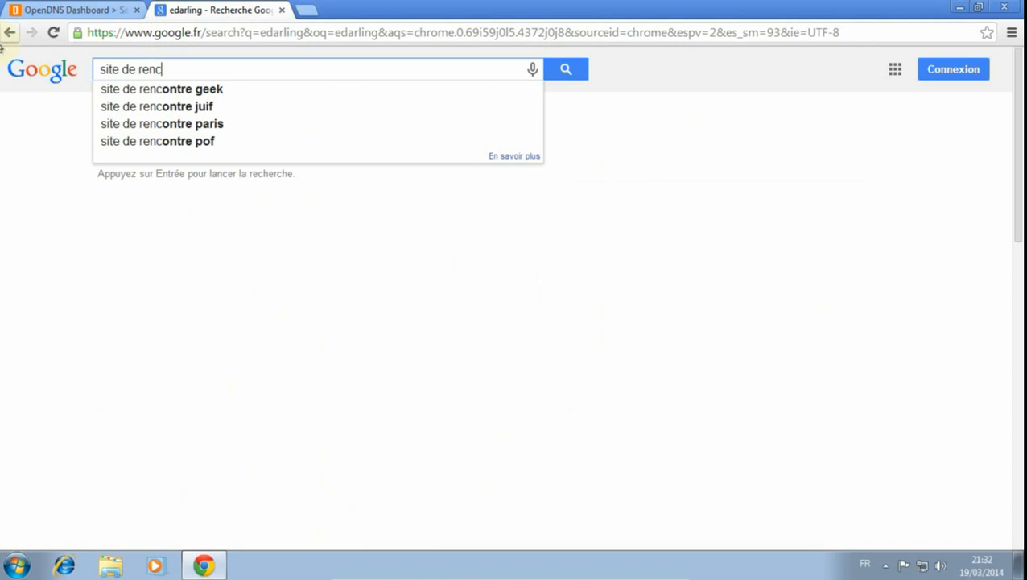
text(ontr)
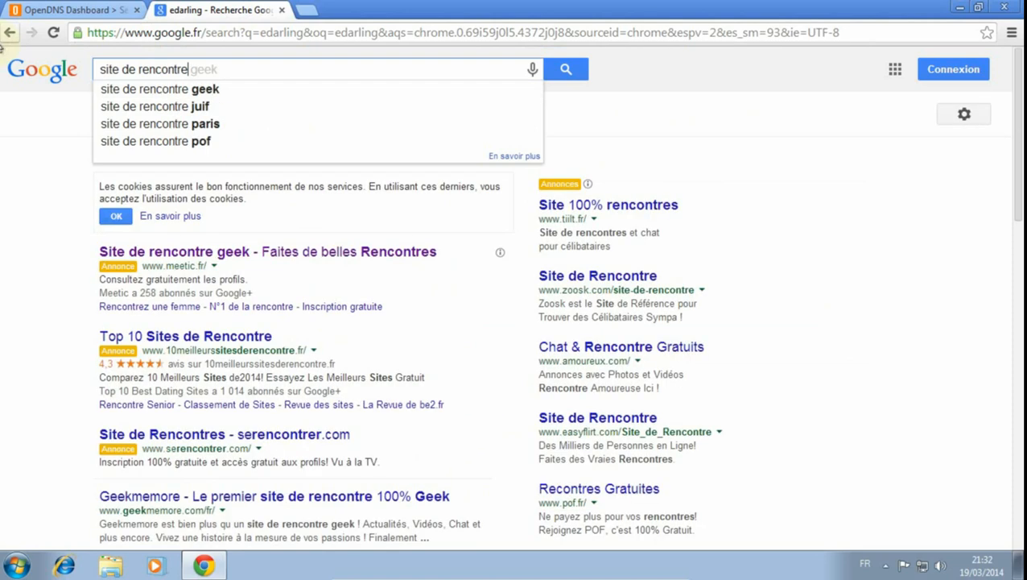
text(e)
key(Return)
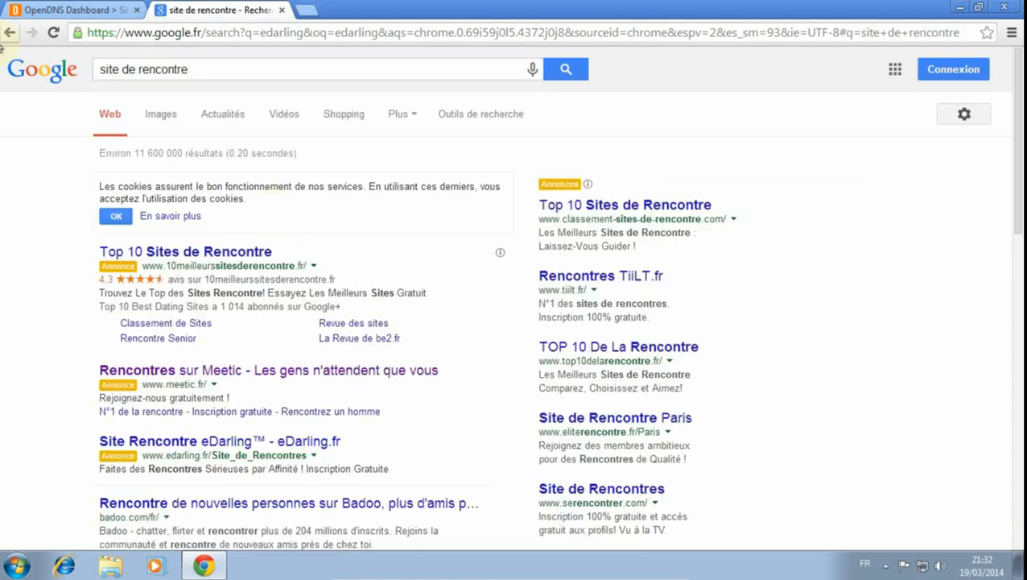
- Test the Dating filter on the Badoo and Meetic results in separate tabs, closing each one after viewing it
scroll(213, 437, down, 2)
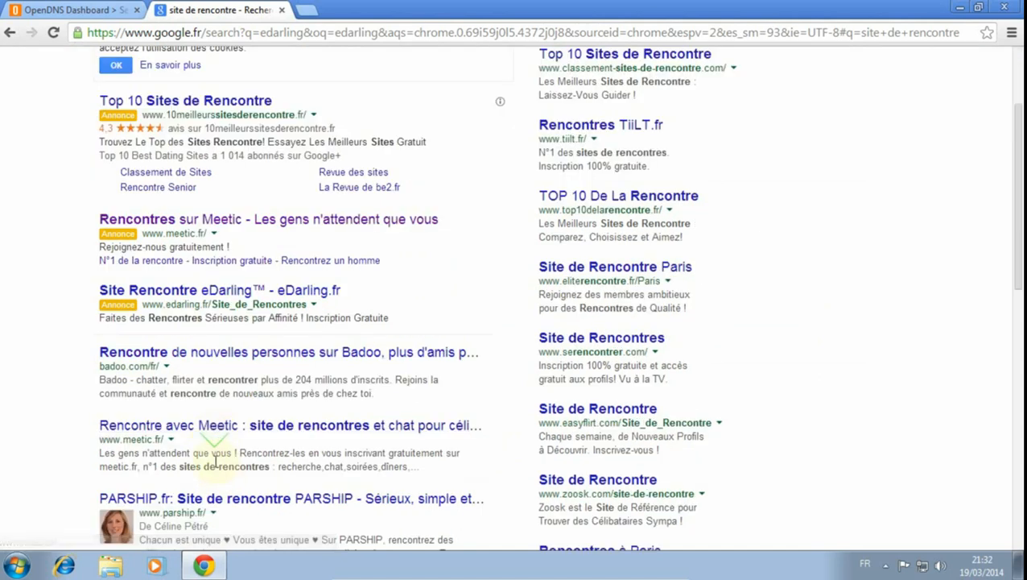
middle_click(229, 358)
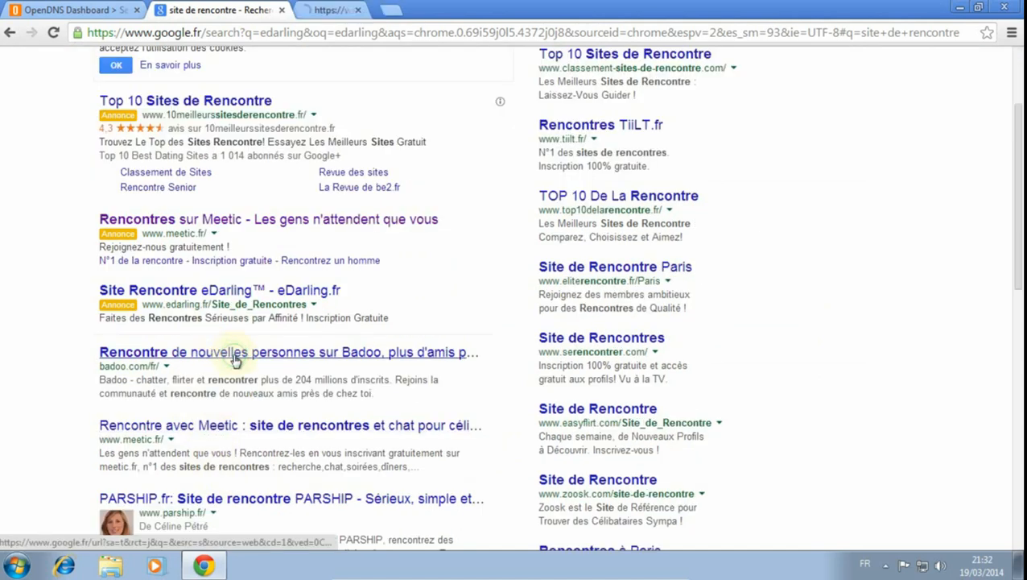
click(359, 13)
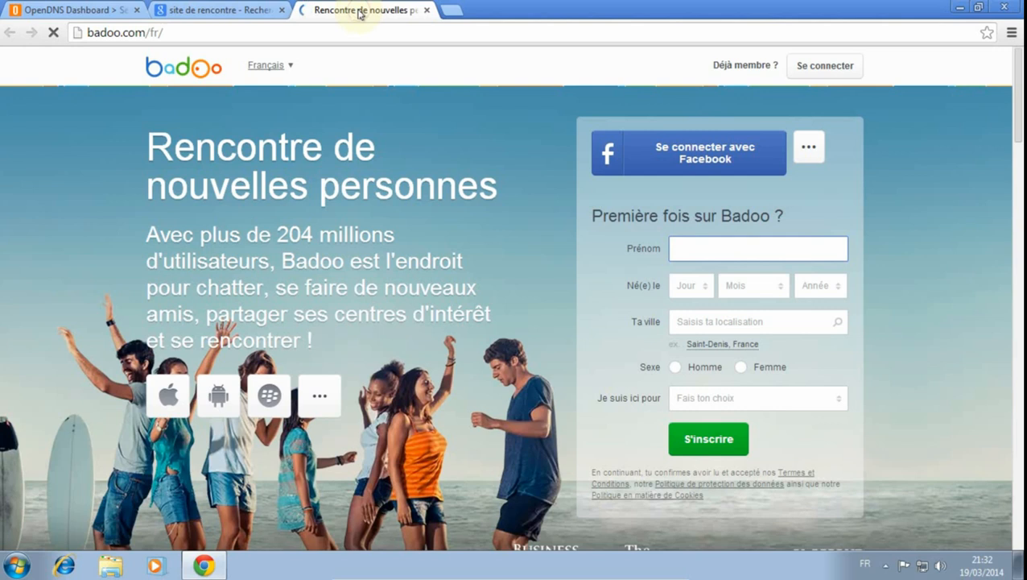
click(428, 11)
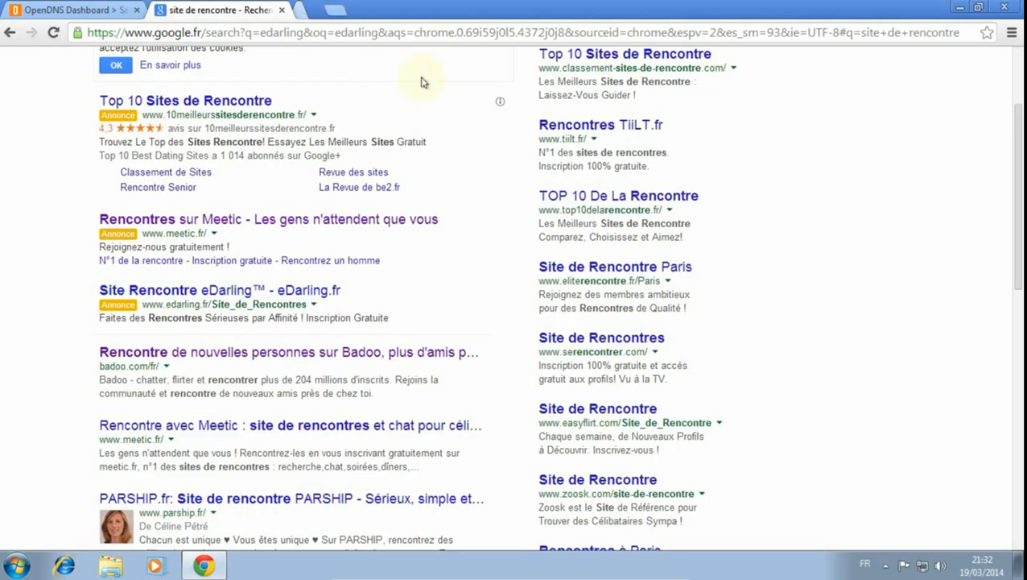
scroll(243, 423, down, 2)
middle_click(240, 274)
click(367, 10)
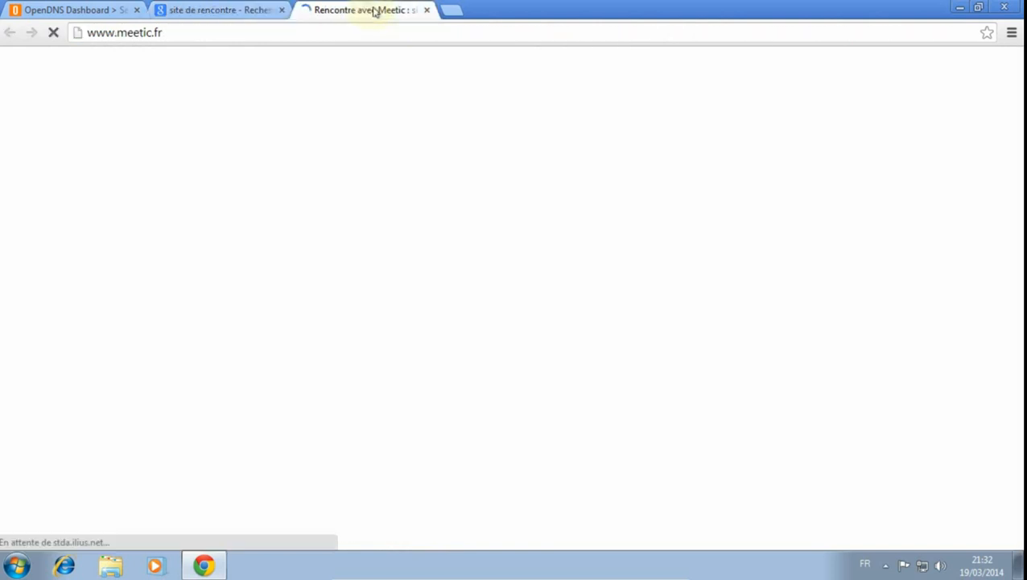
click(427, 10)
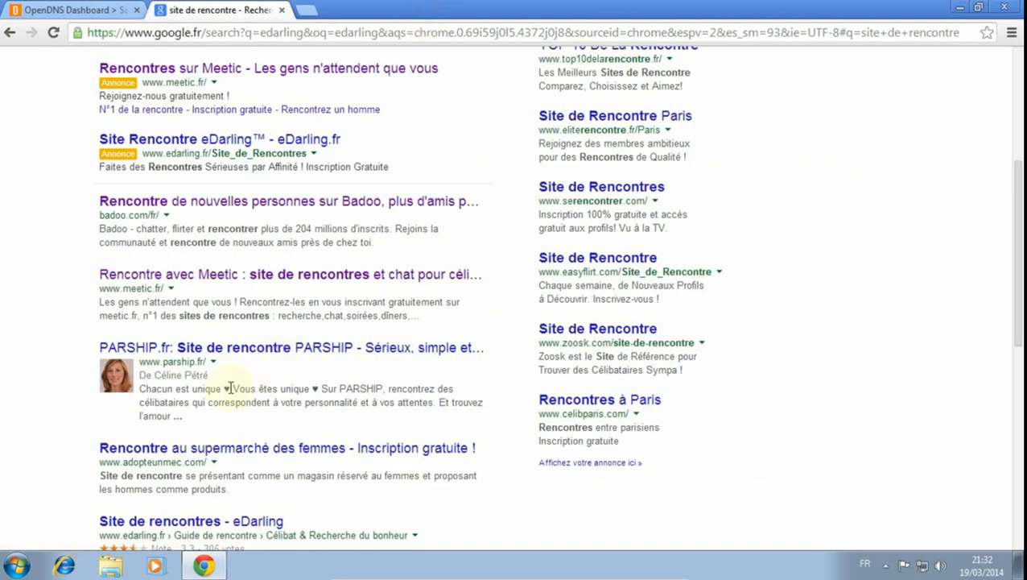
- Load the adopteunmec.com result in a separate tab to test whether it is filtered, and close it
scroll(230, 389, down, 2)
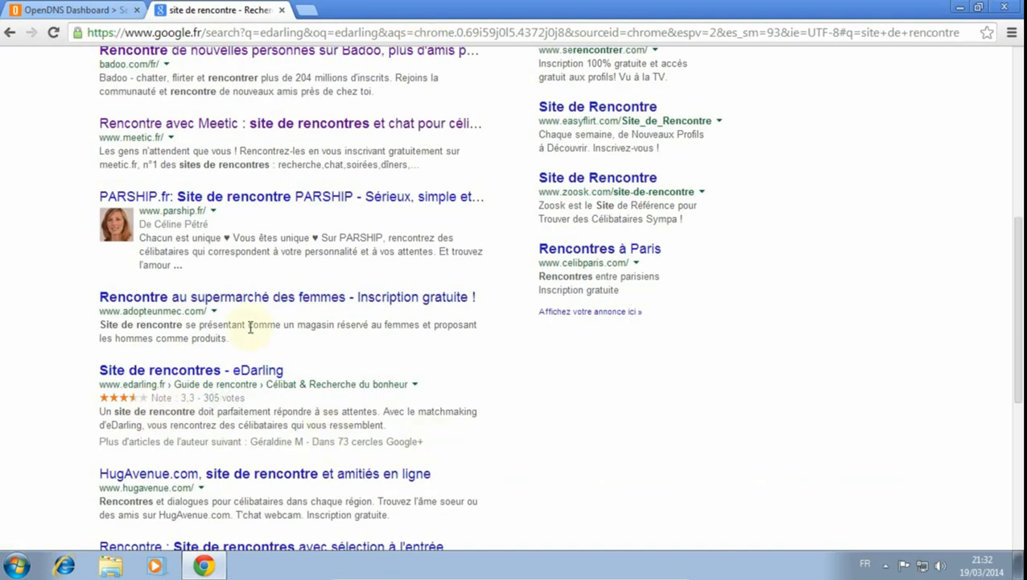
middle_click(241, 300)
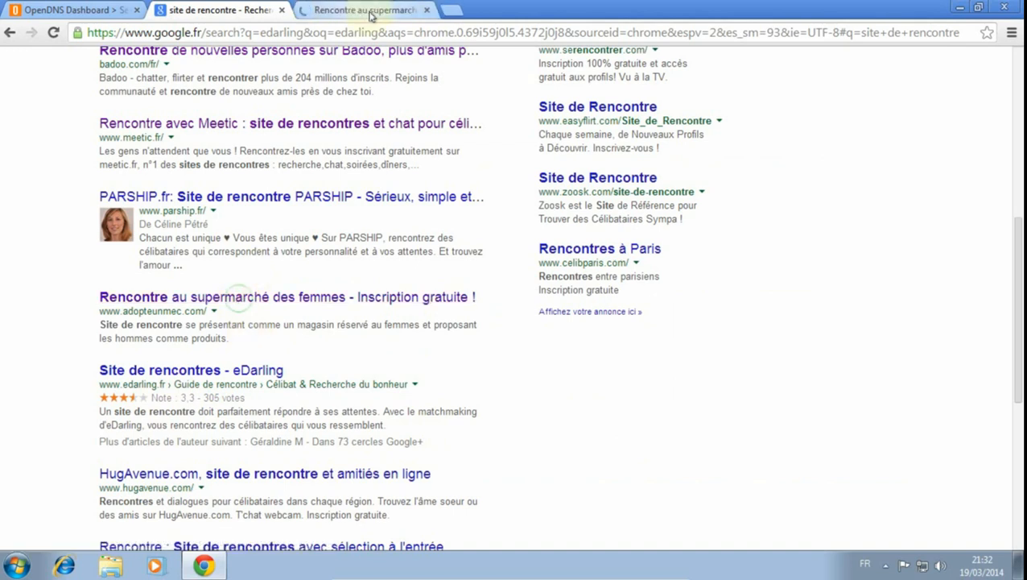
click(367, 11)
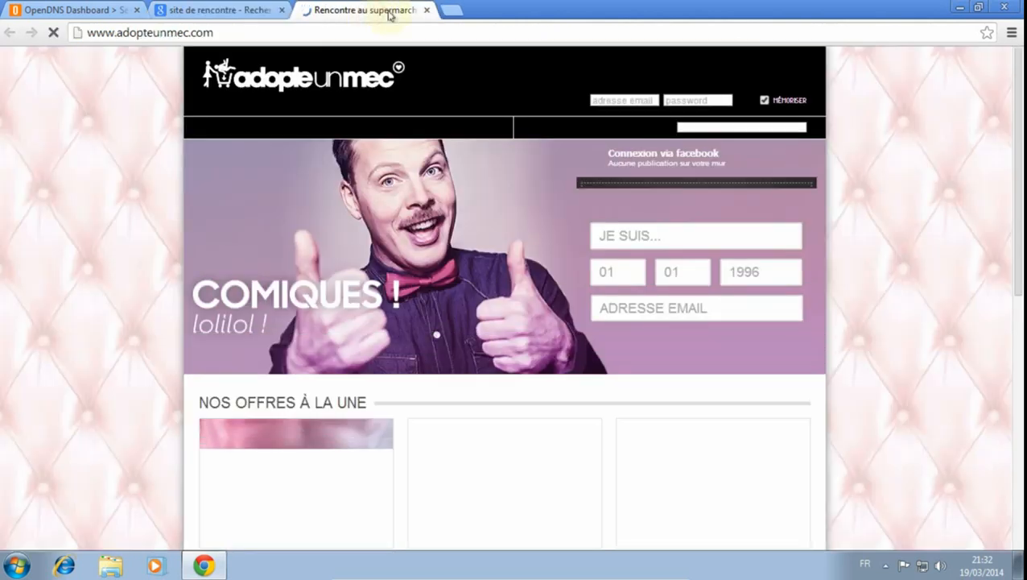
click(426, 10)
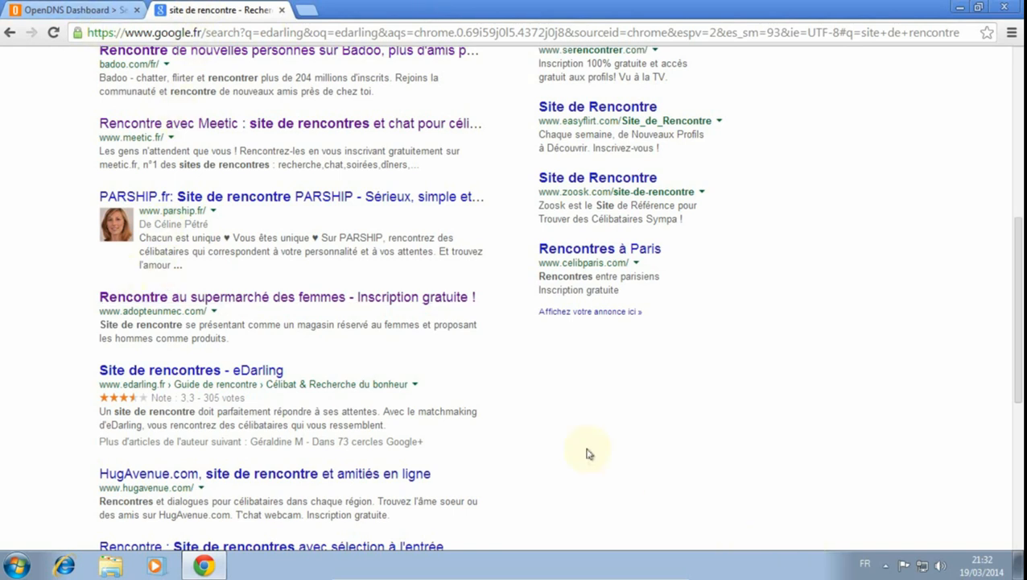
- Add adopteunmec.com to the individually managed domains in the OpenDNS Dashboard with the Never block rule
scroll(588, 453, down, 1)
scroll(584, 453, up, 4)
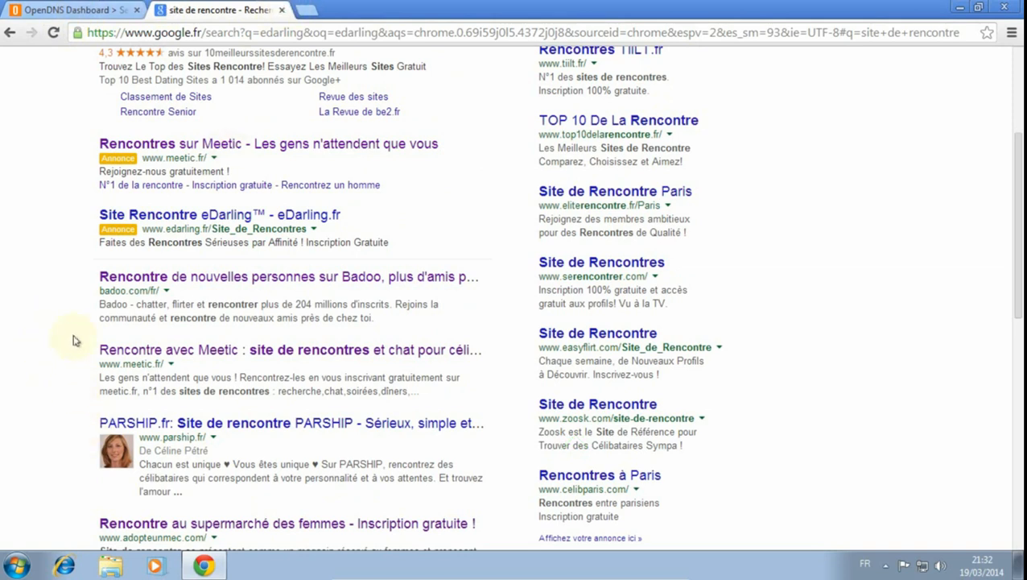
scroll(70, 373, down, 1)
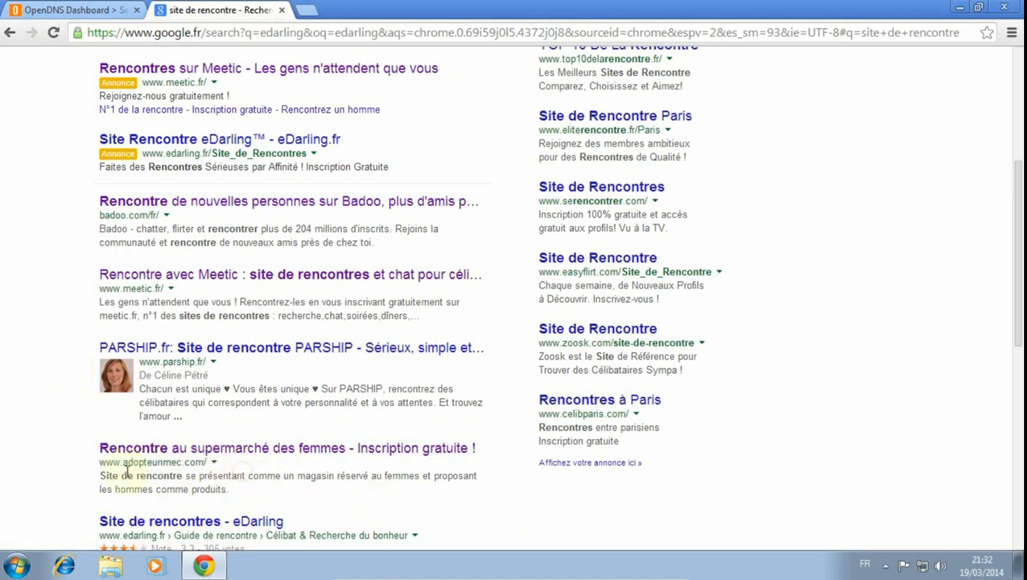
click(64, 10)
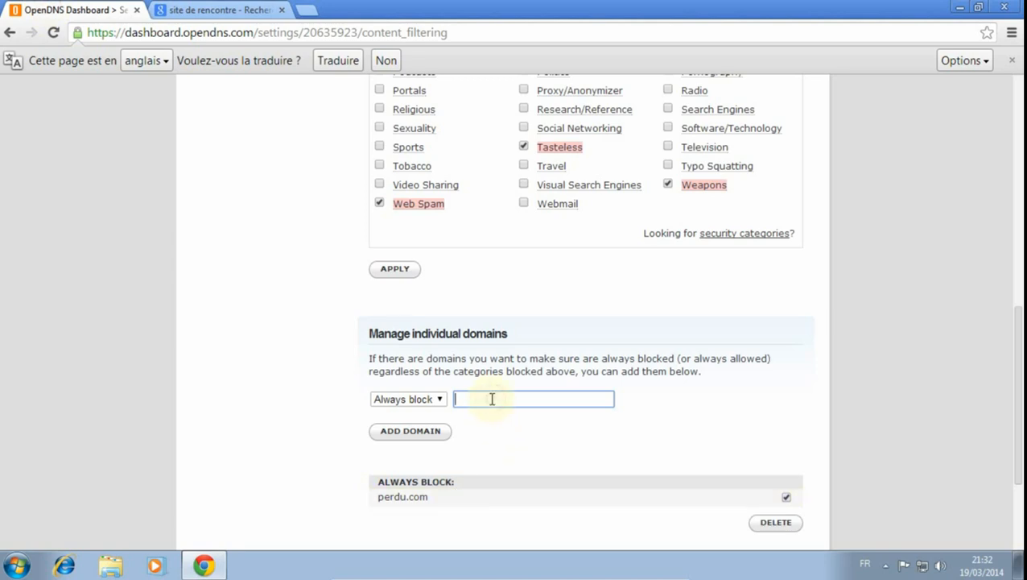
click(438, 399)
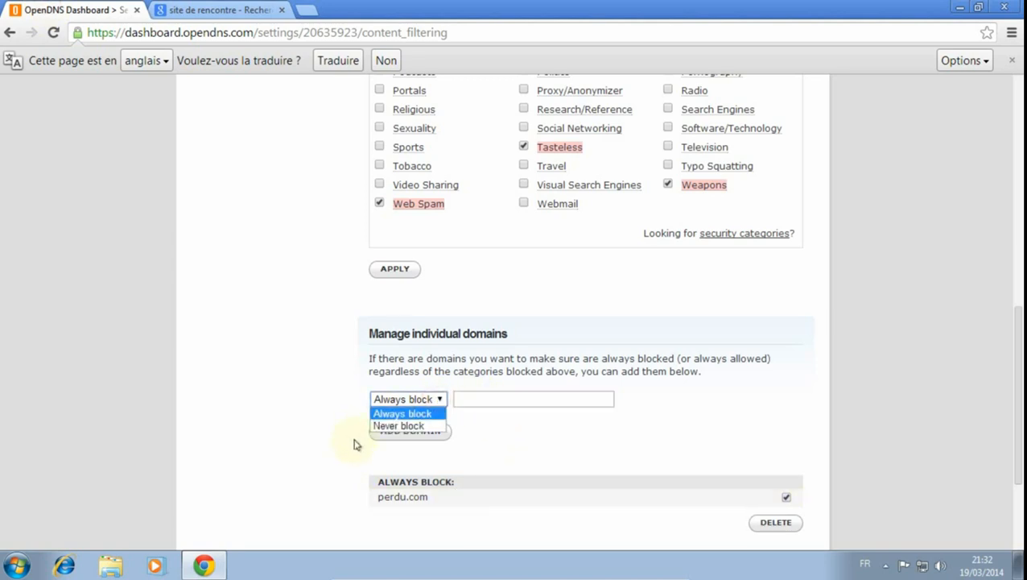
click(391, 425)
click(467, 401)
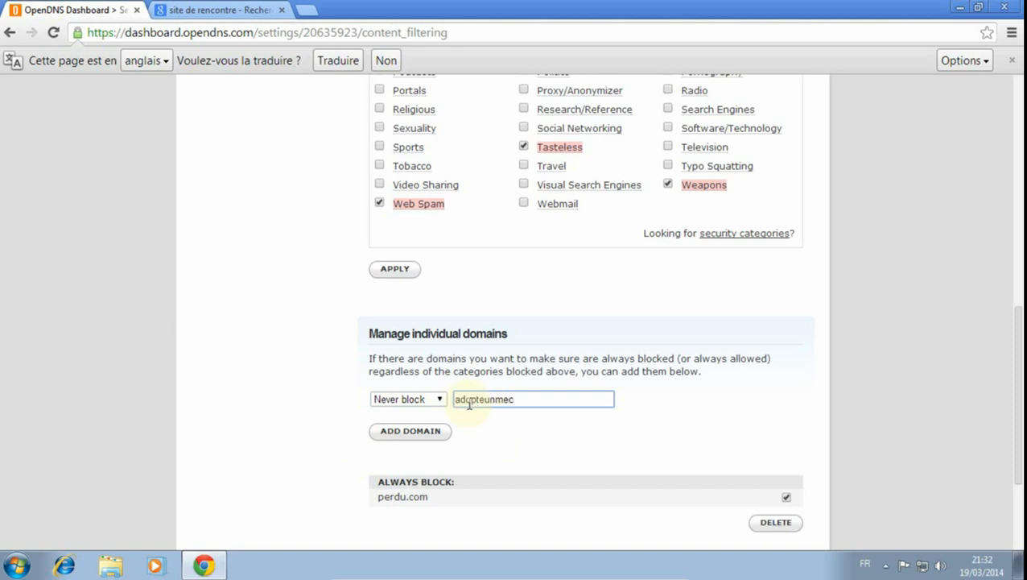
click(214, 9)
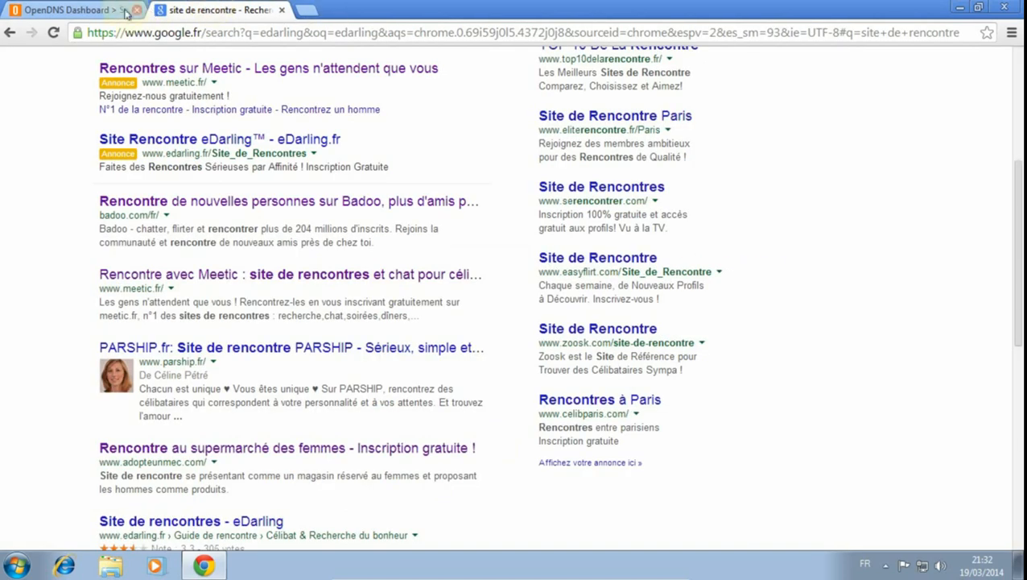
click(79, 10)
click(422, 437)
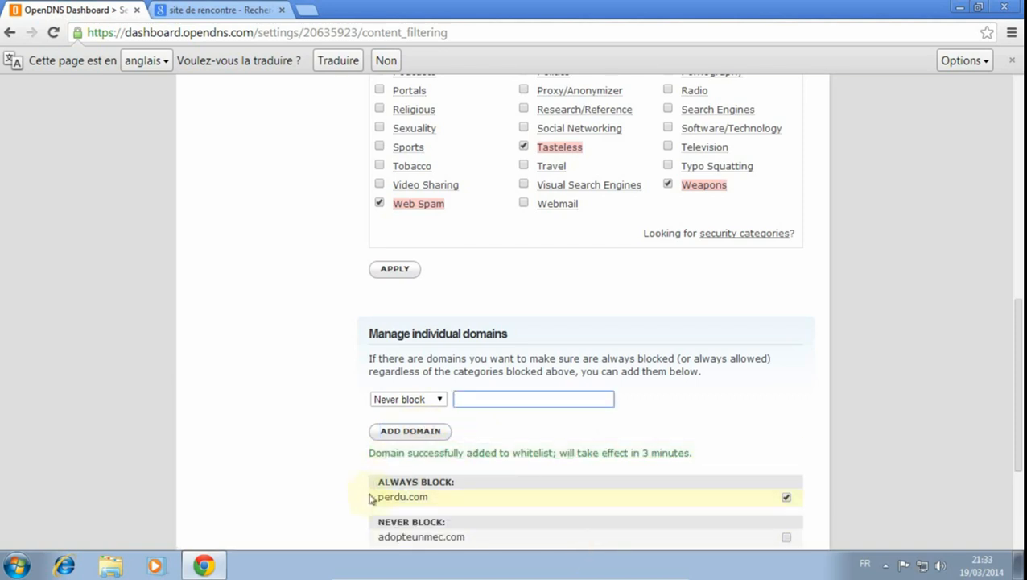
- Review the Always block and Never block domain lists and the custom web content filtering categories
click(223, 10)
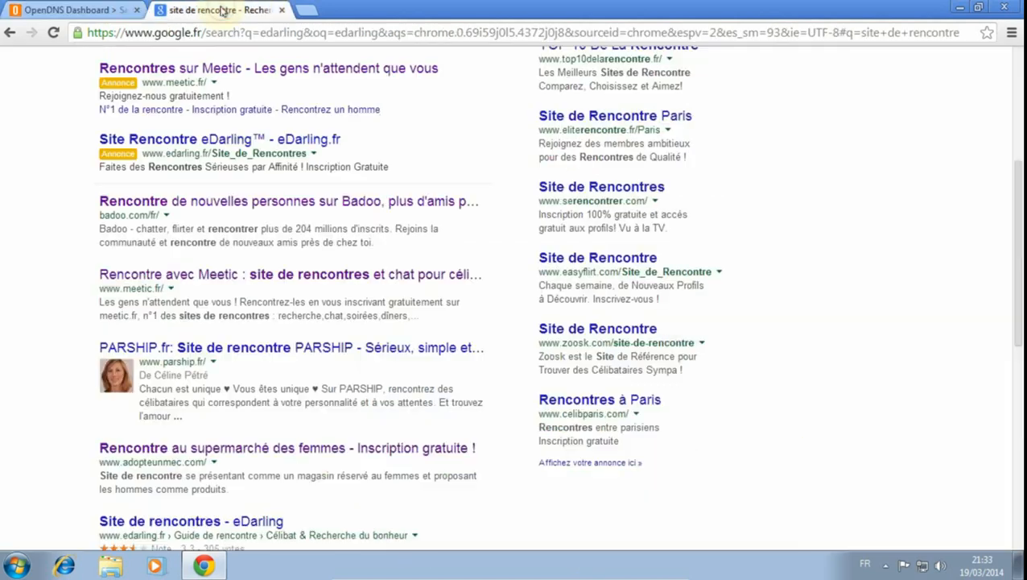
click(69, 10)
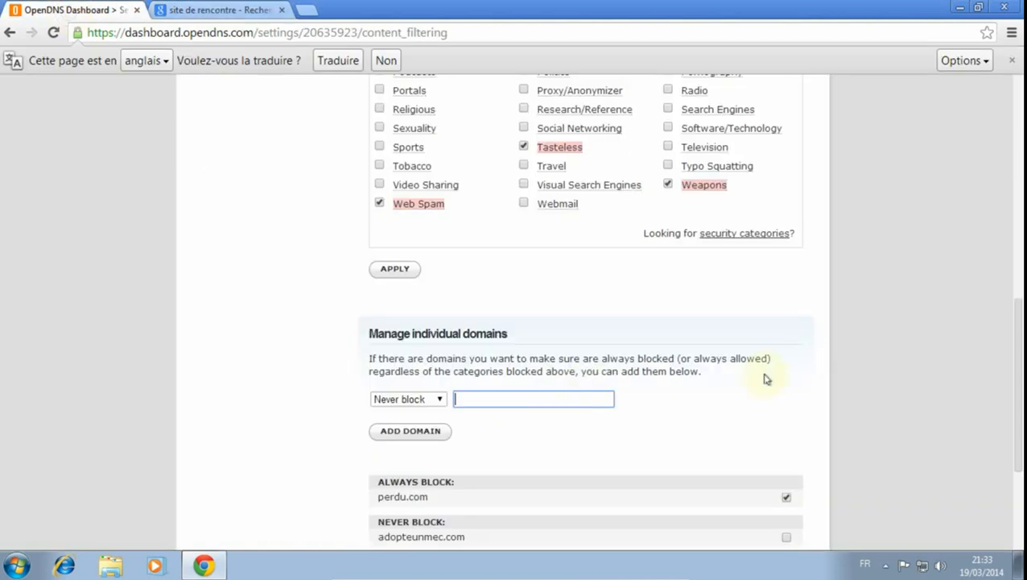
scroll(854, 399, down, 3)
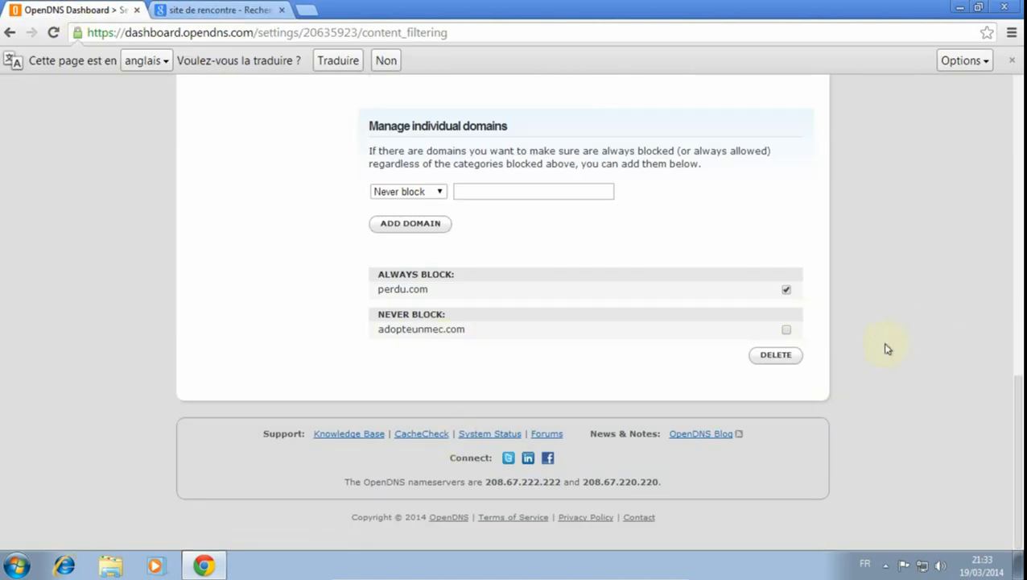
scroll(886, 348, up, 4)
scroll(886, 348, up, 5)
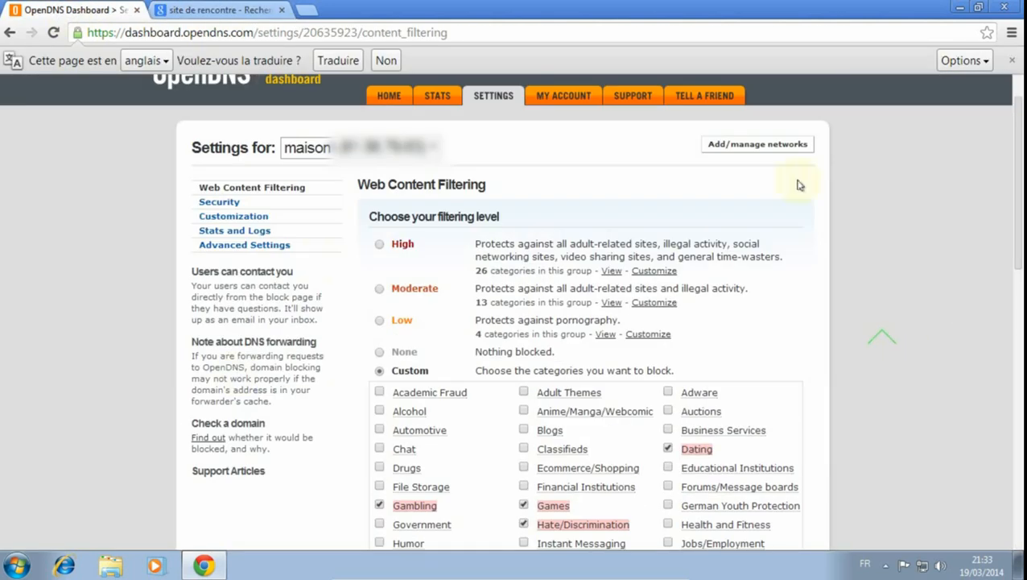
- Close the browser and flush the DNS cache with ipconfig /flushdns from an administrator Command Prompt, closing that window as well
scroll(856, 290, up, 1)
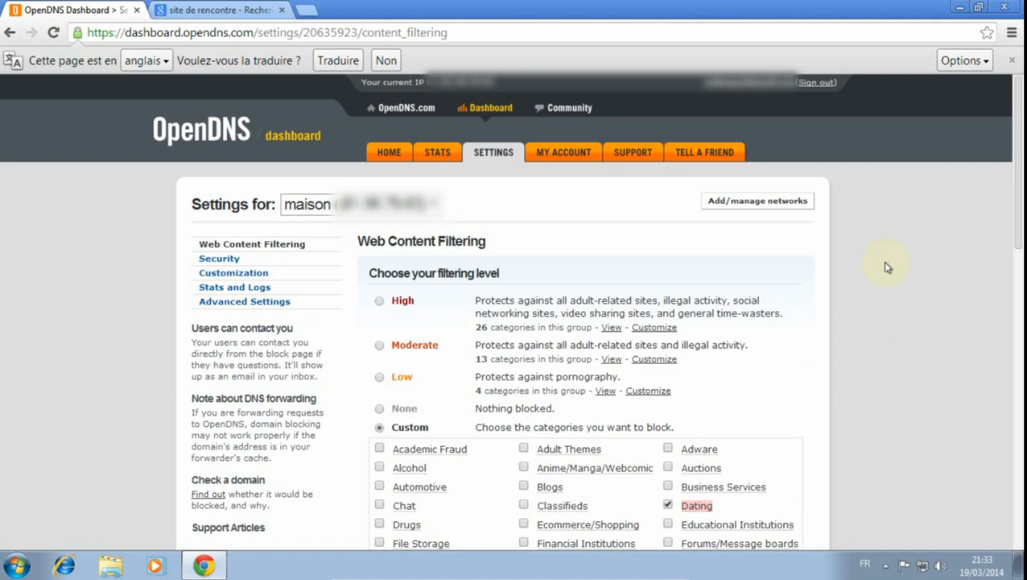
click(1006, 8)
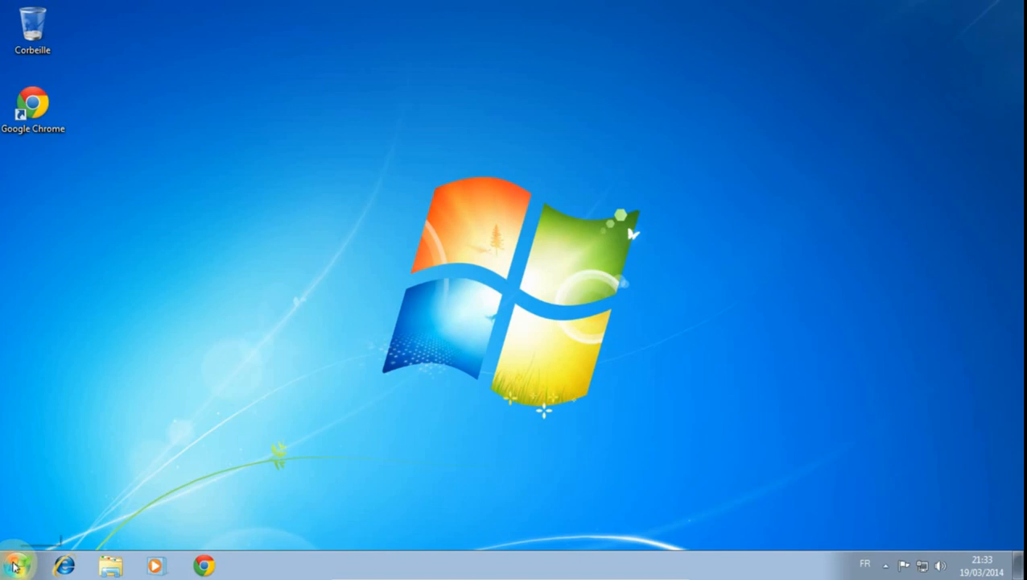
click(14, 567)
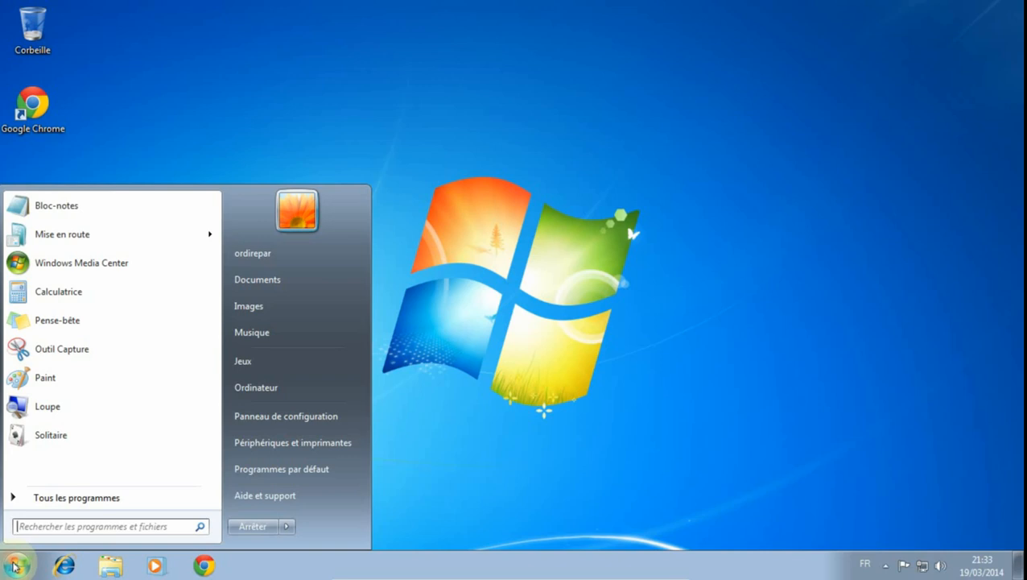
text(cmd)
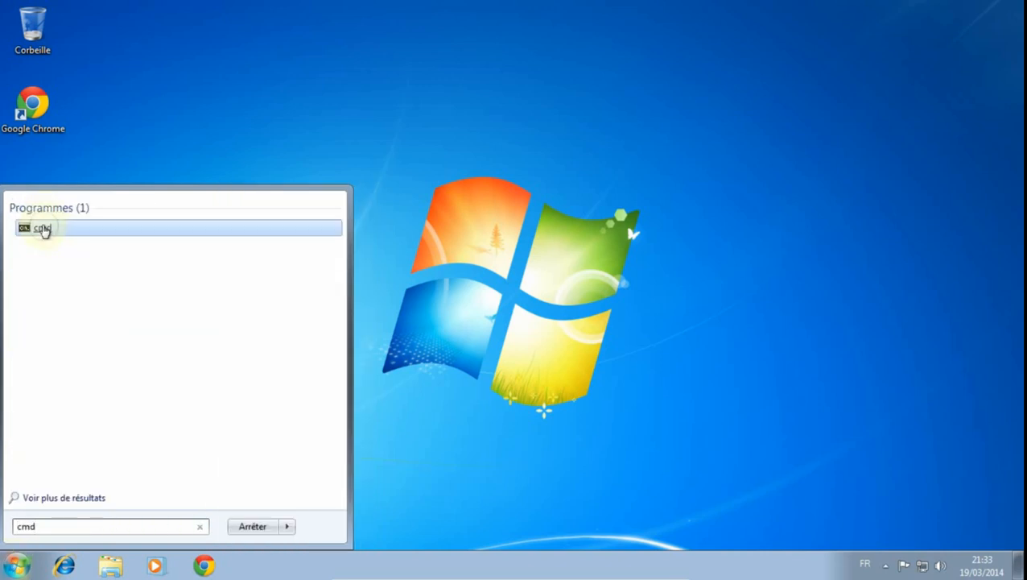
right_click(43, 229)
click(137, 255)
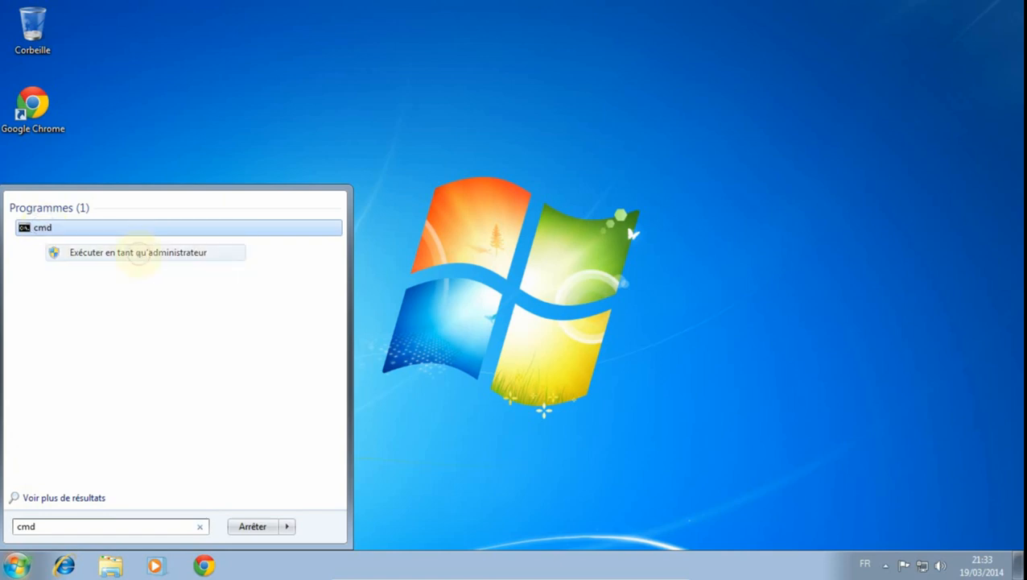
click(245, 357)
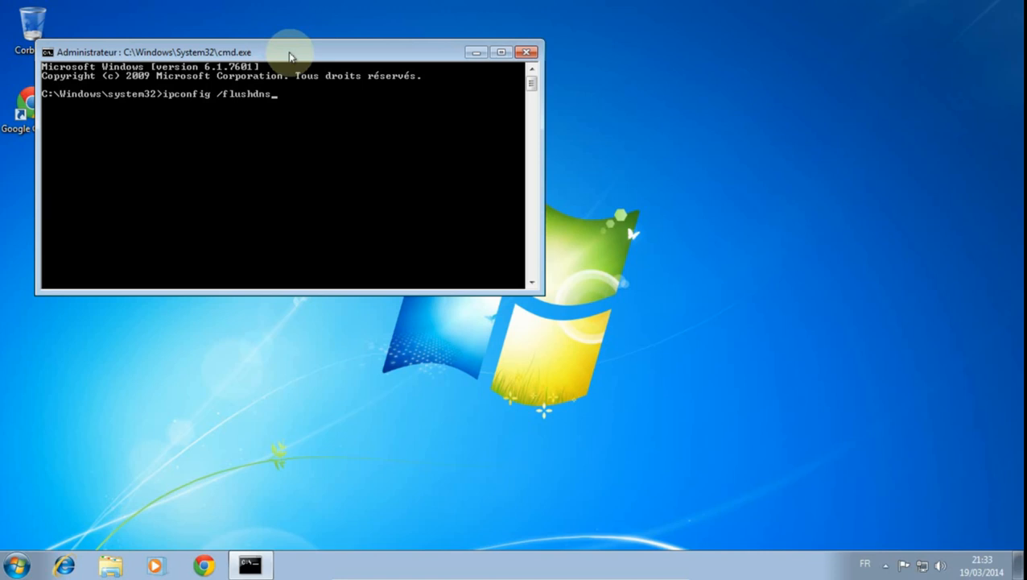
key(Return)
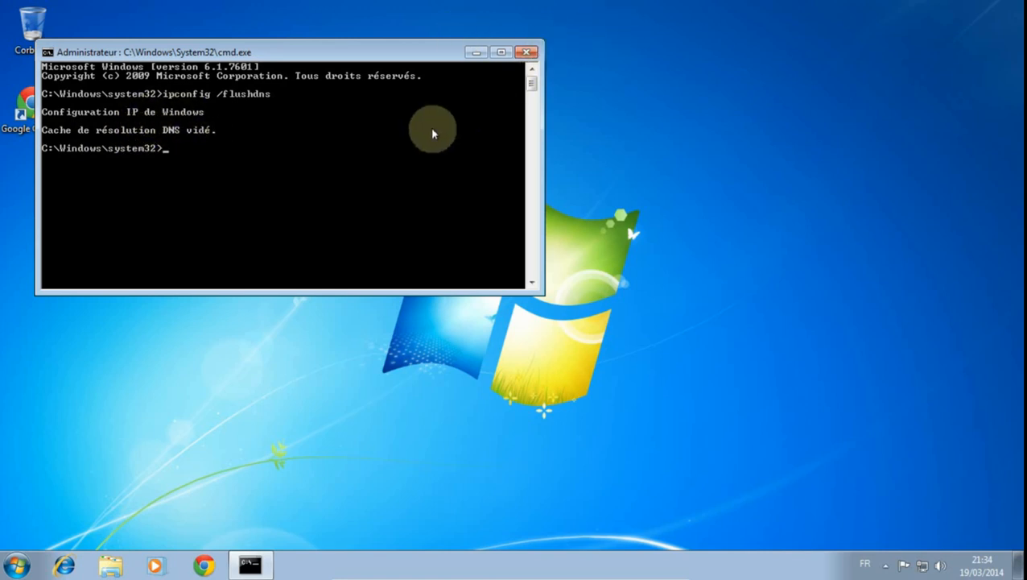
click(527, 52)
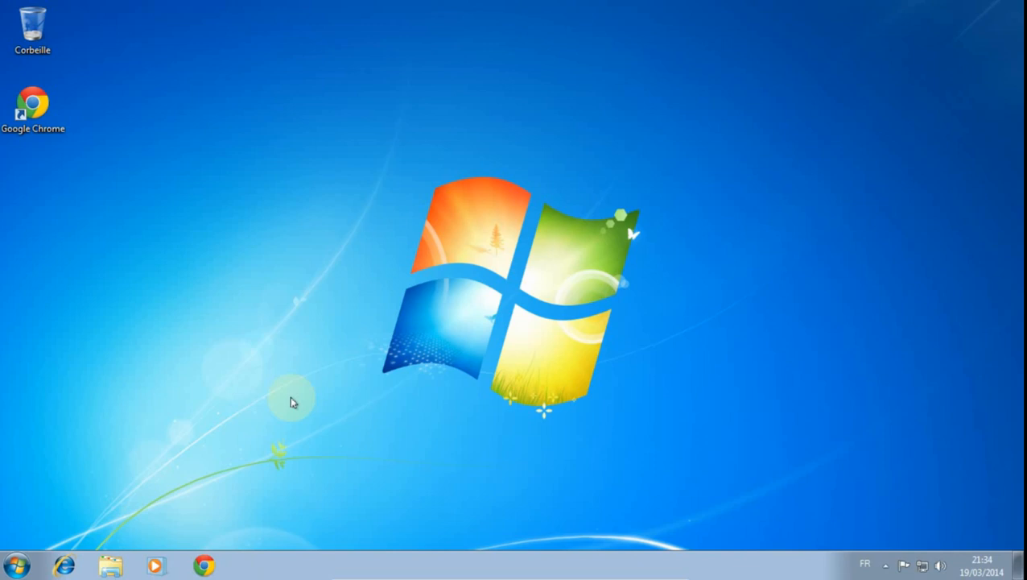
- Reopen Chrome and search Google for "jeu en ligne"
click(205, 566)
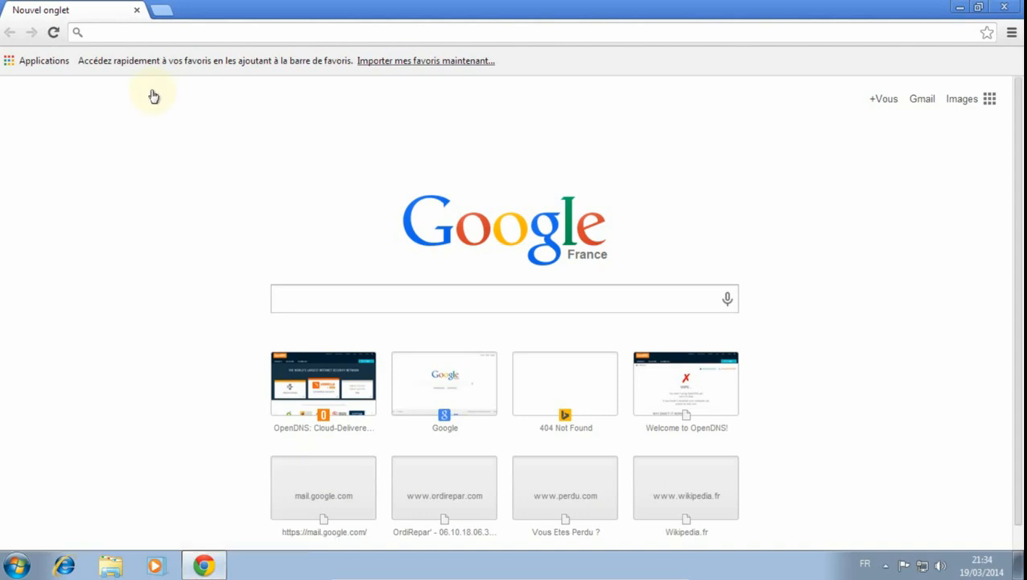
click(407, 305)
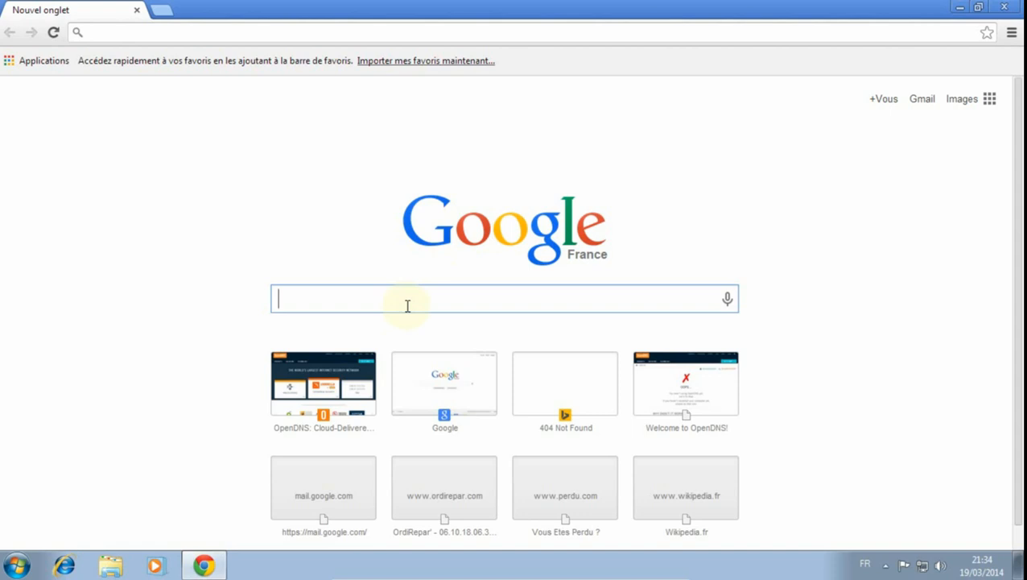
text(jeu en ligne)
key(Return)
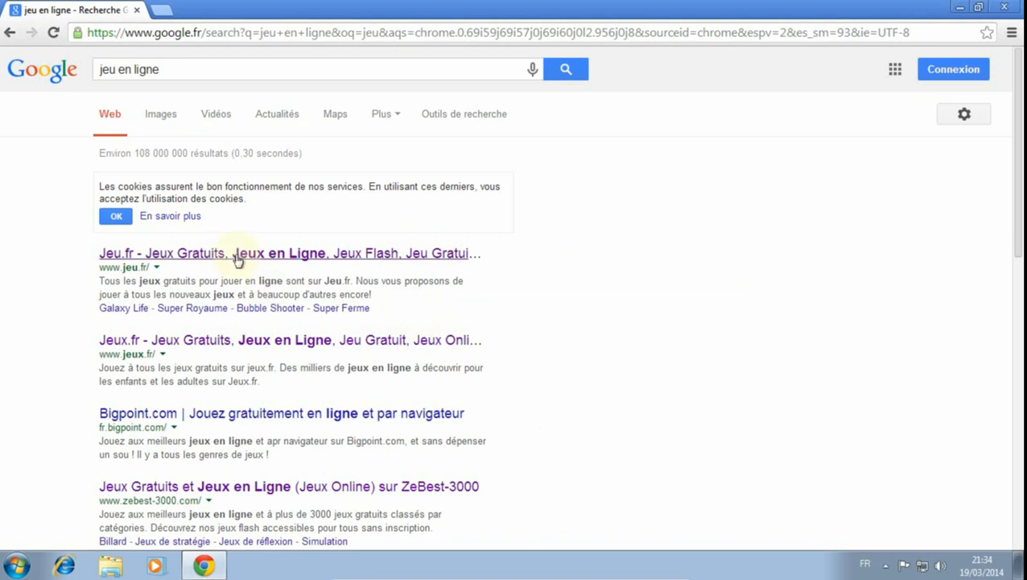
- Load the Jeu.fr result to test the Games filter and return to the search results
click(240, 252)
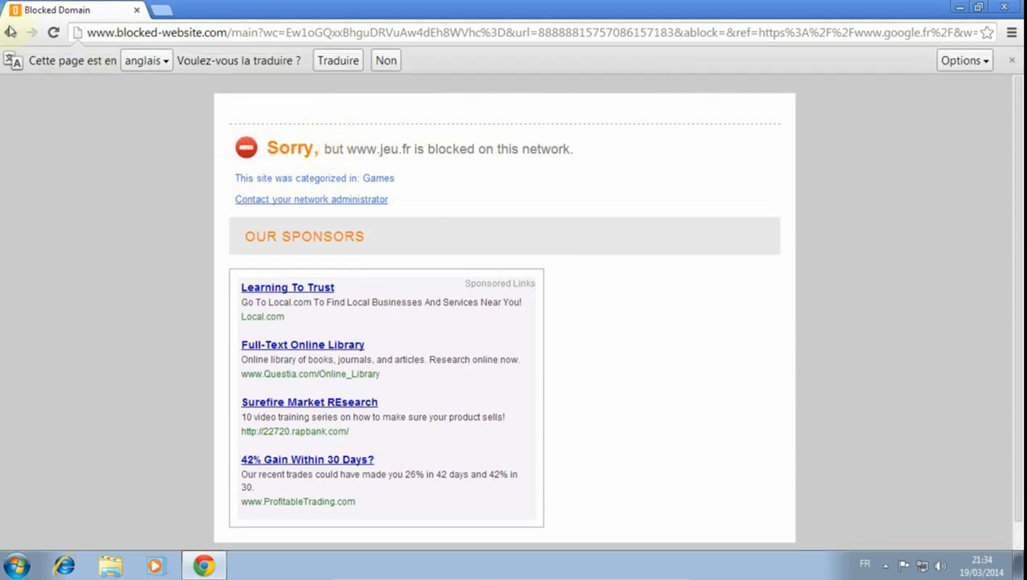
click(10, 33)
scroll(580, 350, down, 4)
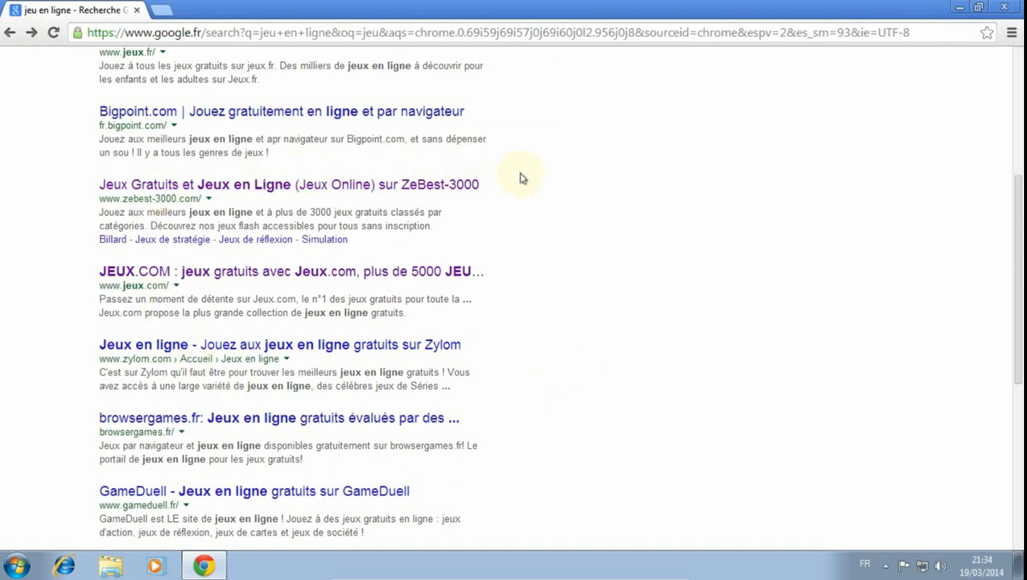
scroll(521, 180, down, 1)
scroll(521, 184, up, 5)
- Replace the Google query with "poker en ligne" and run the search
triple_click(172, 73)
text(poker )
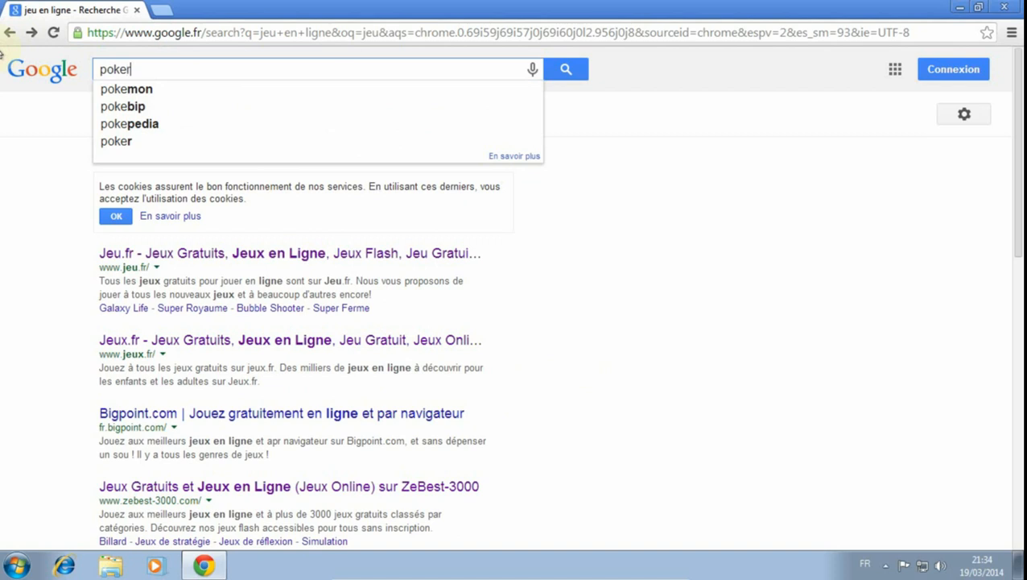
text(en ligne)
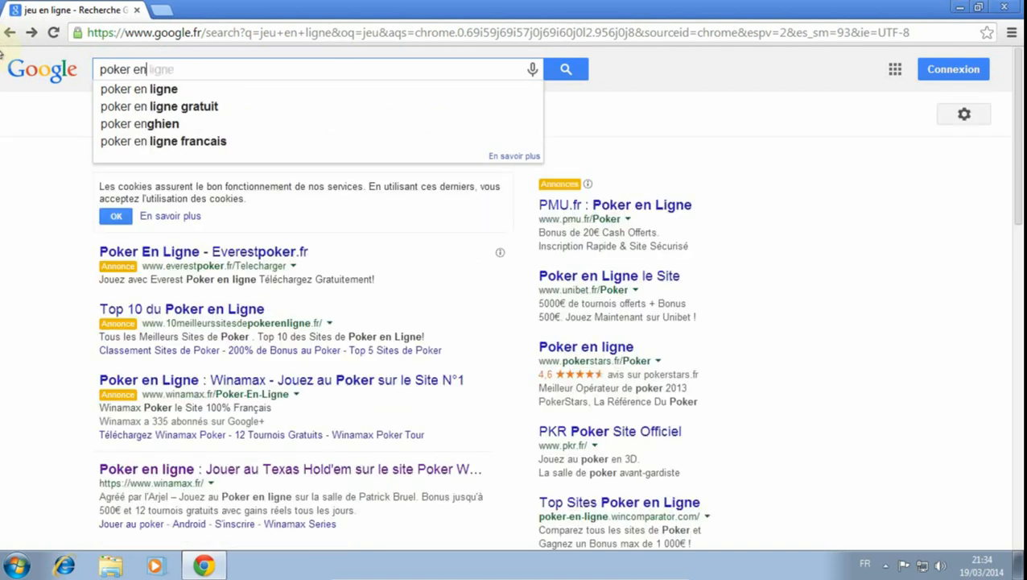
key(Return)
- Load the PokerStars.fr result in a separate tab to test the Gambling filter, and close it
scroll(328, 458, down, 3)
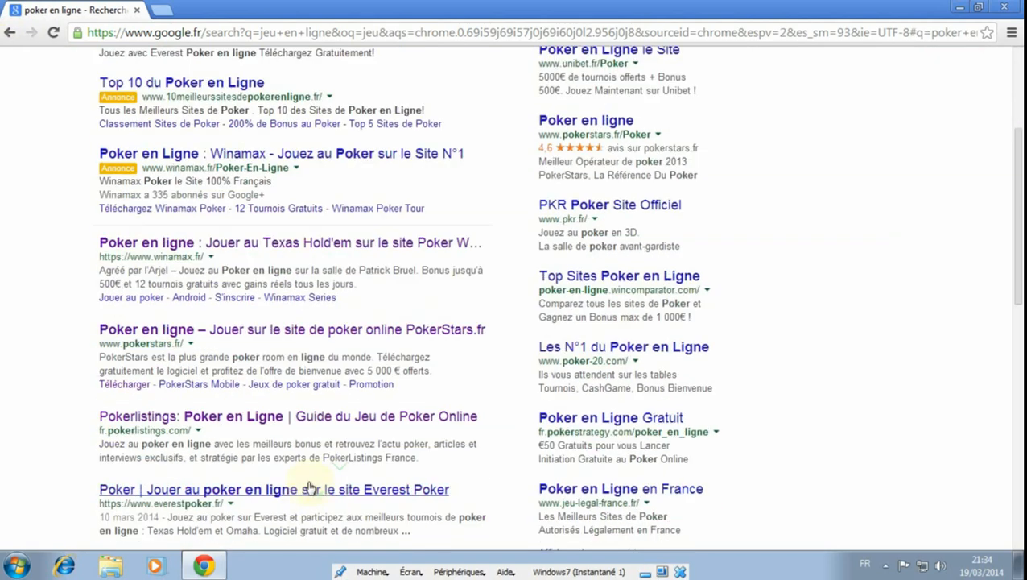
middle_click(214, 337)
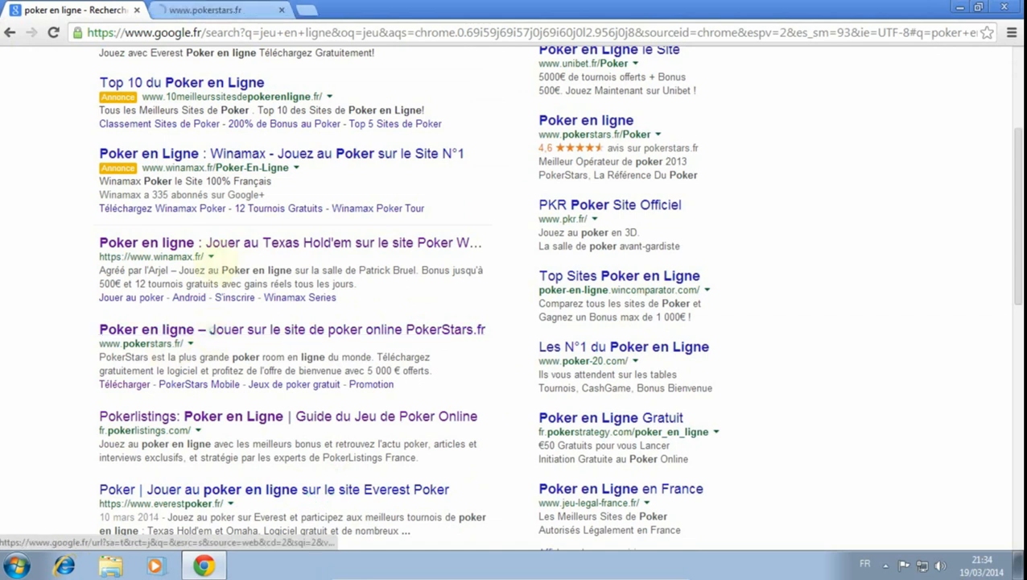
click(204, 9)
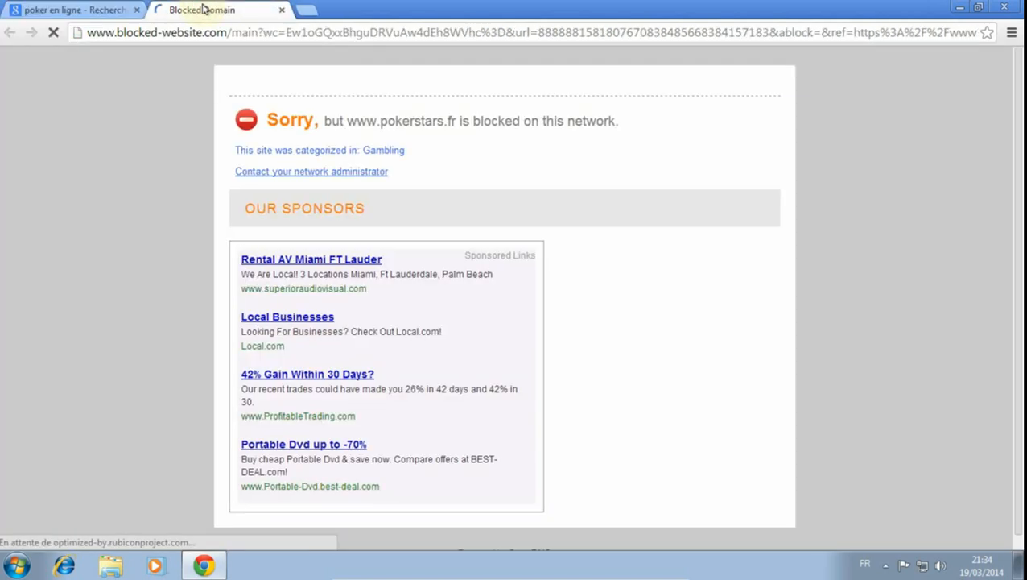
click(282, 9)
- Search Google for "site de rencontre" in place of the poker query
scroll(203, 87, up, 3)
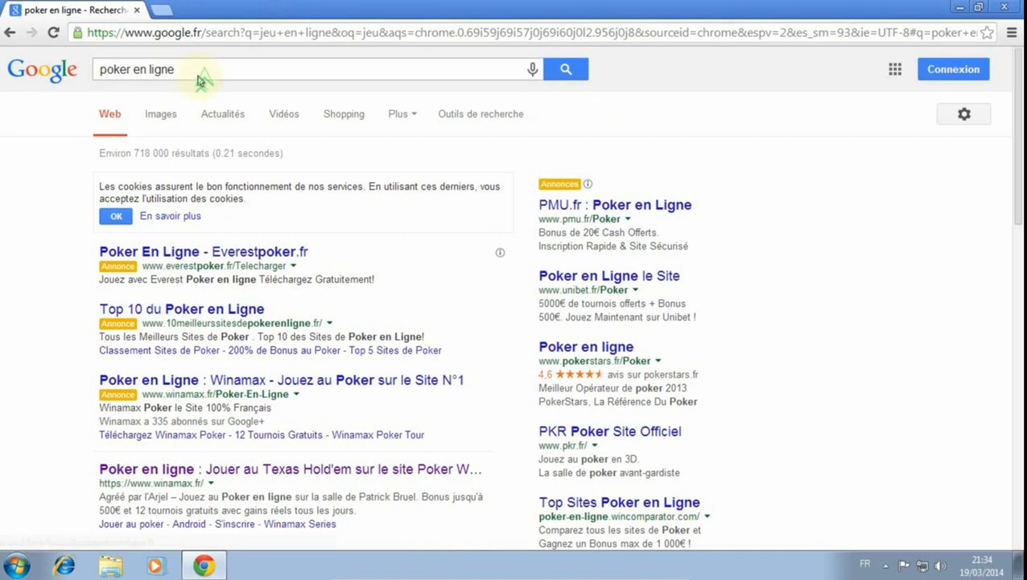
triple_click(201, 71)
text(site)
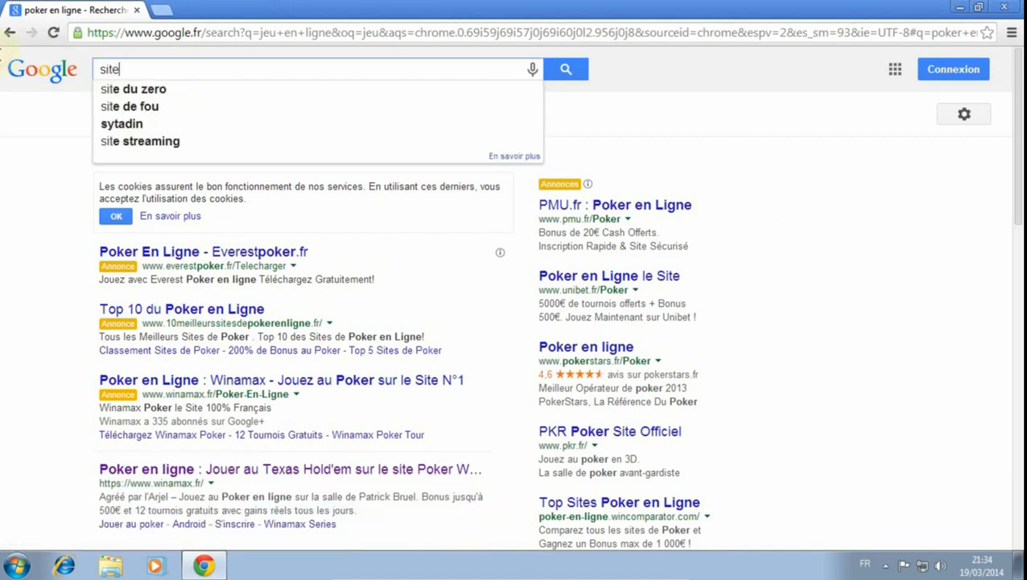
text( de rencontre)
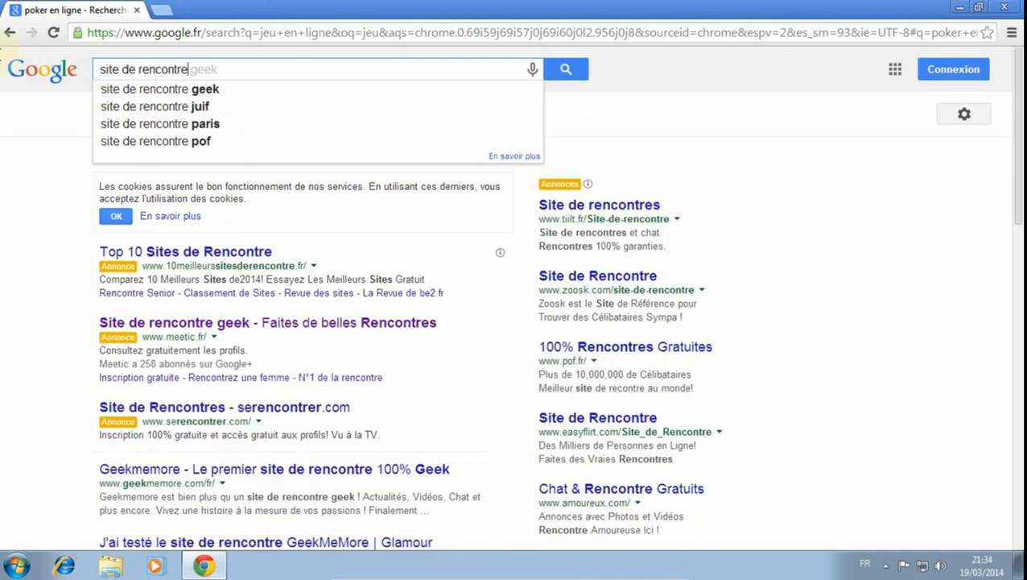
key(Return)
- Retest the Dating filter on the Badoo and Meetic results in separate tabs, closing each one after viewing it
scroll(55, 382, down, 2)
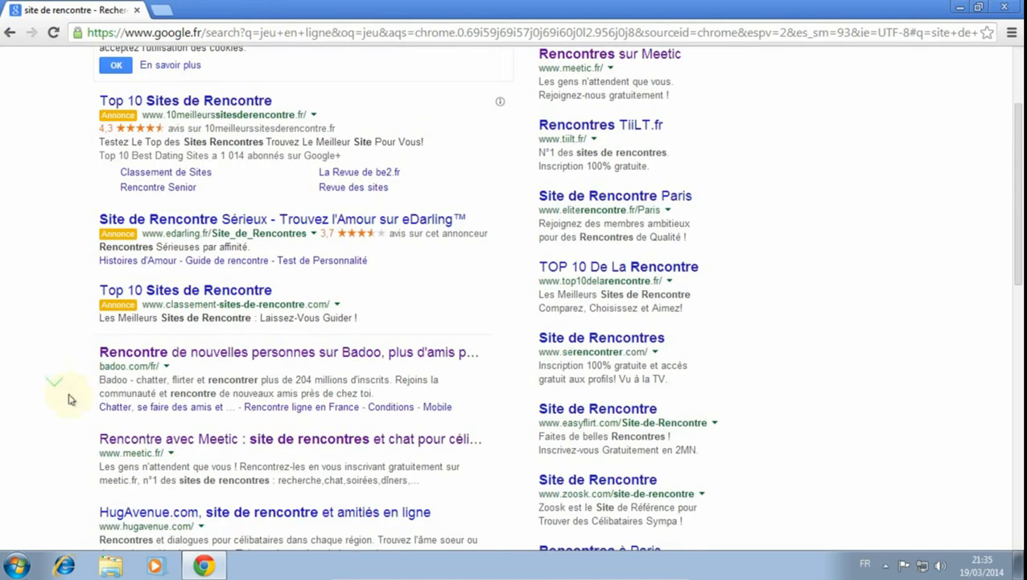
click(183, 354)
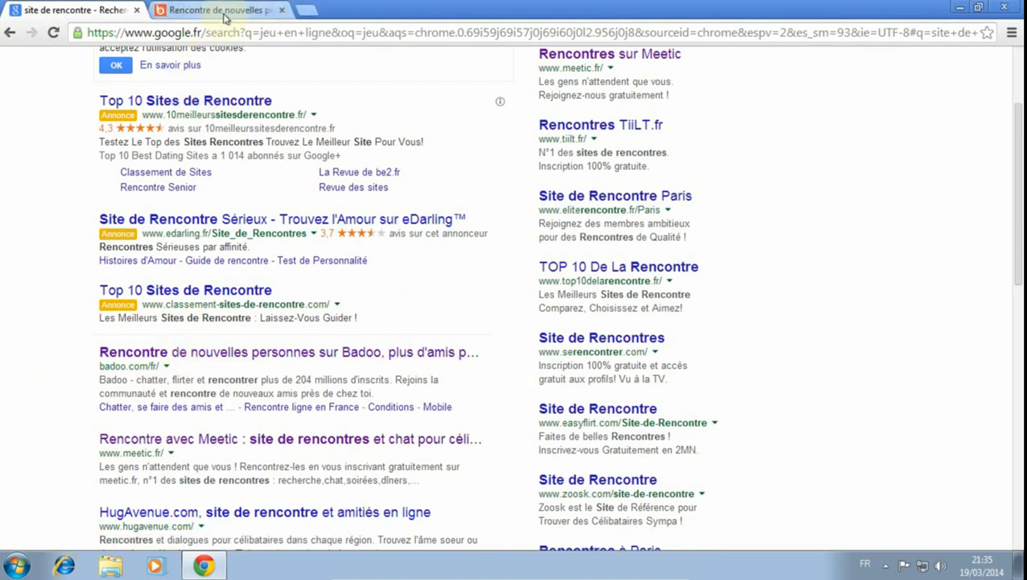
click(225, 11)
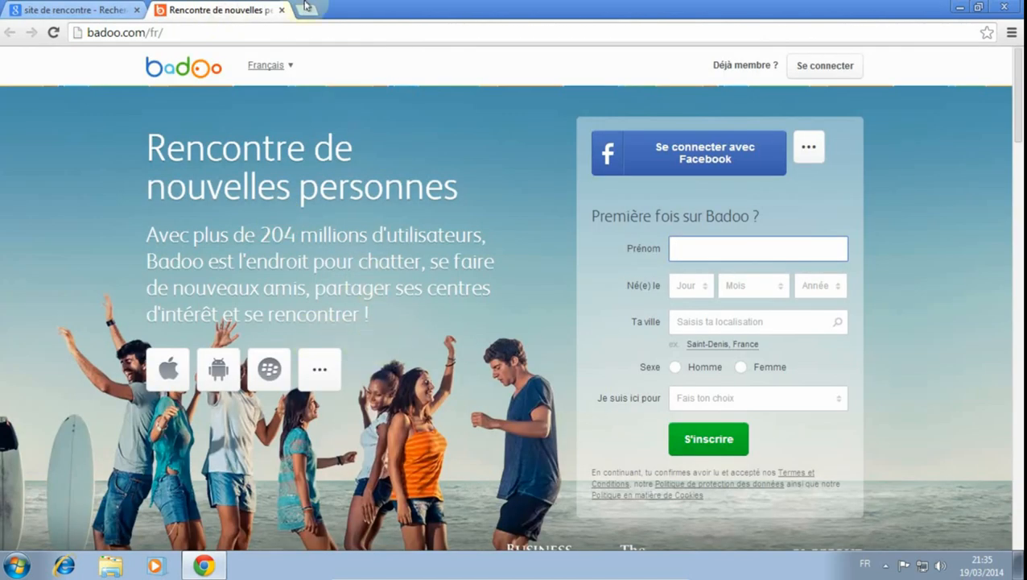
click(282, 11)
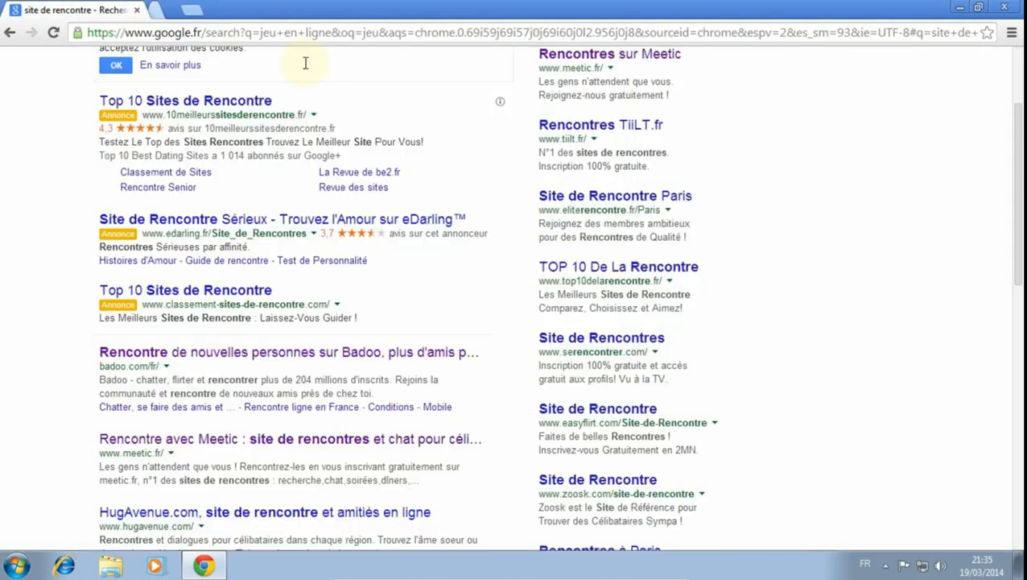
middle_click(261, 447)
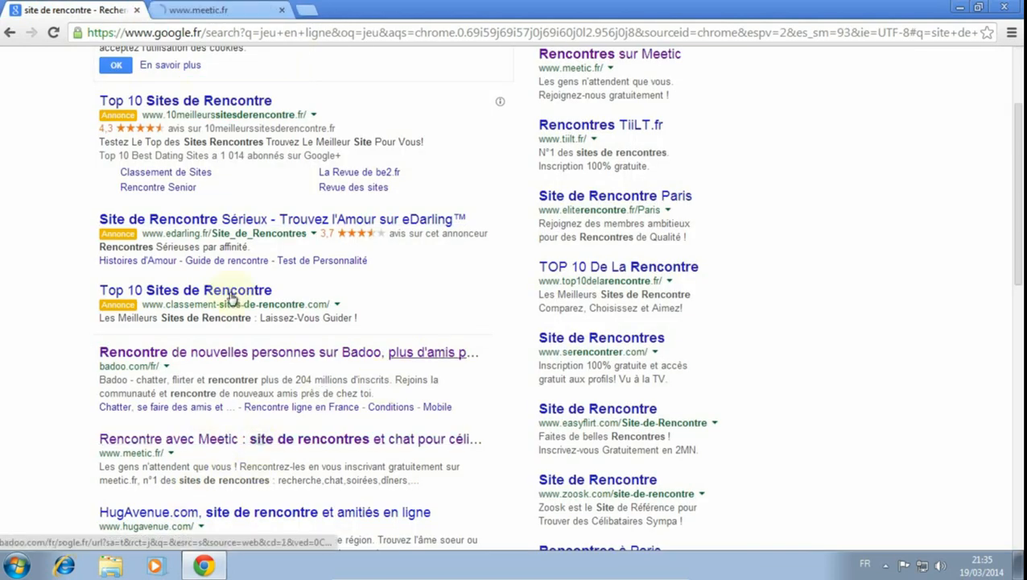
click(217, 15)
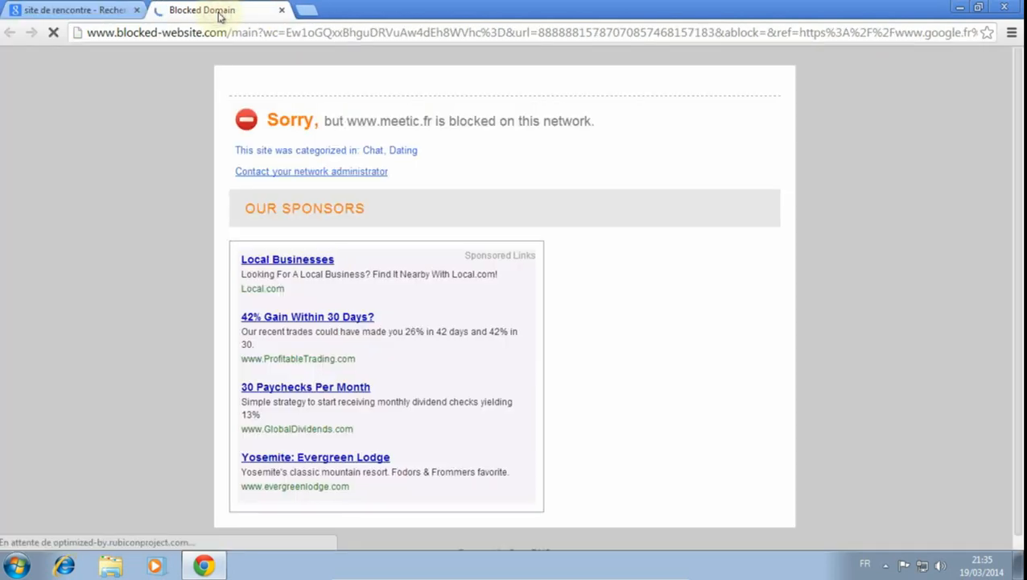
click(281, 10)
- Check the Dating filter on the HugAvenue.com and eDarling results in separate tabs, closing each one after viewing it
scroll(161, 402, down, 2)
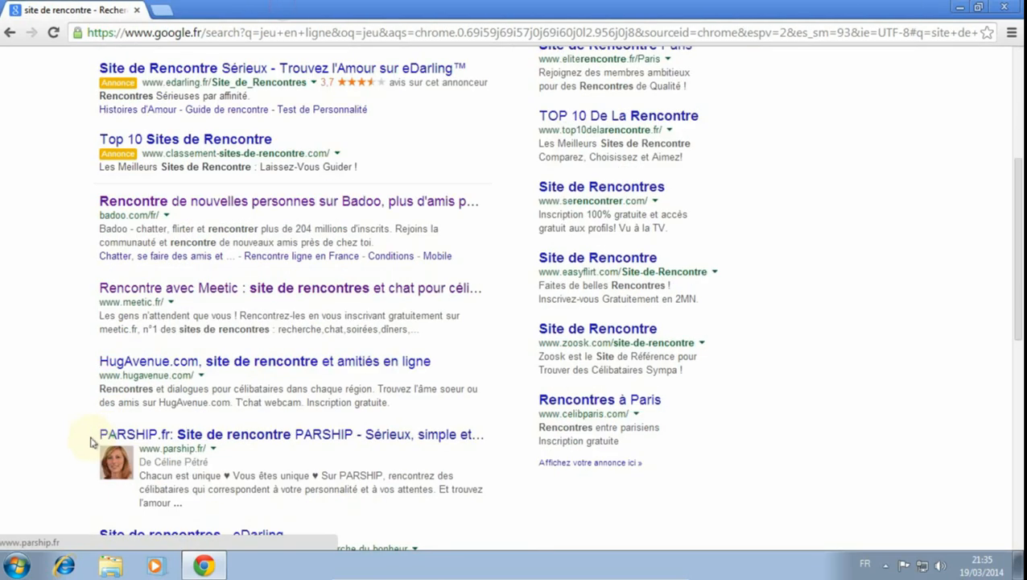
middle_click(179, 364)
click(231, 10)
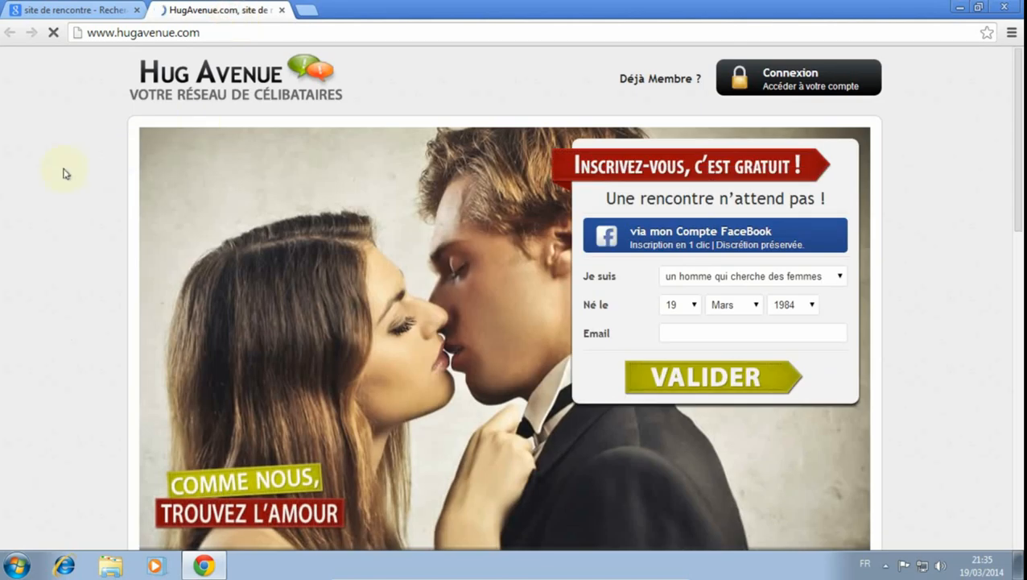
click(282, 11)
scroll(530, 505, down, 1)
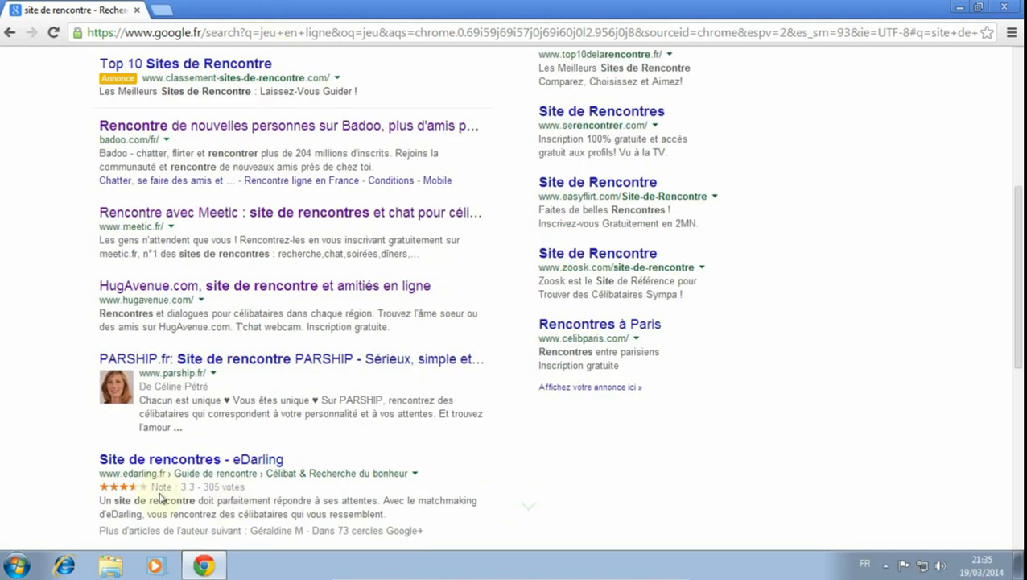
scroll(65, 493, down, 2)
middle_click(203, 306)
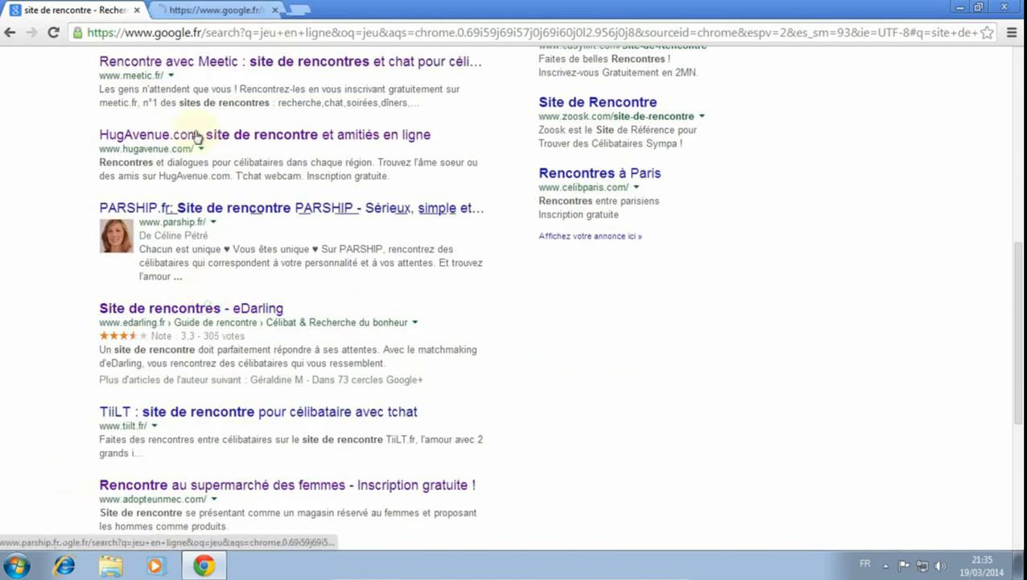
click(212, 10)
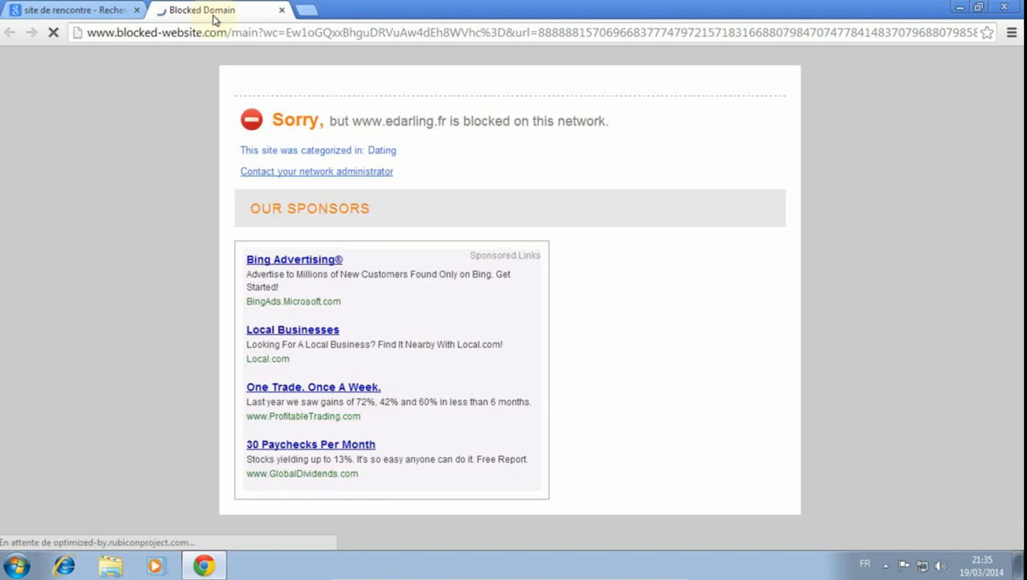
click(282, 10)
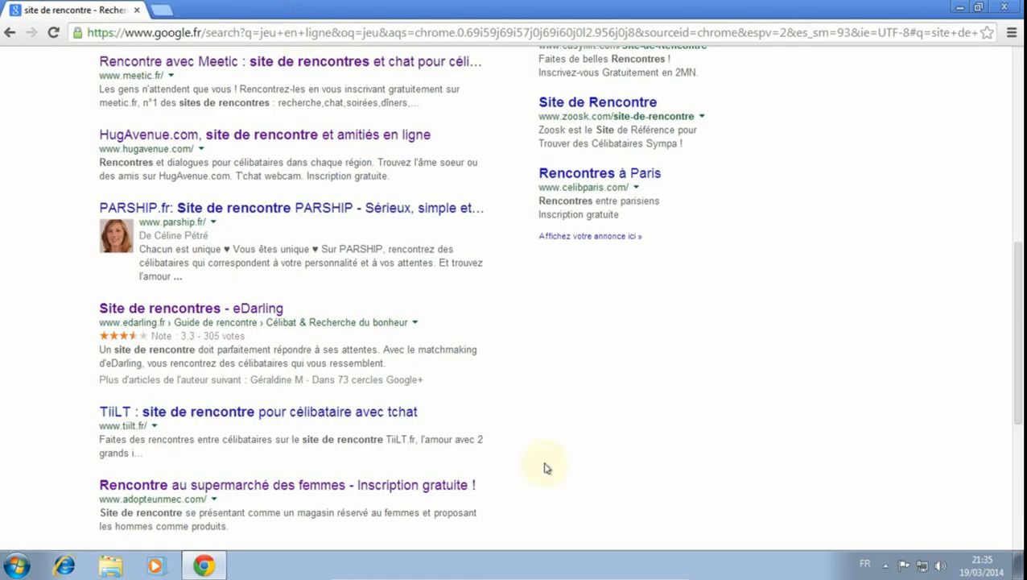
- Load the adopteunmec.com result in a separate tab to check whether its Never block rule applies
scroll(544, 467, down, 2)
middle_click(214, 334)
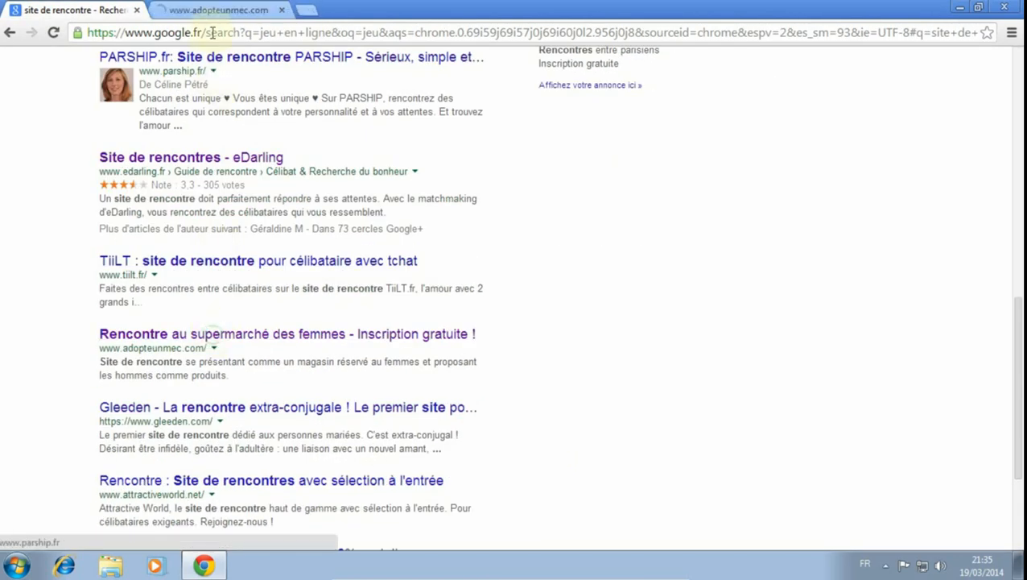
click(215, 10)
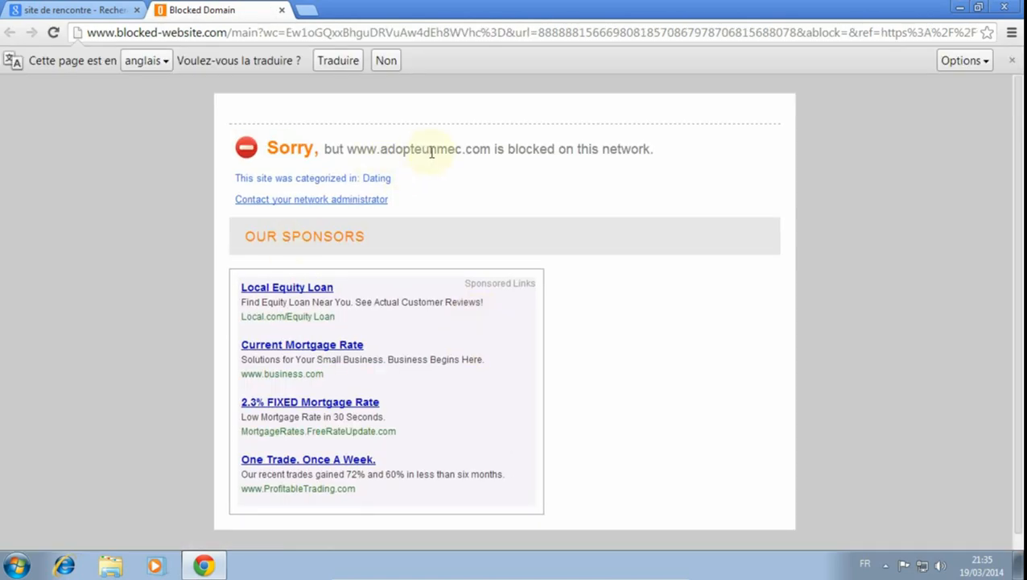
- Close the adopteunmec.com tab, check the filtering on the attractiveworld.net result in a separate tab, and close the browser
click(283, 10)
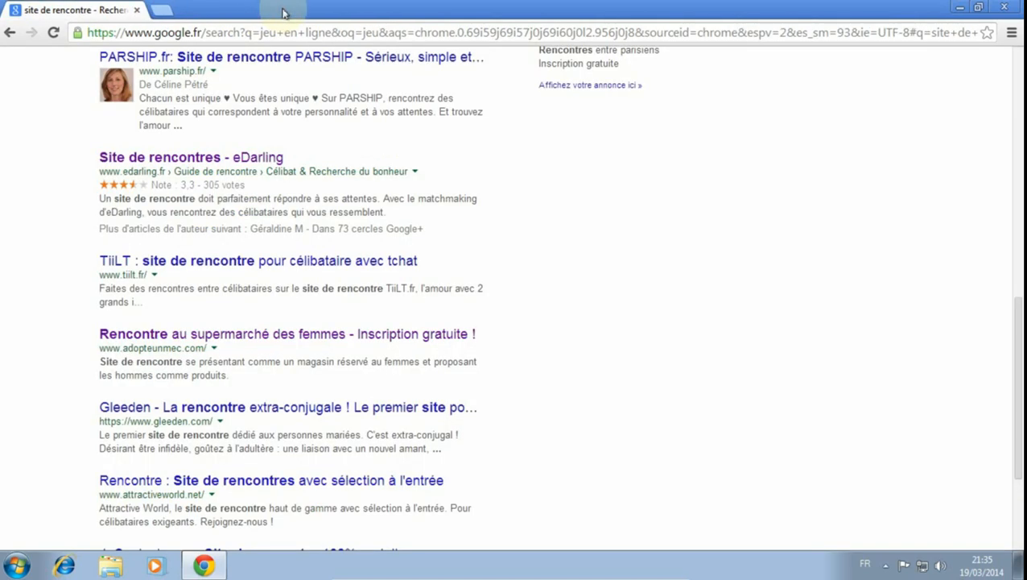
scroll(624, 434, down, 1)
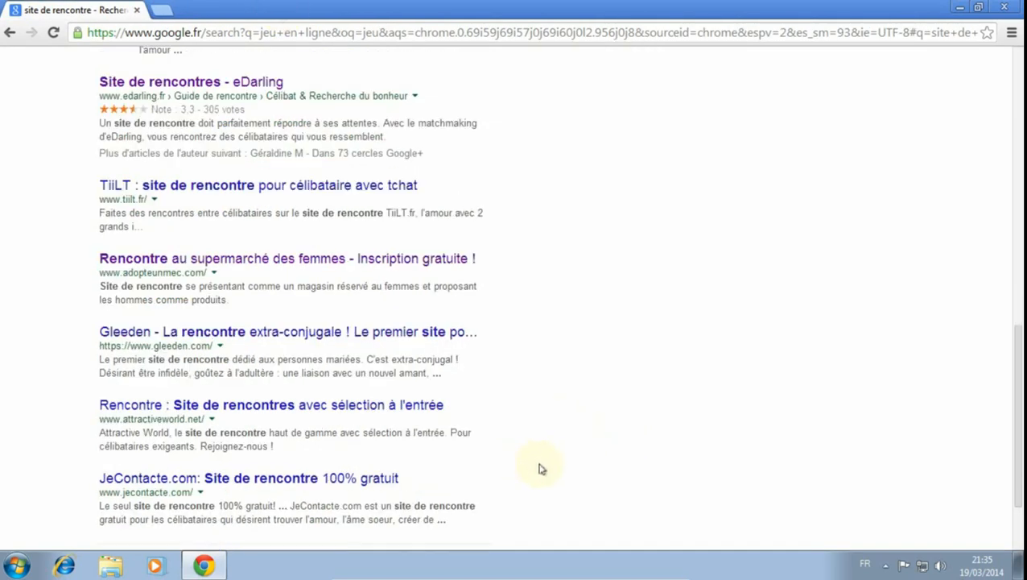
middle_click(407, 404)
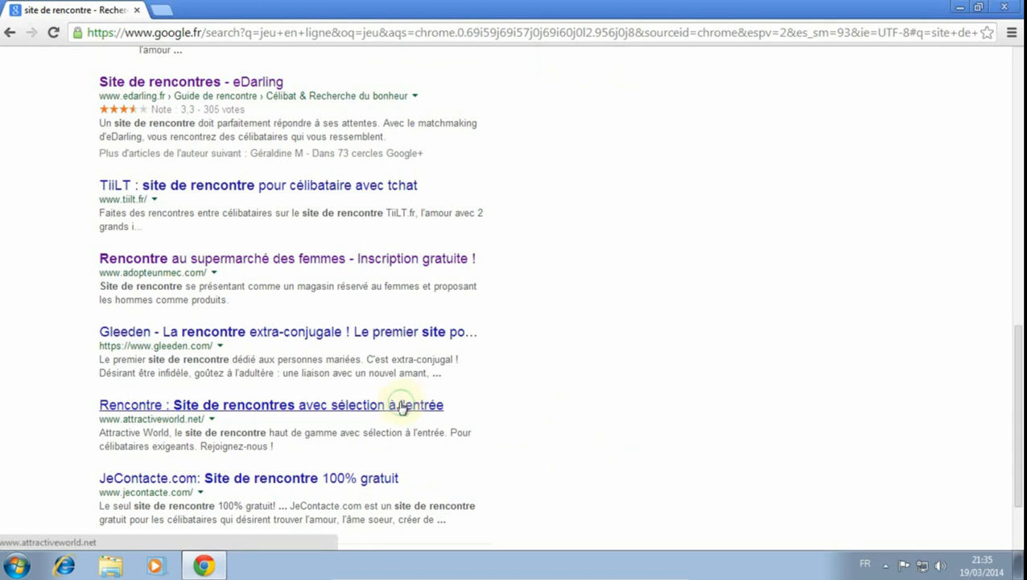
click(211, 15)
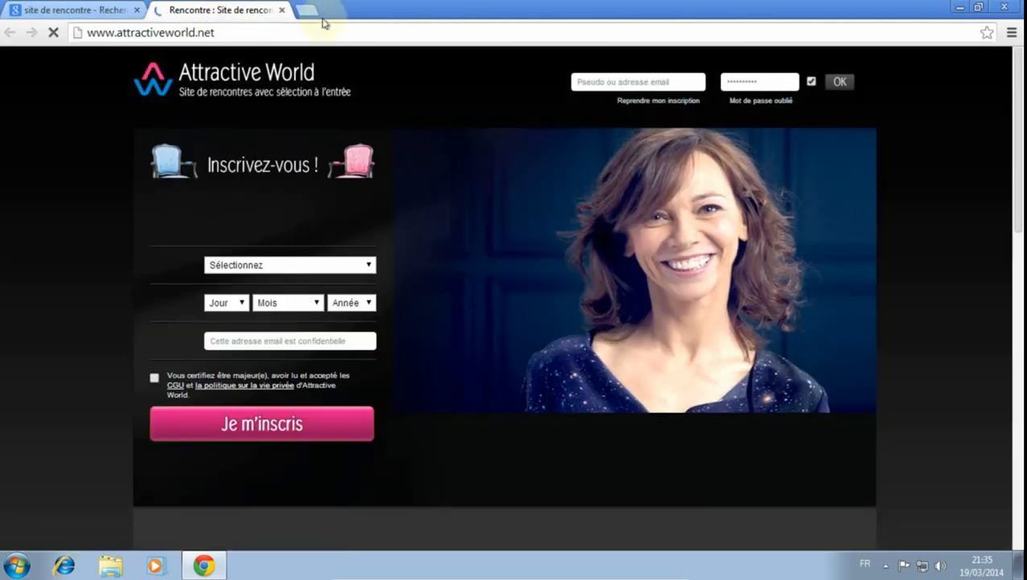
click(282, 10)
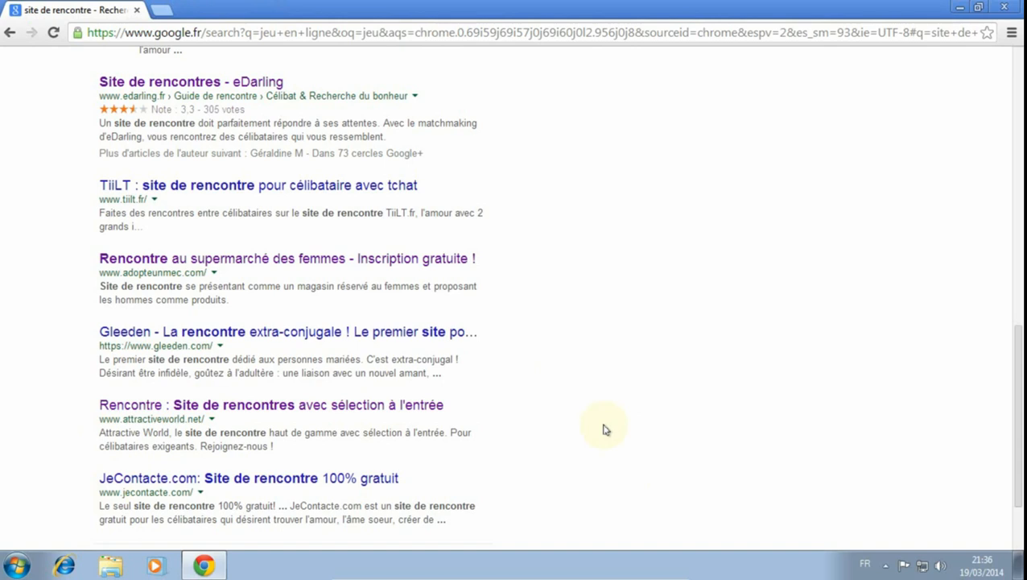
click(1004, 7)
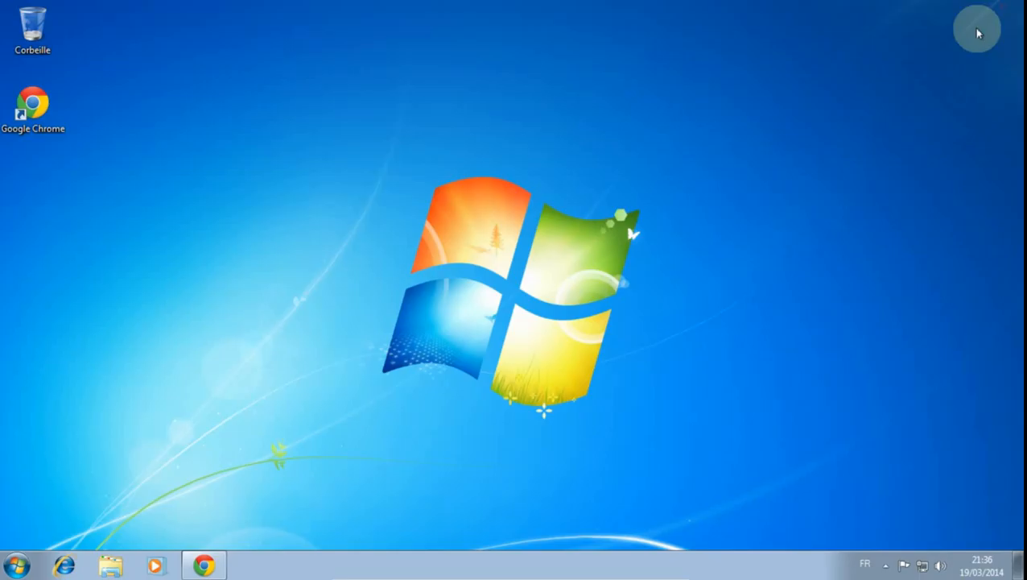